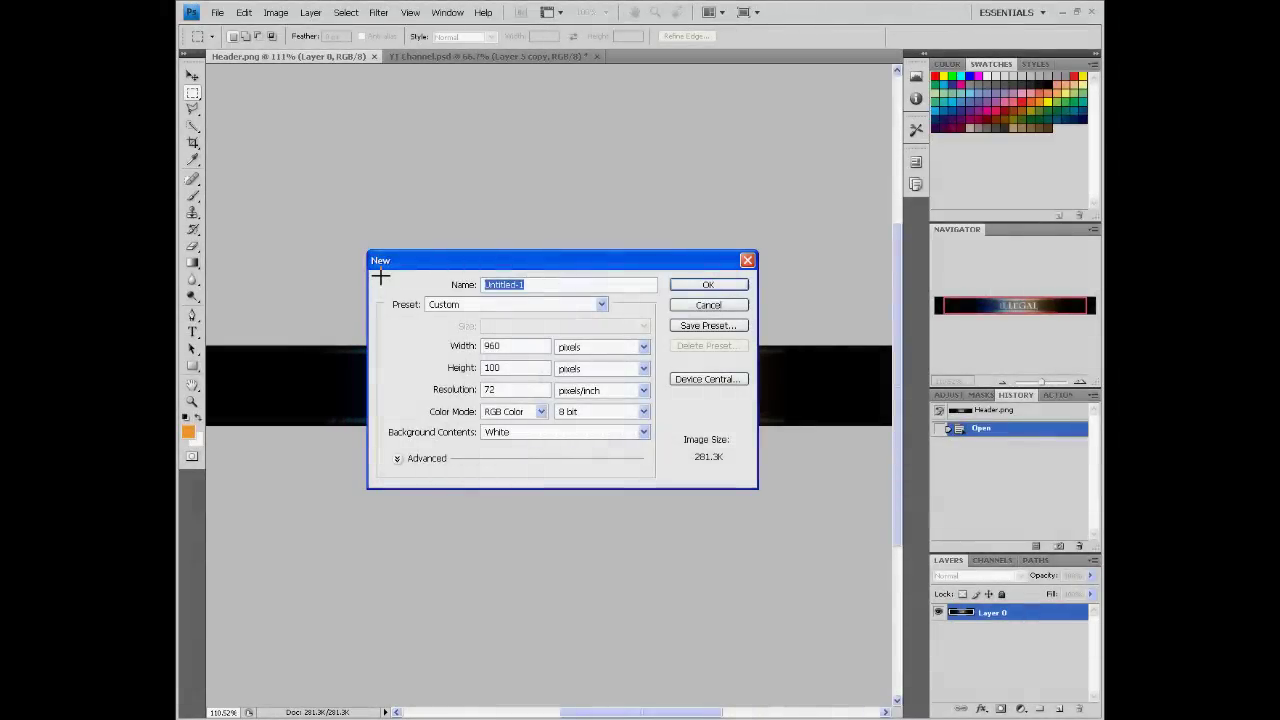
Create a new white 960×100 pixel document named Header4You.
{"action": "type", "text": "Header4You"}
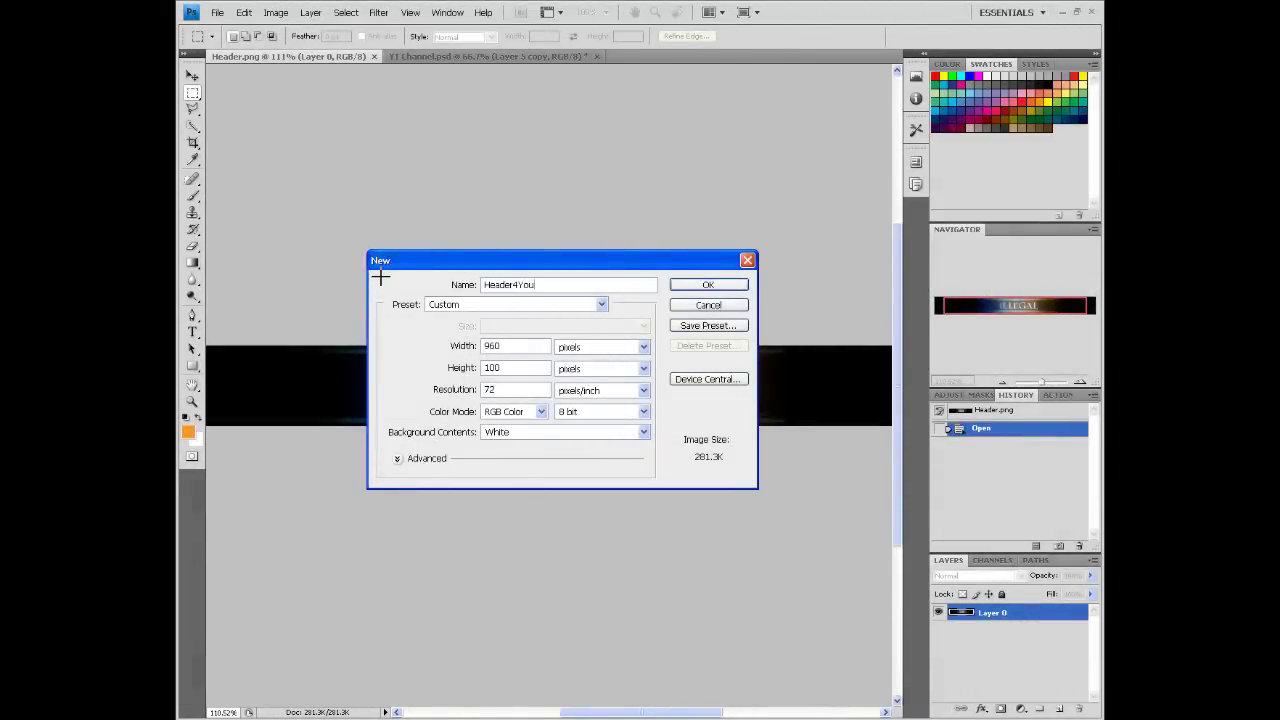
{"action": "key", "text": "Tab"}
{"action": "key", "text": "Tab"}
{"action": "key", "text": "Tab"}
{"action": "key", "text": "Tab"}
{"action": "left_click", "coordinate": [700, 285]}
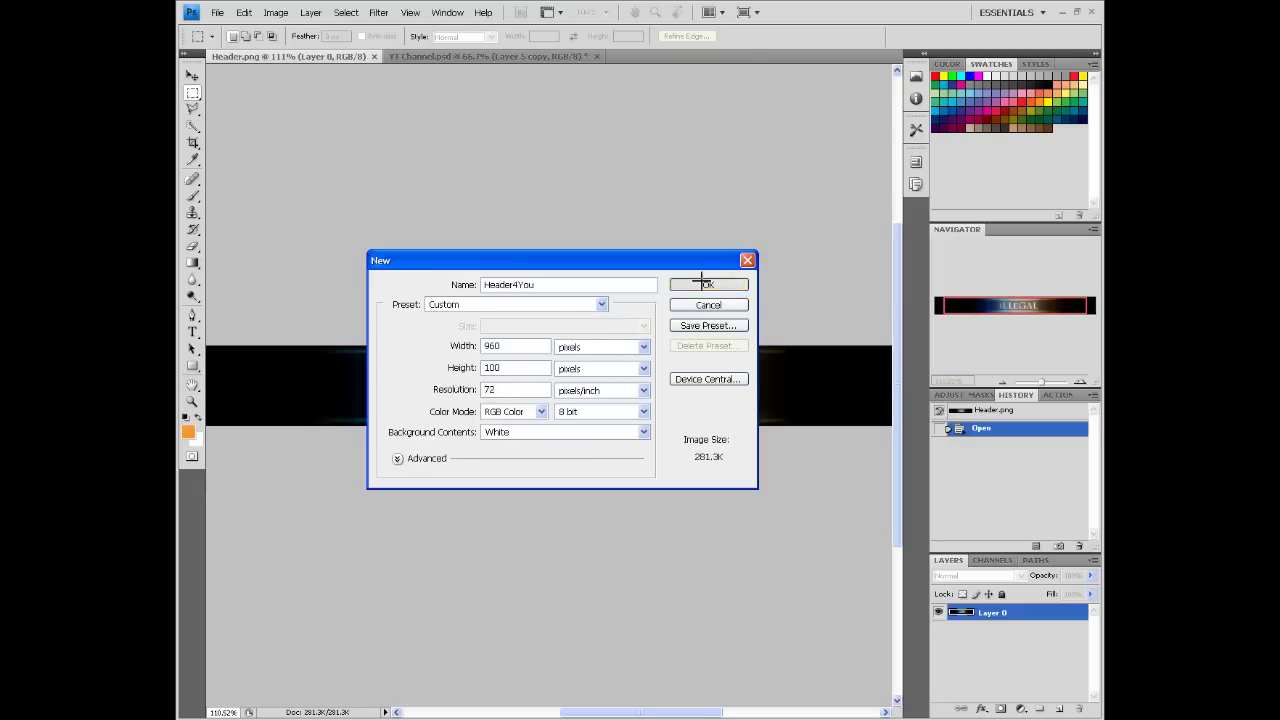
{"action": "left_click", "coordinate": [193, 196]}
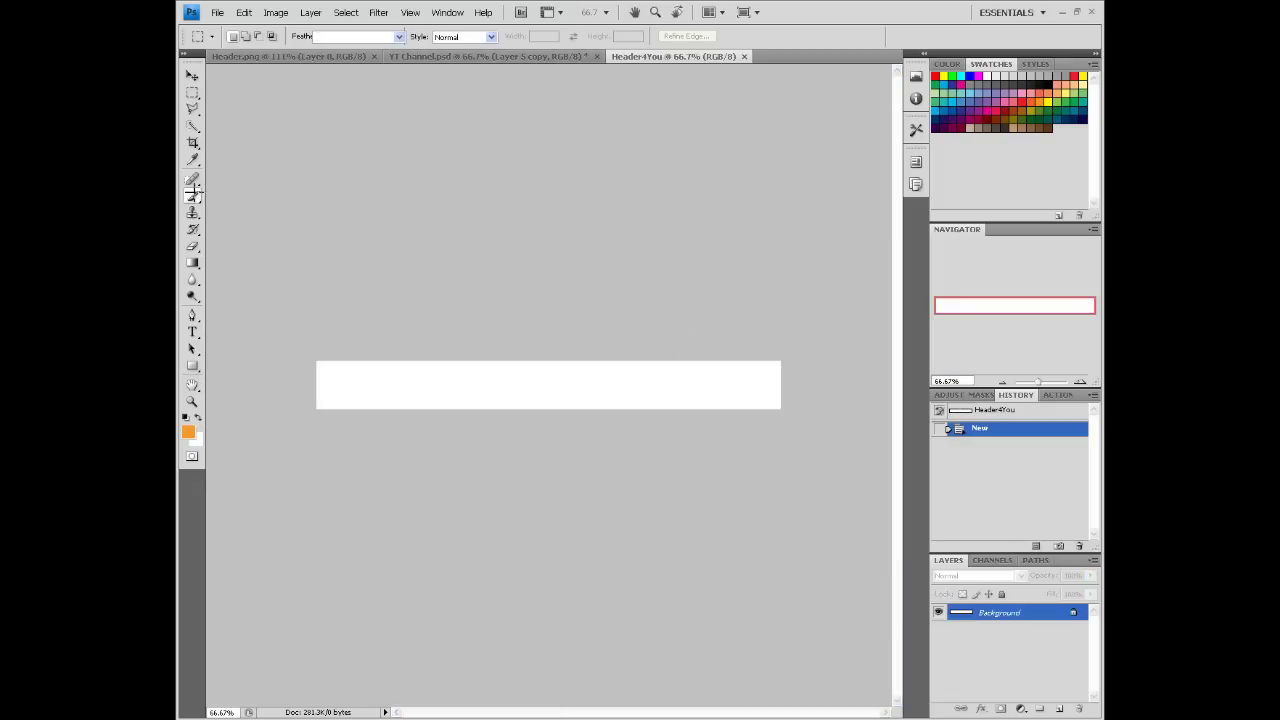
Paint the whole banner black with an enlarged brush and add an empty Layer 1.
{"action": "left_click", "coordinate": [1046, 85]}
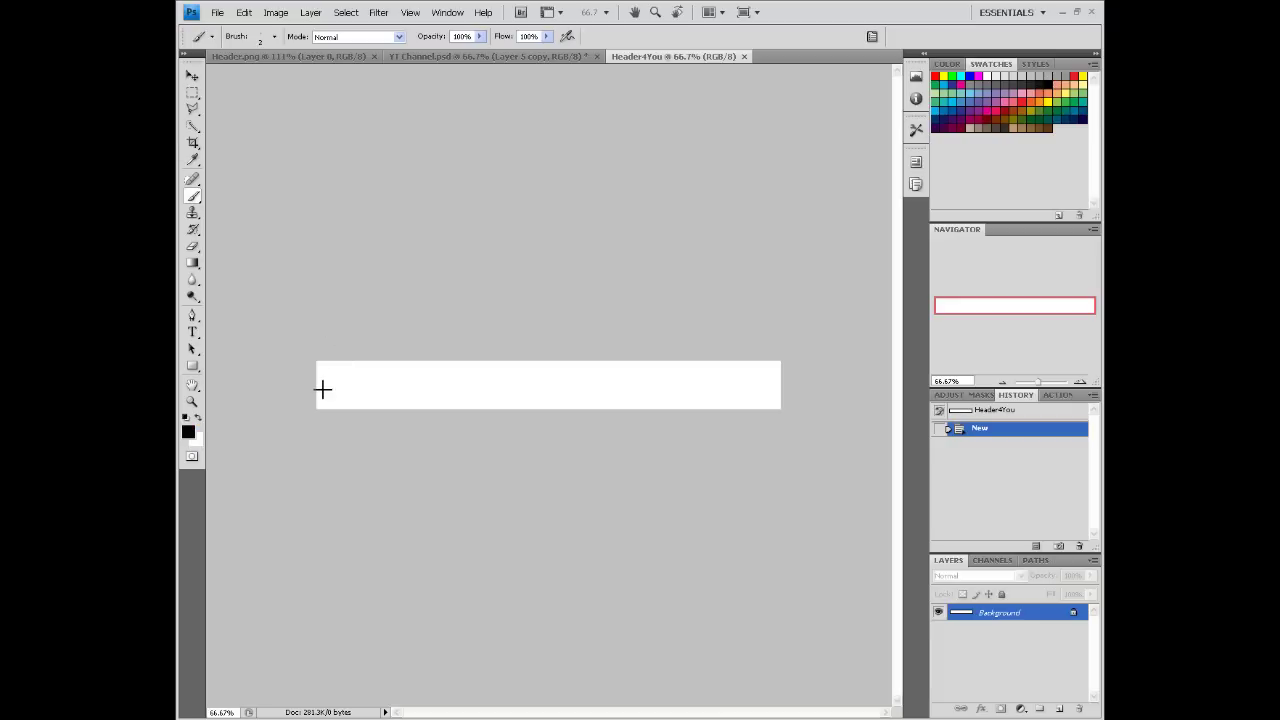
{"action": "left_click_drag", "start_coordinate": [319, 364], "coordinate": [318, 418]}
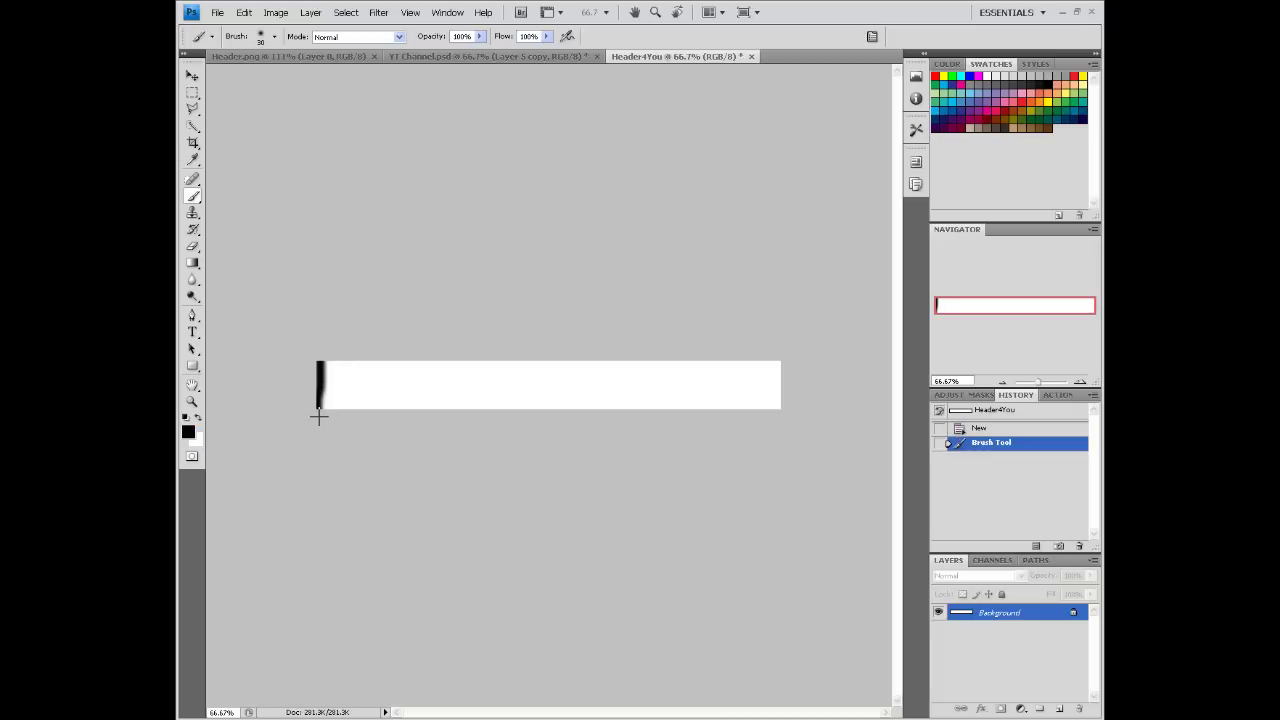
{"action": "key", "text": "bracketright"}
{"action": "left_click_drag", "start_coordinate": [321, 400], "coordinate": [531, 423]}
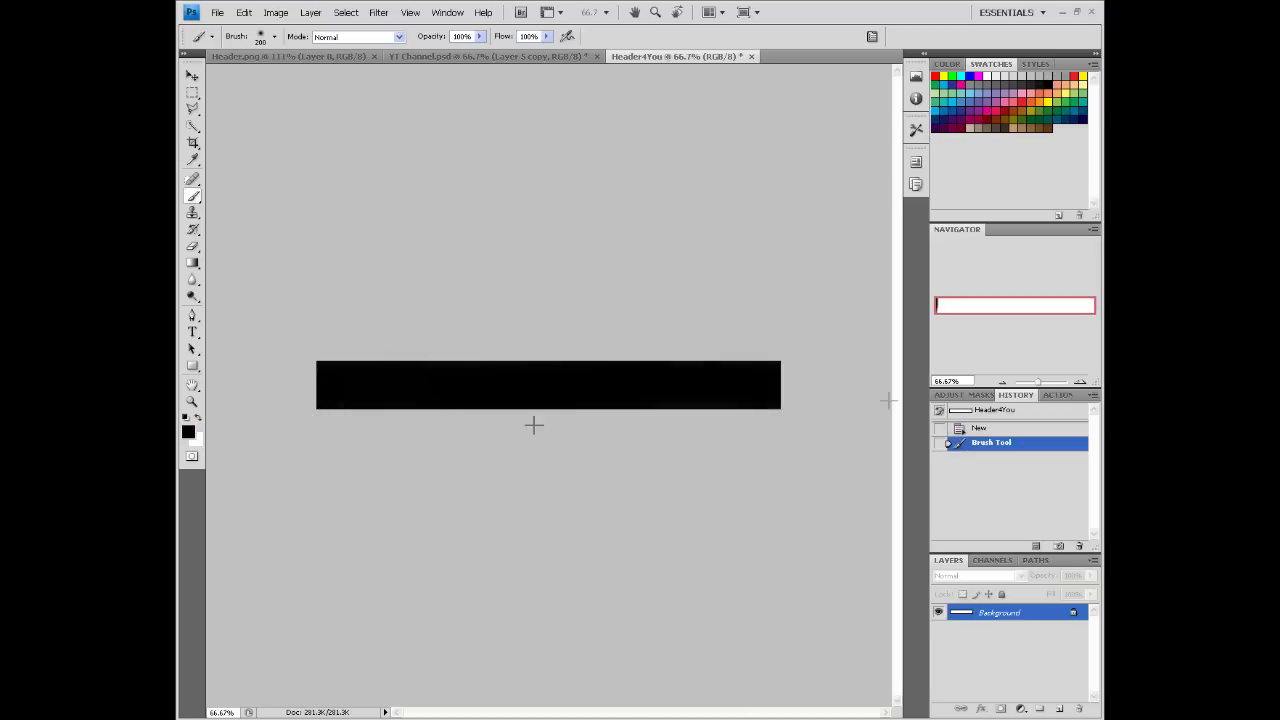
{"action": "left_click", "coordinate": [1059, 708]}
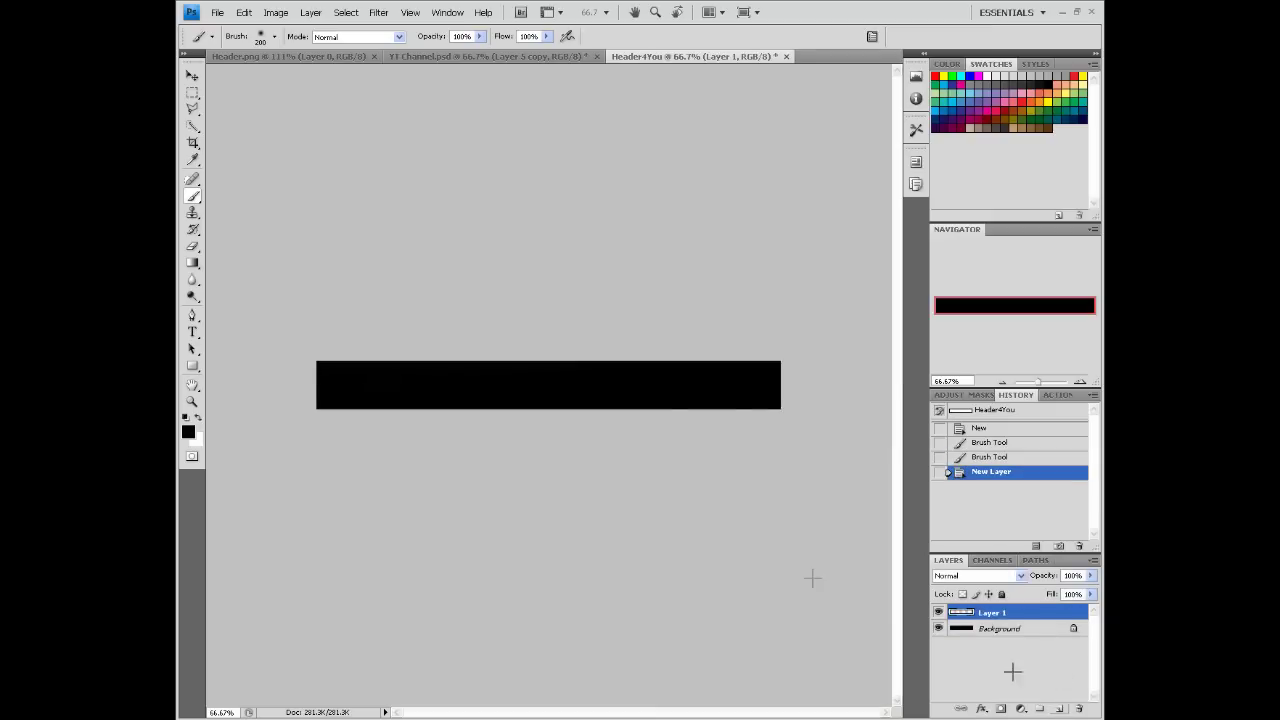
{"action": "left_click", "coordinate": [192, 92]}
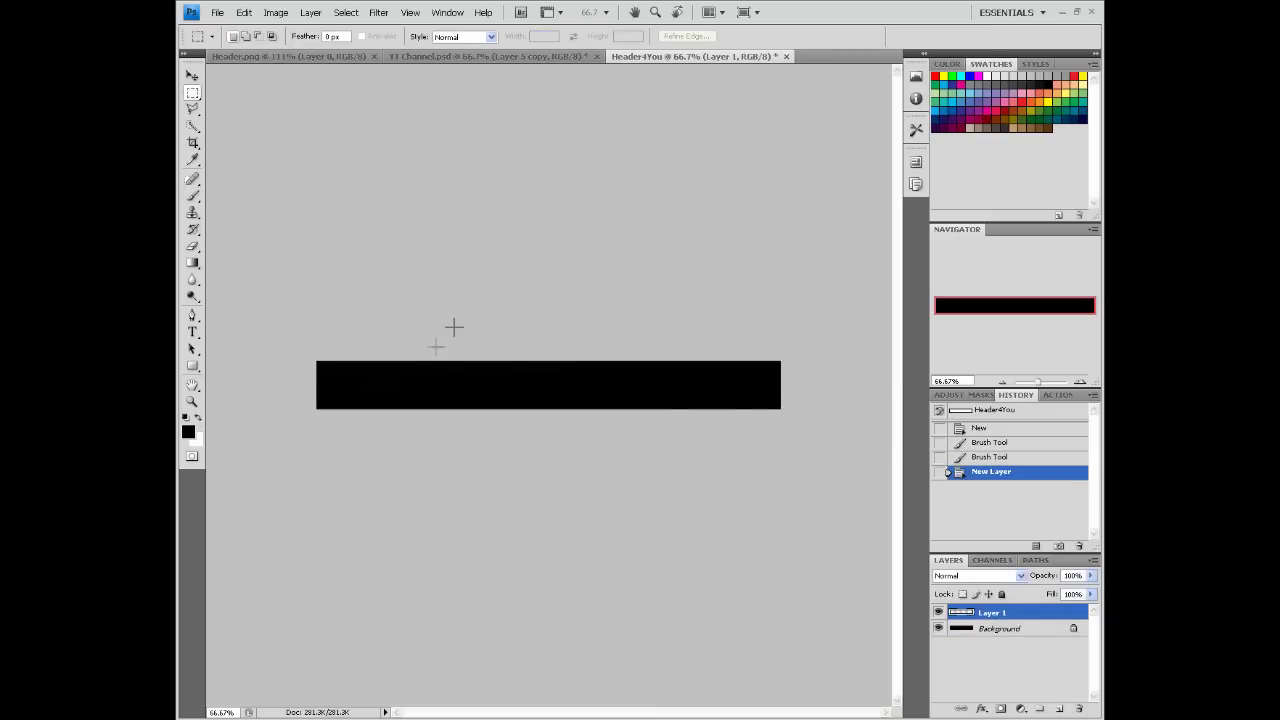
Select a thin strip near the banner's top and brush cyan along its left part.
{"action": "left_click_drag", "start_coordinate": [565, 380], "coordinate": [716, 365]}
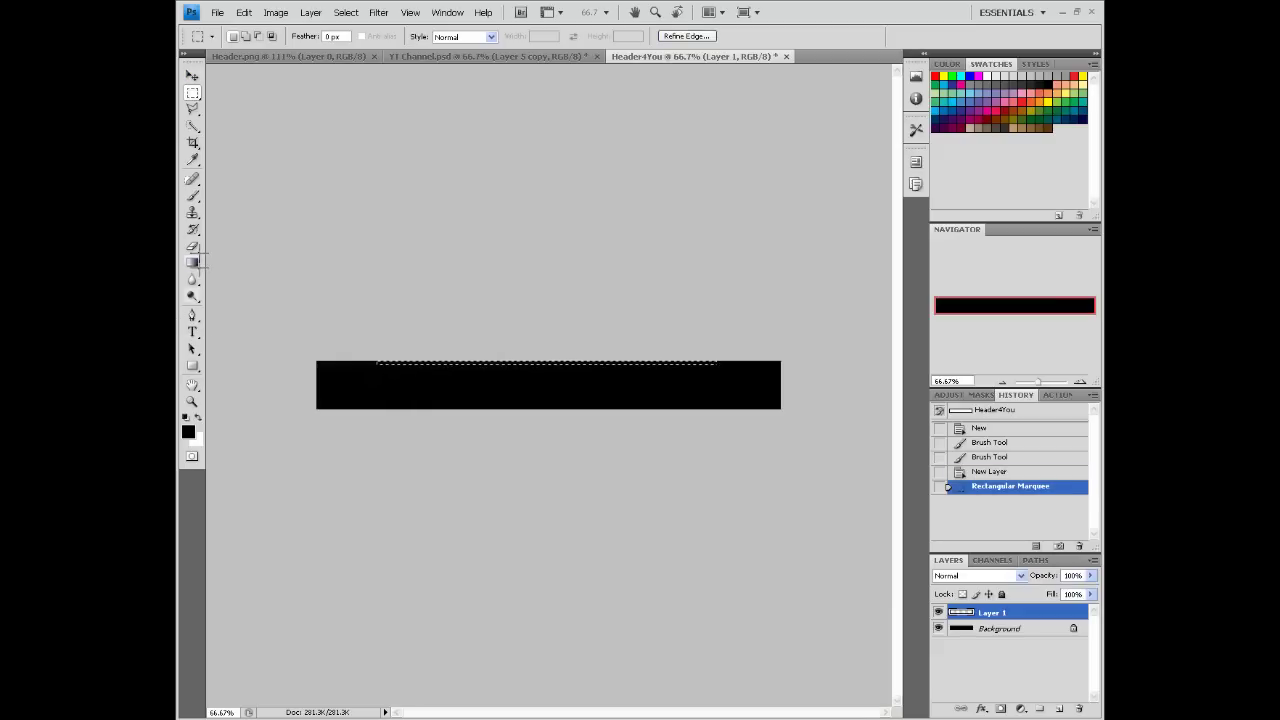
{"action": "left_click", "coordinate": [193, 196]}
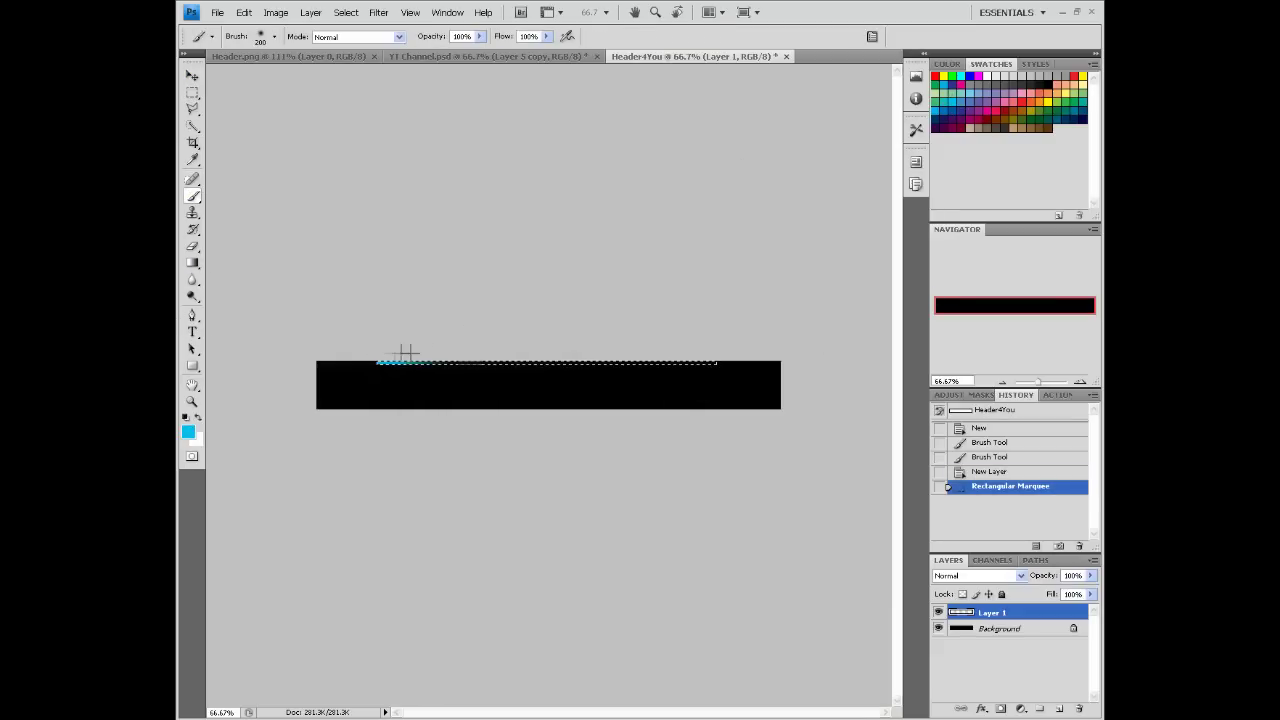
{"action": "left_click_drag", "start_coordinate": [467, 356], "coordinate": [510, 357]}
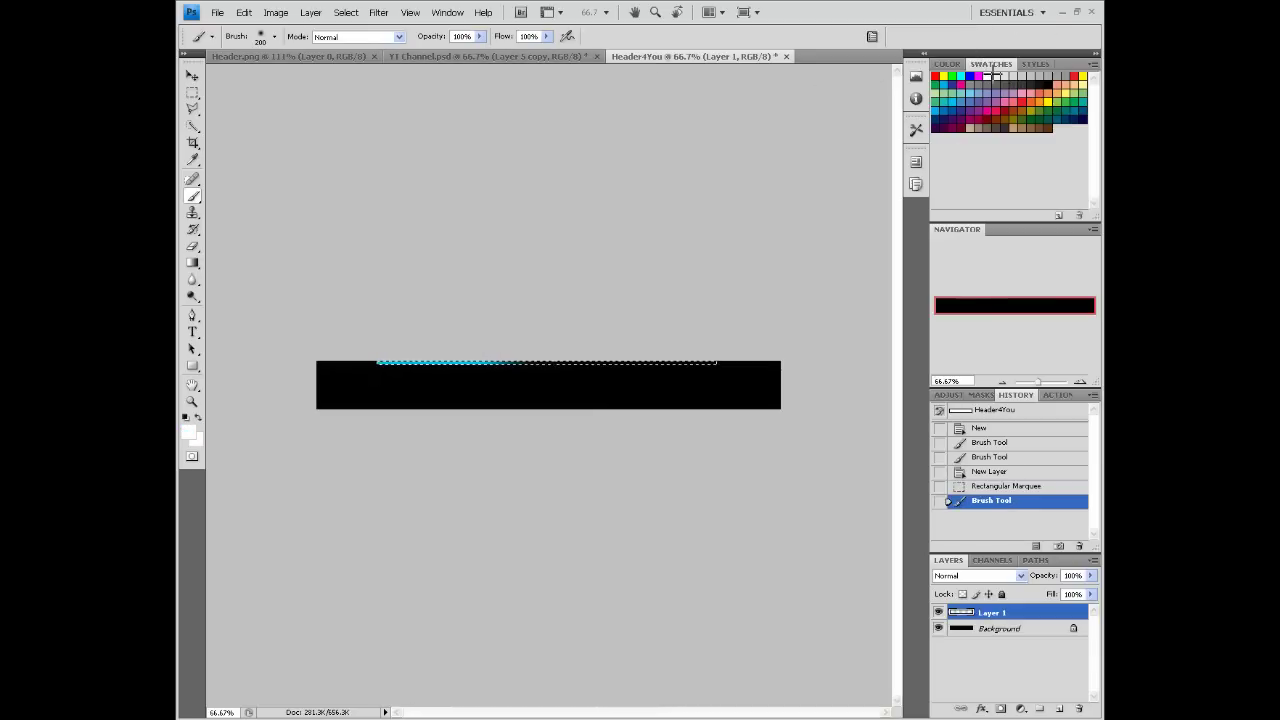
Paint white in the strip's middle and orange on its right, then deselect.
{"action": "left_click", "coordinate": [990, 75]}
{"action": "left_click", "coordinate": [766, 267]}
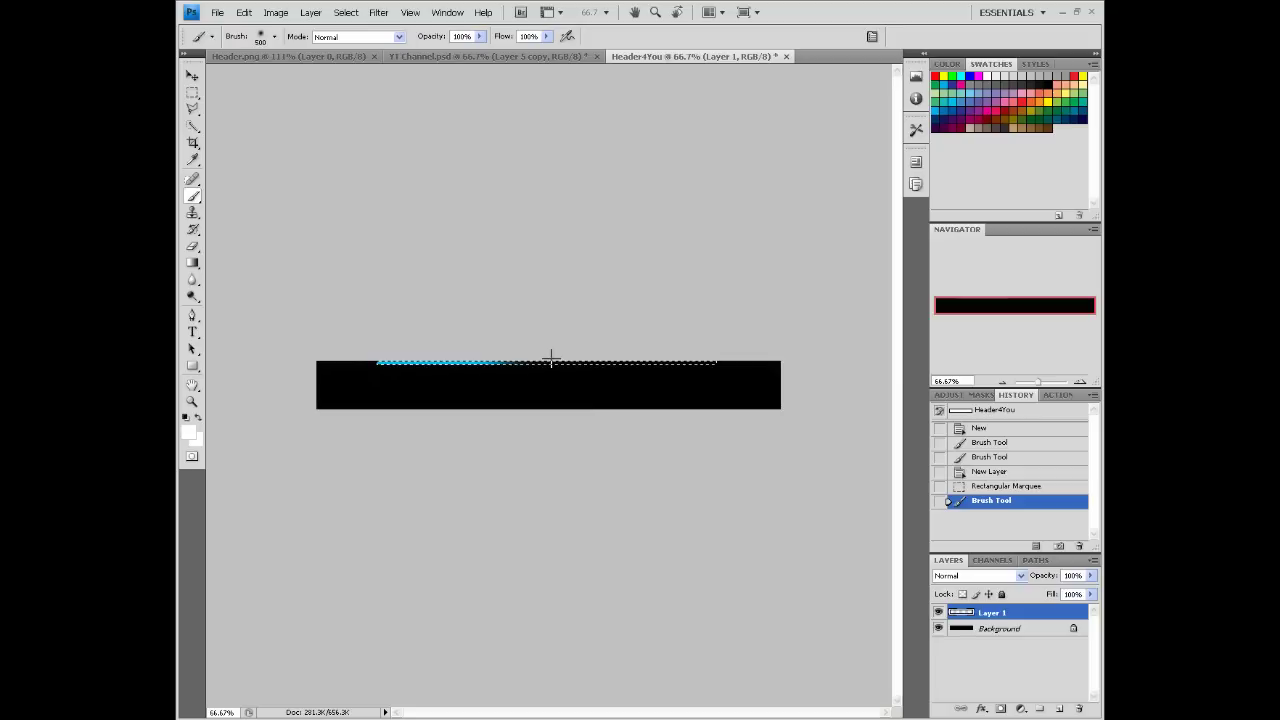
{"action": "left_click", "coordinate": [549, 360]}
{"action": "left_click", "coordinate": [549, 360]}
{"action": "left_click", "coordinate": [549, 360]}
{"action": "left_click", "coordinate": [549, 360]}
{"action": "left_click", "coordinate": [1052, 88]}
{"action": "left_click", "coordinate": [692, 366]}
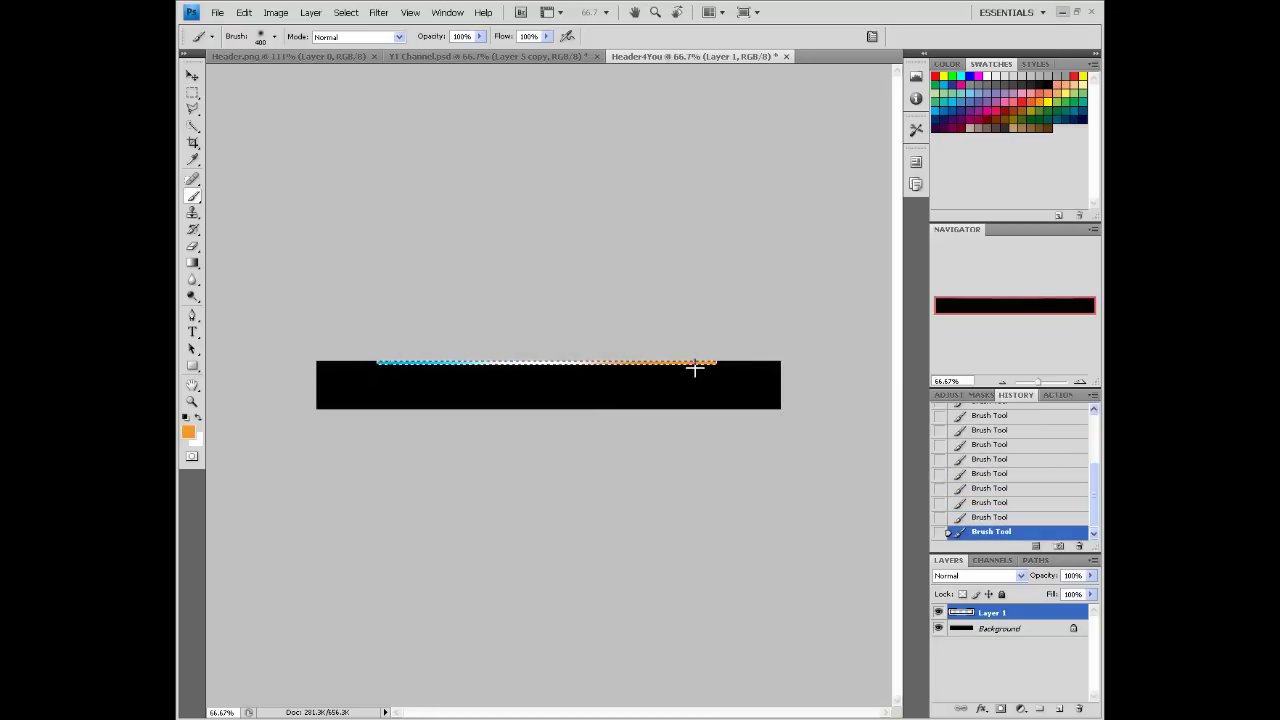
{"action": "key", "text": "ctrl+d"}
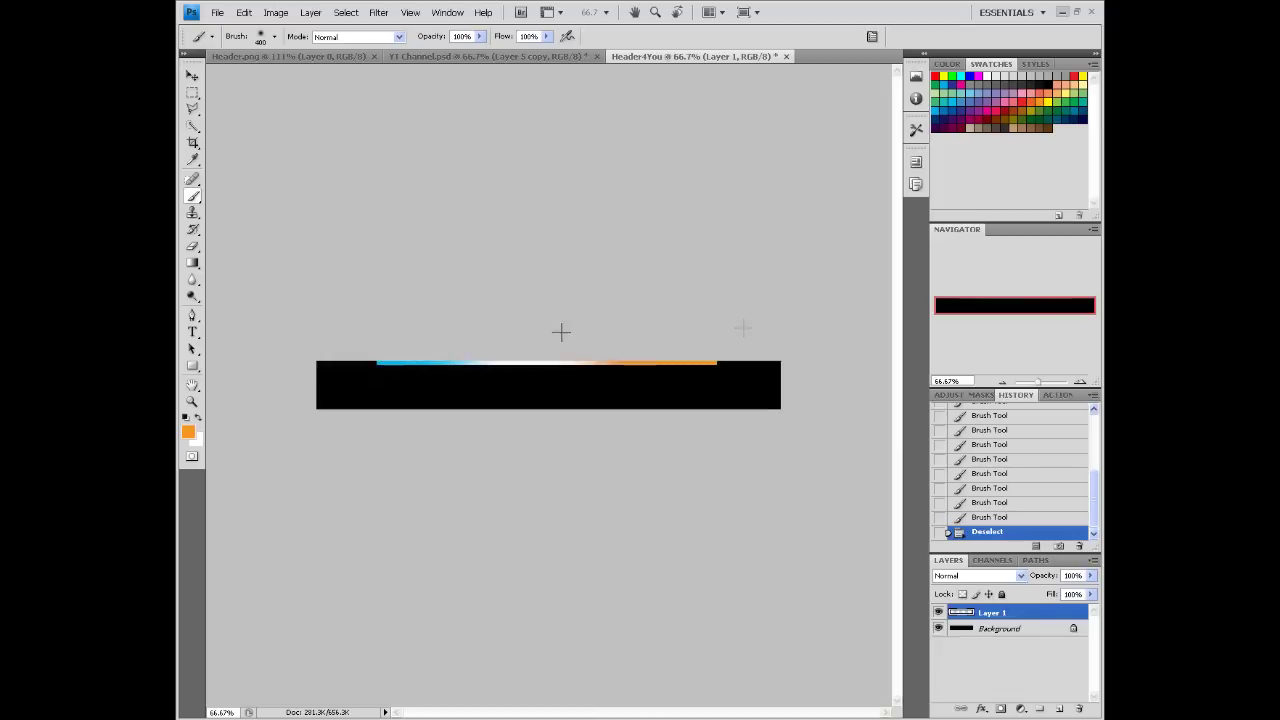
{"action": "left_click", "coordinate": [192, 76]}
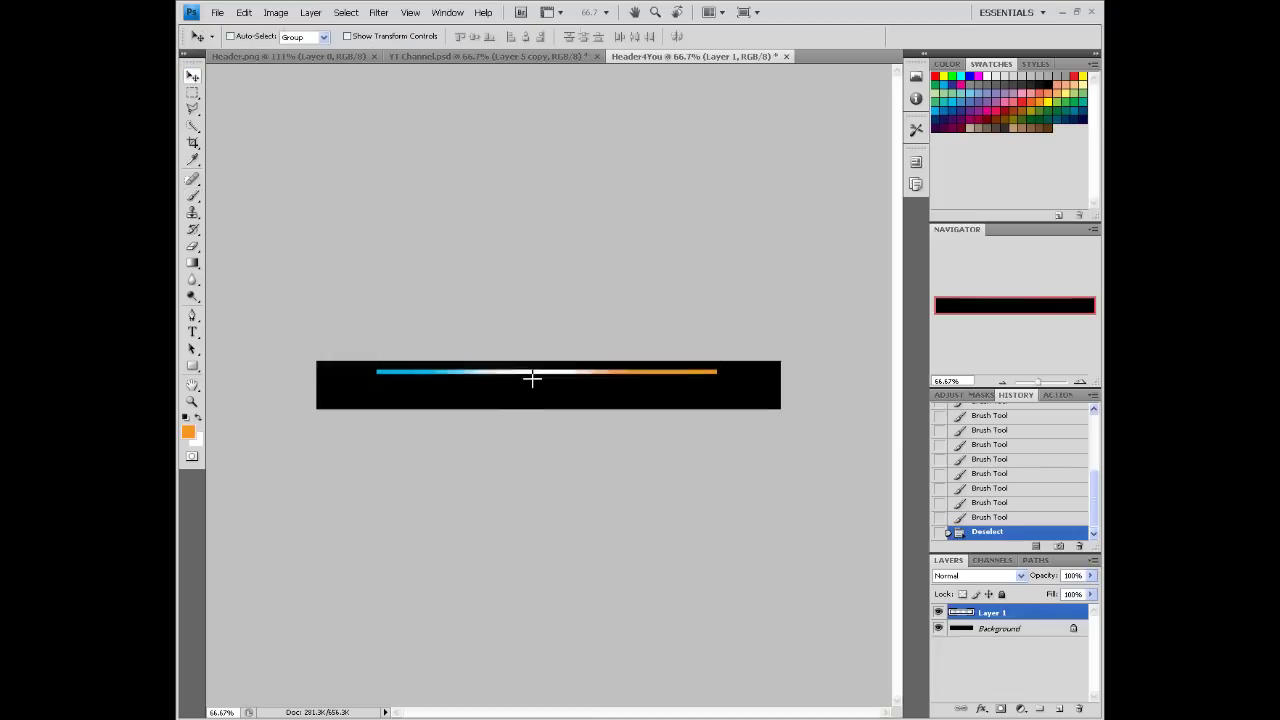
Nudge the gradient line into place and erase its left and right ends to taper them.
{"action": "left_click_drag", "start_coordinate": [532, 375], "coordinate": [571, 380]}
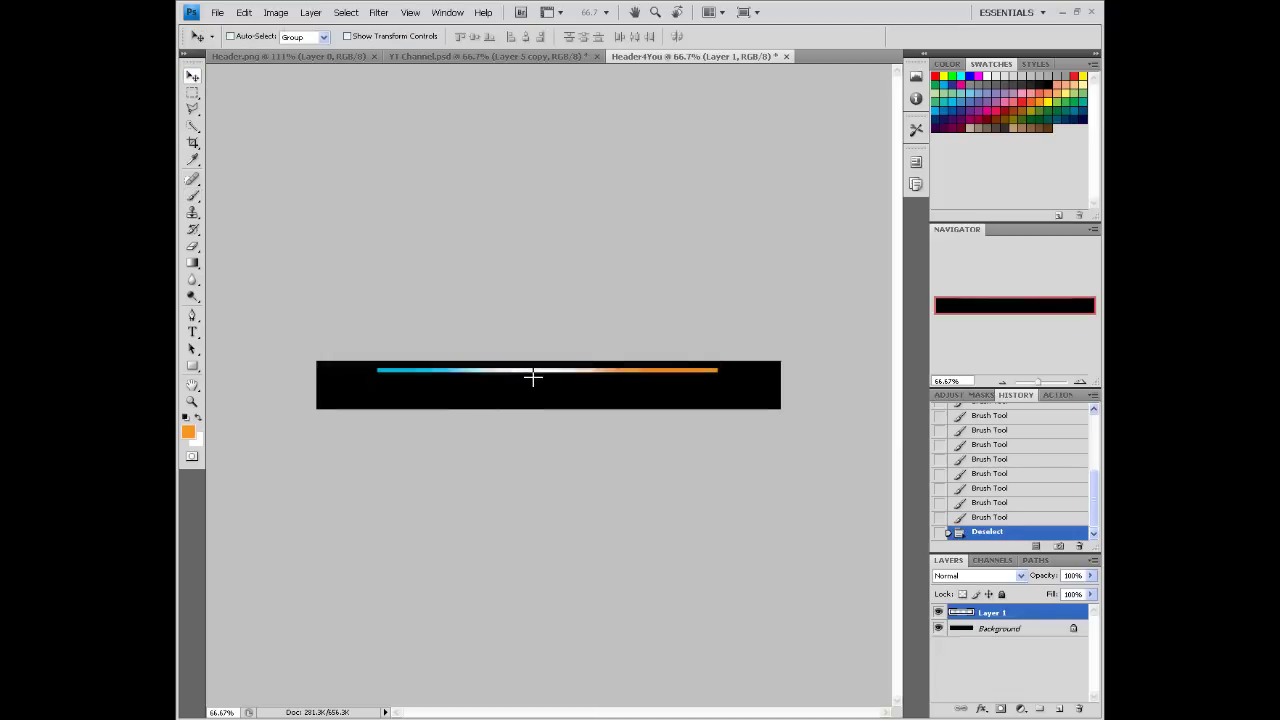
{"action": "left_click", "coordinate": [192, 246]}
{"action": "left_click_drag", "start_coordinate": [366, 391], "coordinate": [376, 329]}
{"action": "left_click_drag", "start_coordinate": [405, 398], "coordinate": [749, 378]}
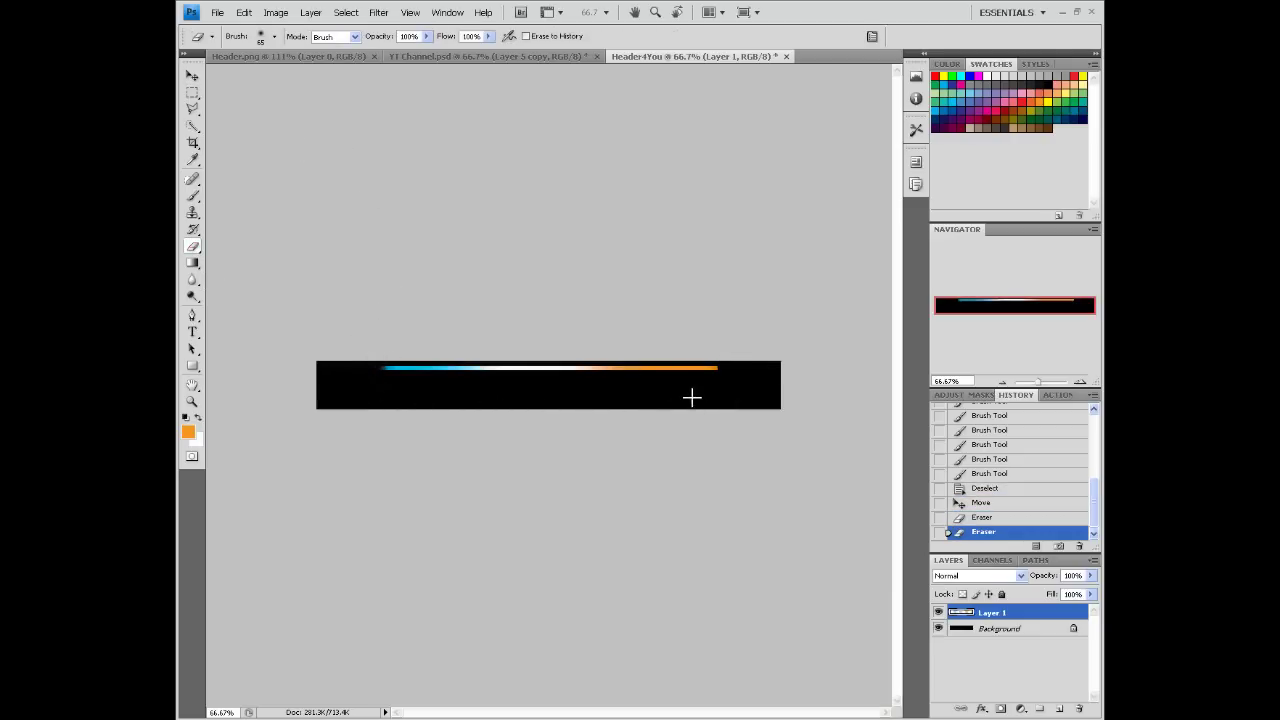
{"action": "left_click", "coordinate": [714, 350]}
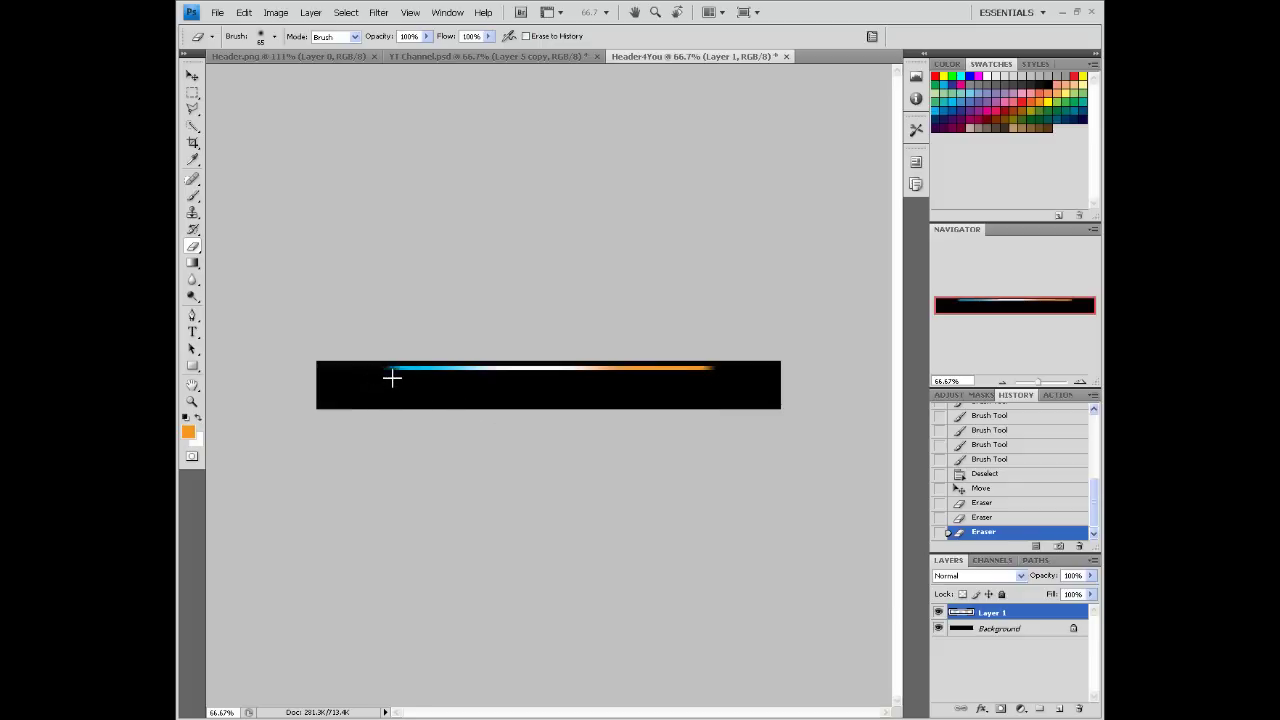
{"action": "left_click_drag", "start_coordinate": [369, 386], "coordinate": [385, 377]}
{"action": "key", "text": "ctrl+z"}
{"action": "key", "text": "ctrl+z"}
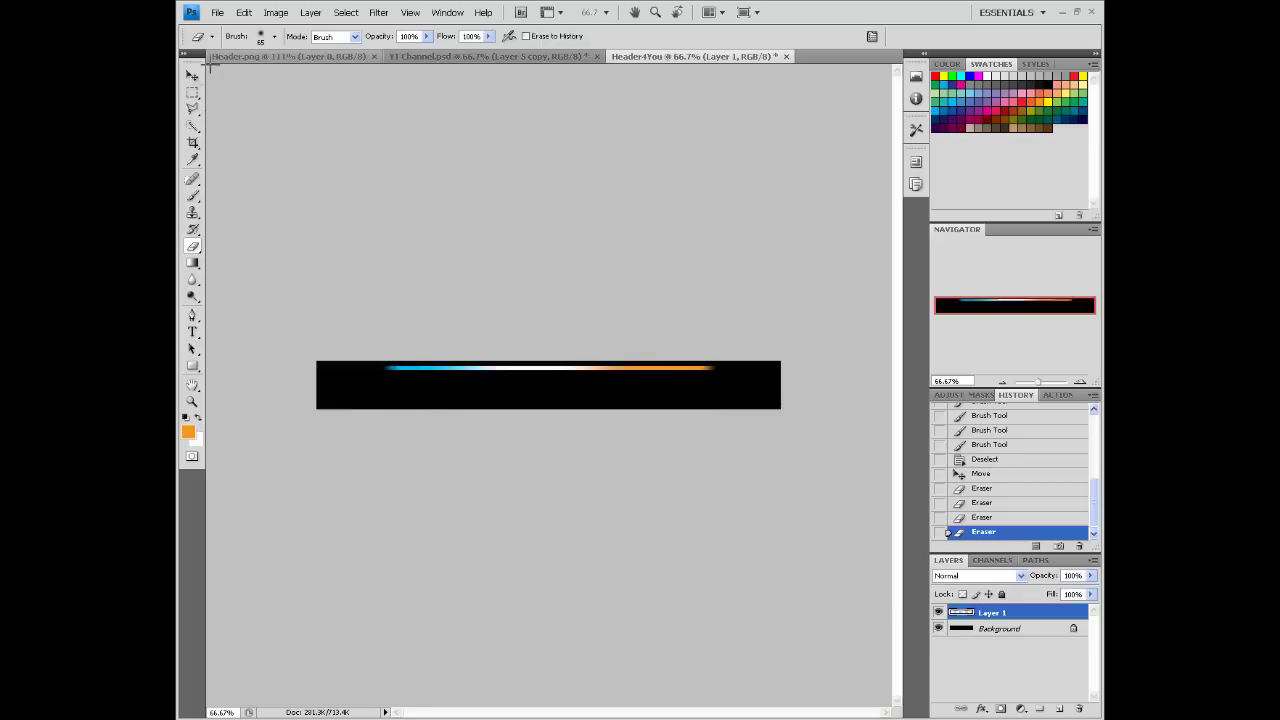
{"action": "left_click", "coordinate": [192, 76]}
{"action": "left_click", "coordinate": [193, 90]}
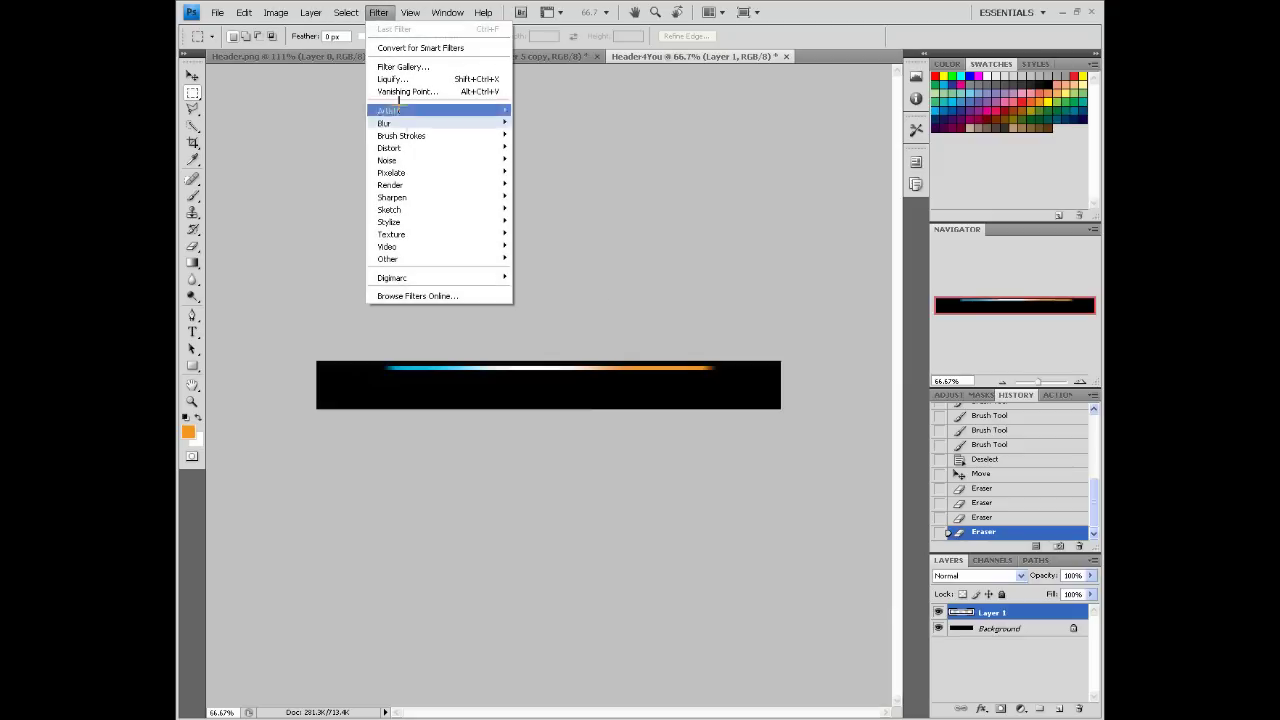
{"action": "mouse_move", "coordinate": [438, 123]}
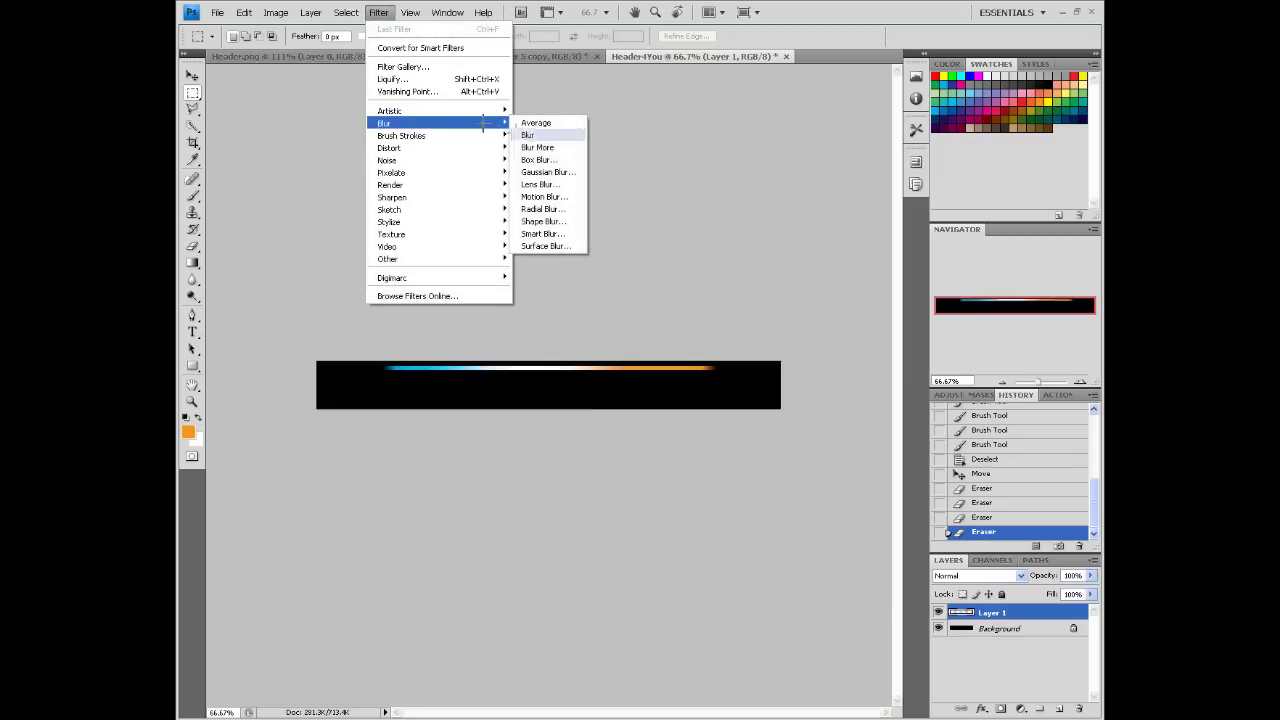
Apply a horizontal Motion Blur of 257 pixels to the stripe.
{"action": "left_click", "coordinate": [546, 197]}
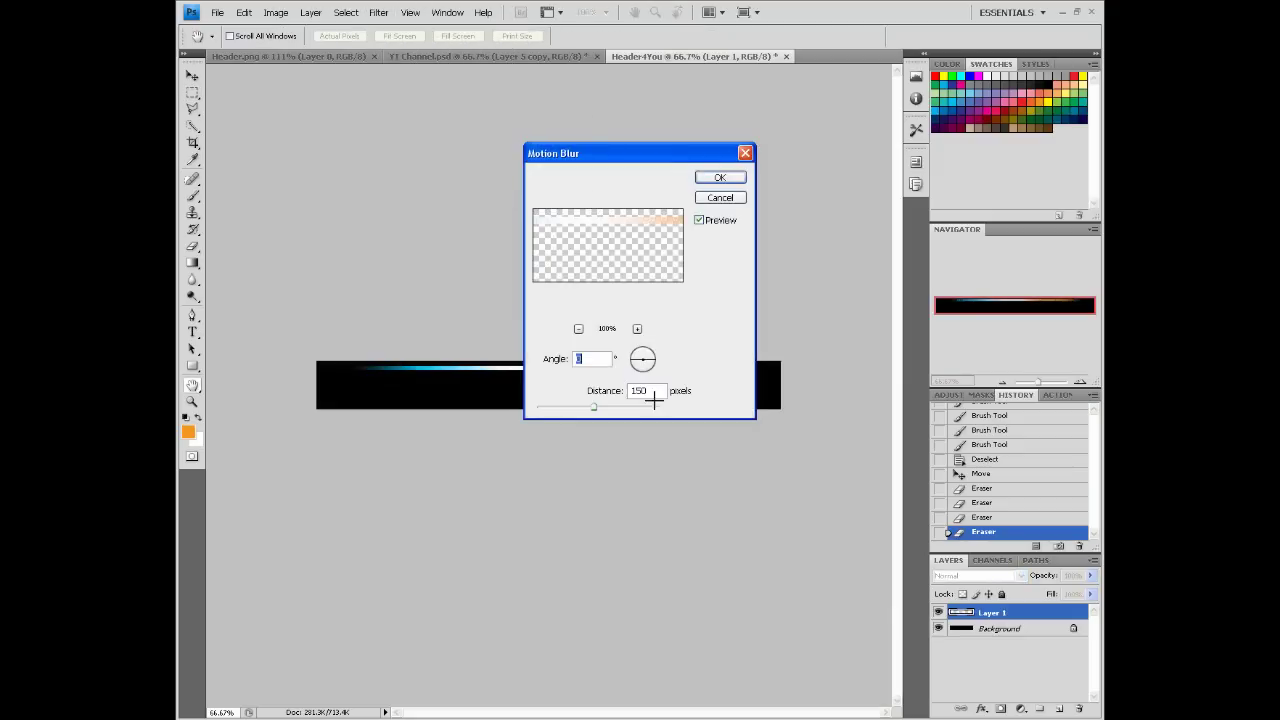
{"action": "left_click_drag", "start_coordinate": [617, 150], "coordinate": [617, 436]}
{"action": "left_click_drag", "start_coordinate": [597, 691], "coordinate": [607, 691]}
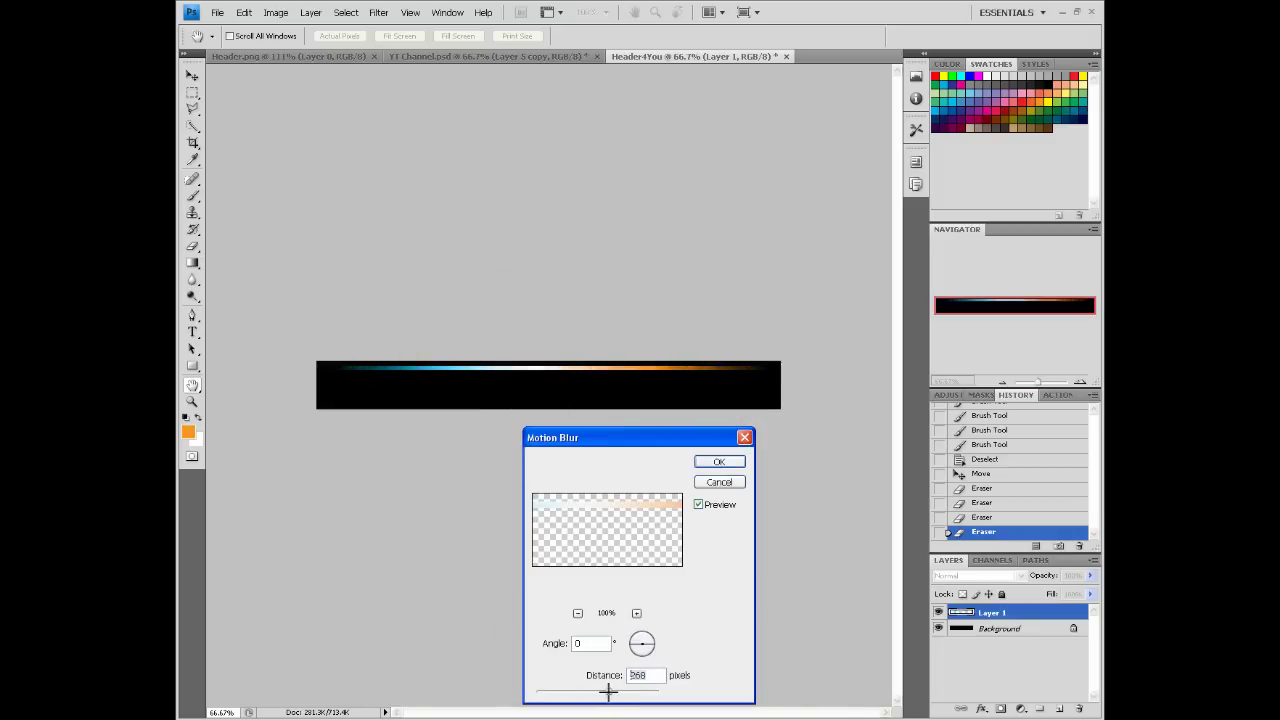
{"action": "left_click", "coordinate": [718, 462]}
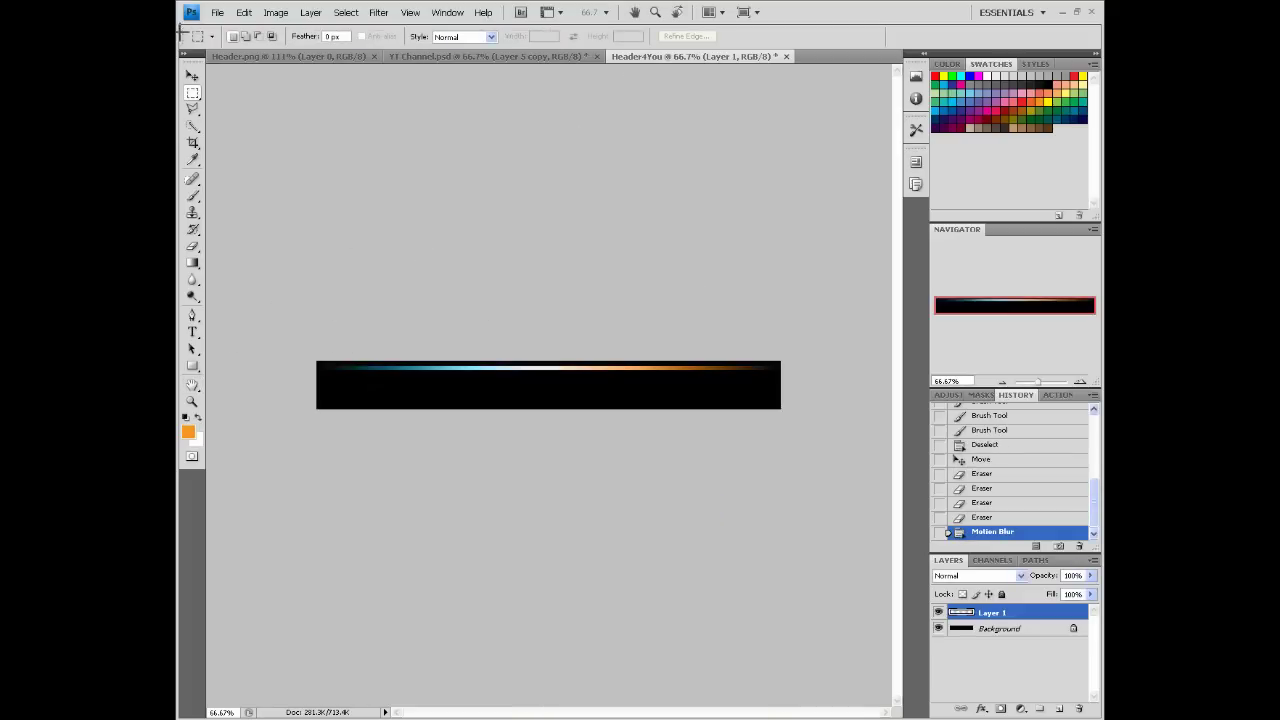
{"action": "left_click", "coordinate": [192, 76]}
Scale the streak layer to about 82% with Free Transform.
{"action": "key", "text": "Up"}
{"action": "left_click_drag", "start_coordinate": [575, 370], "coordinate": [640, 372]}
{"action": "key", "text": "Delete"}
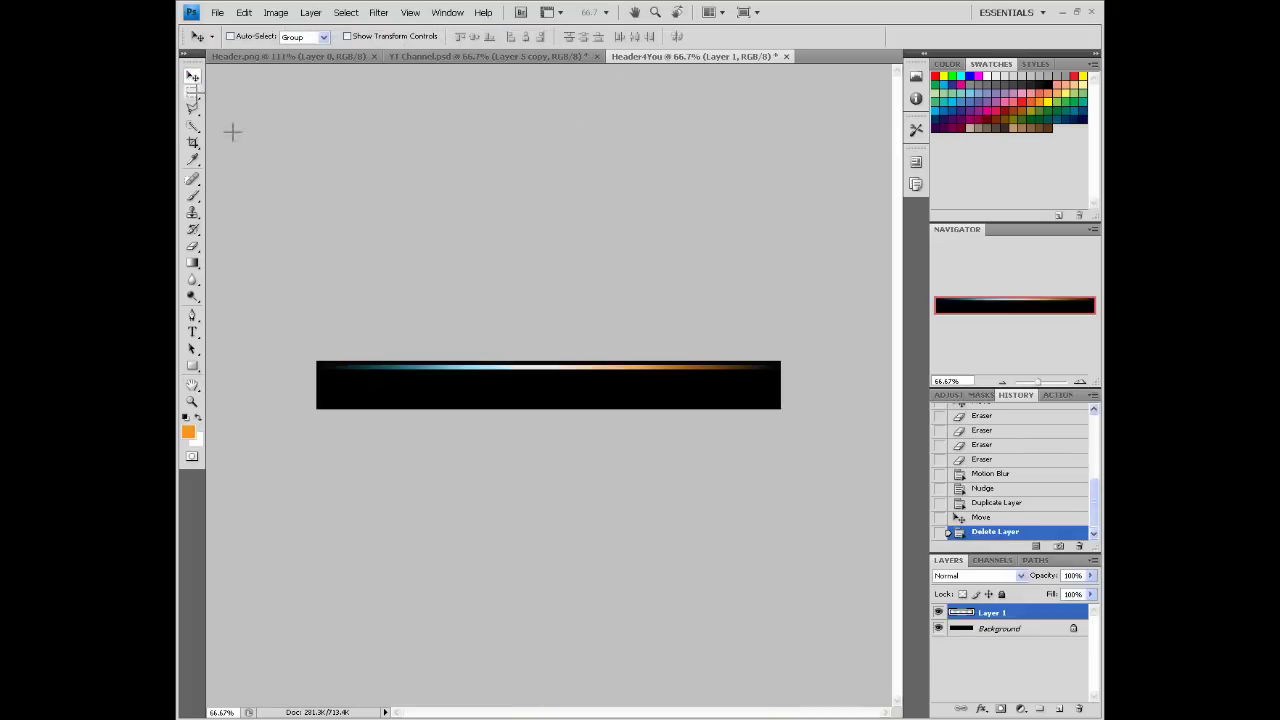
{"action": "left_click", "coordinate": [192, 92]}
{"action": "right_click", "coordinate": [536, 368]}
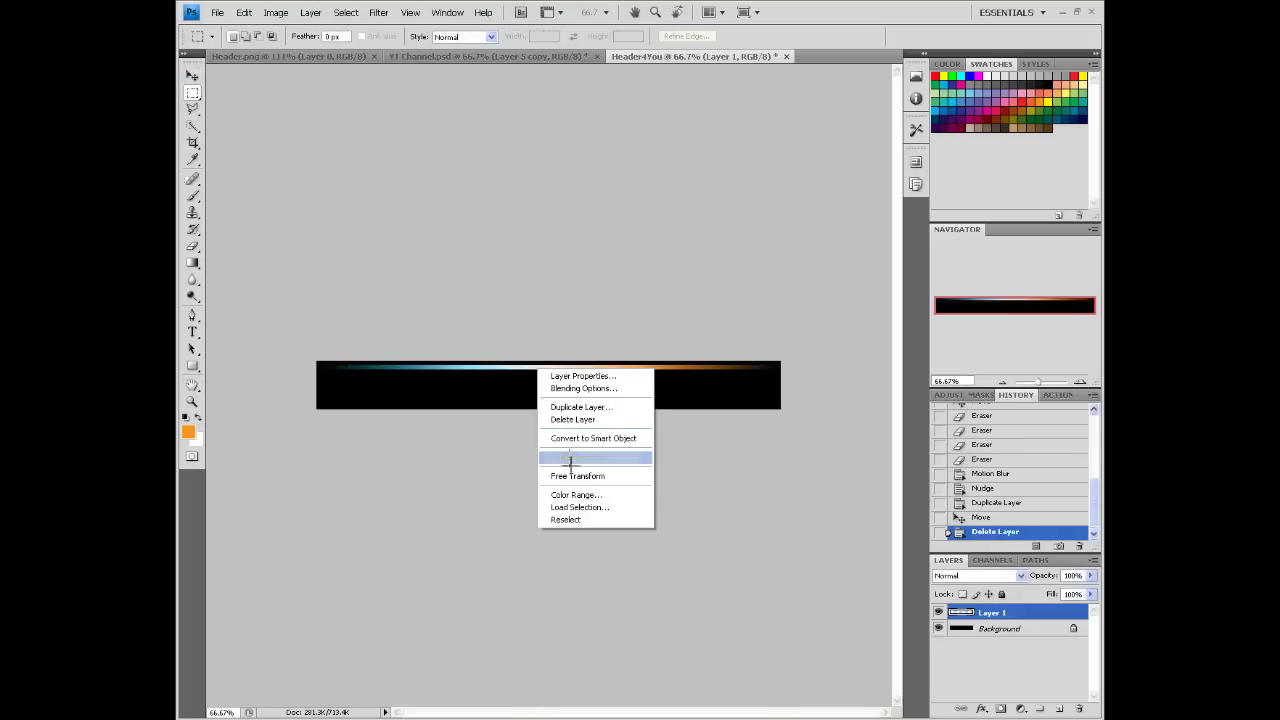
{"action": "left_click", "coordinate": [575, 476]}
{"action": "mouse_move", "coordinate": [783, 368]}
{"action": "left_mouse_down"}
{"action": "mouse_move", "coordinate": [660, 374]}
{"action": "mouse_move", "coordinate": [697, 381]}
{"action": "left_mouse_up"}
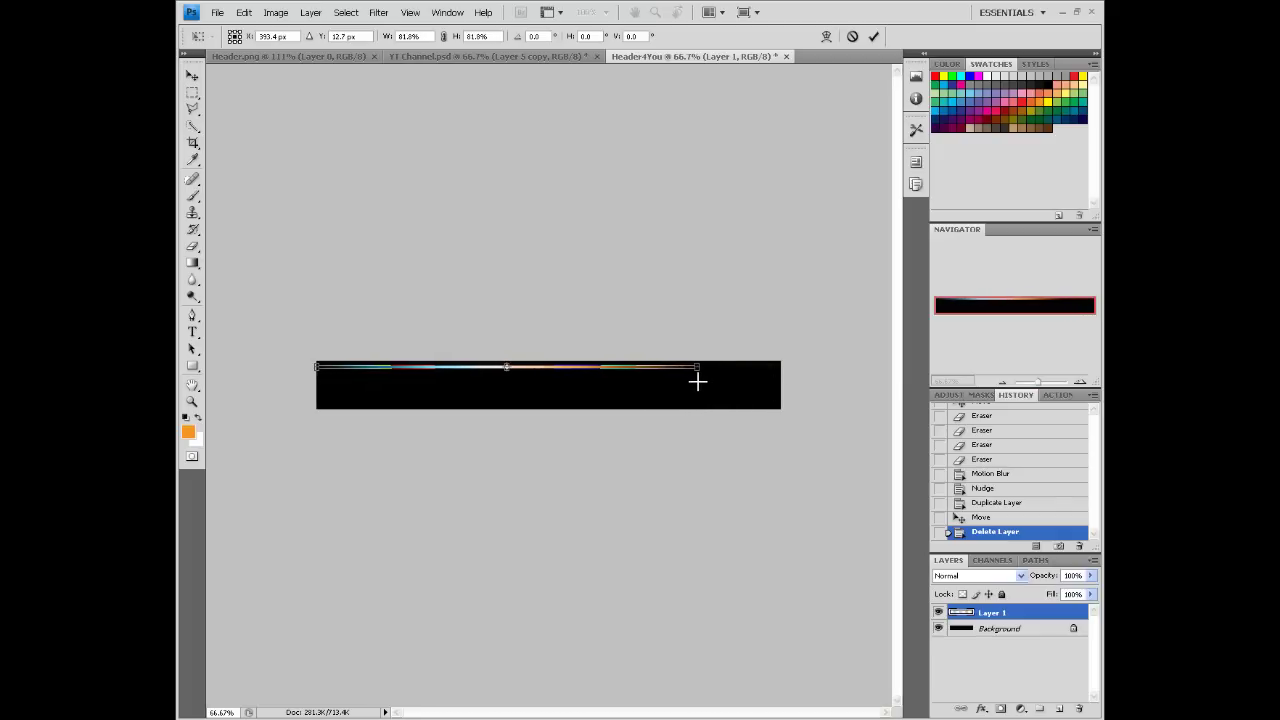
{"action": "key", "text": "Return"}
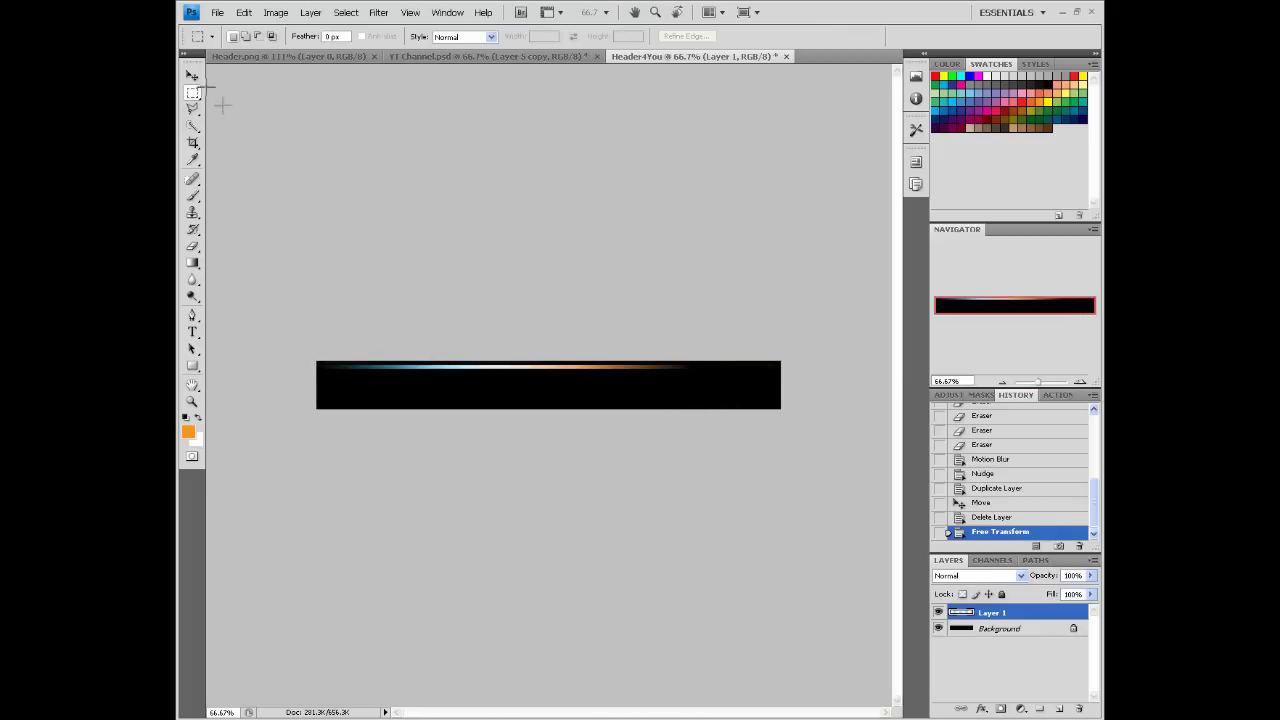
Shift the streak right along the banner's top and duplicate it as Layer 1 copy.
{"action": "left_click", "coordinate": [192, 75]}
{"action": "left_click_drag", "start_coordinate": [516, 368], "coordinate": [609, 371]}
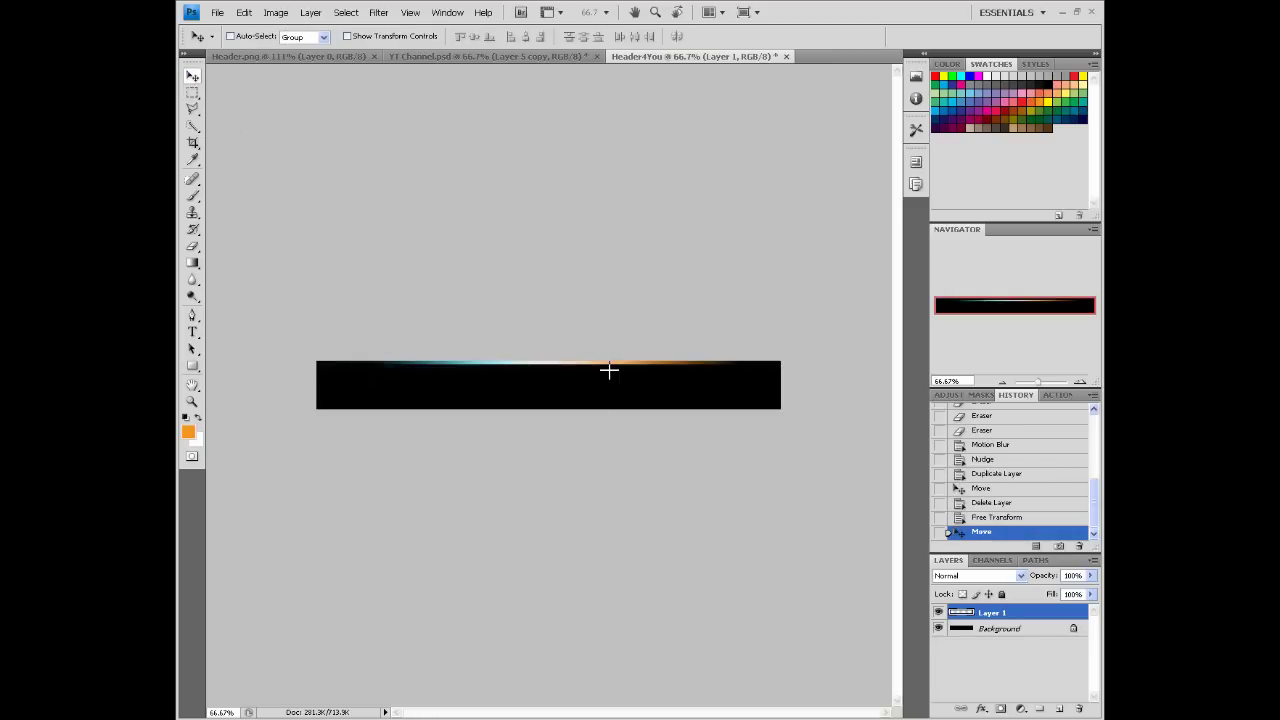
{"action": "left_click_drag", "start_coordinate": [602, 371], "coordinate": [705, 372]}
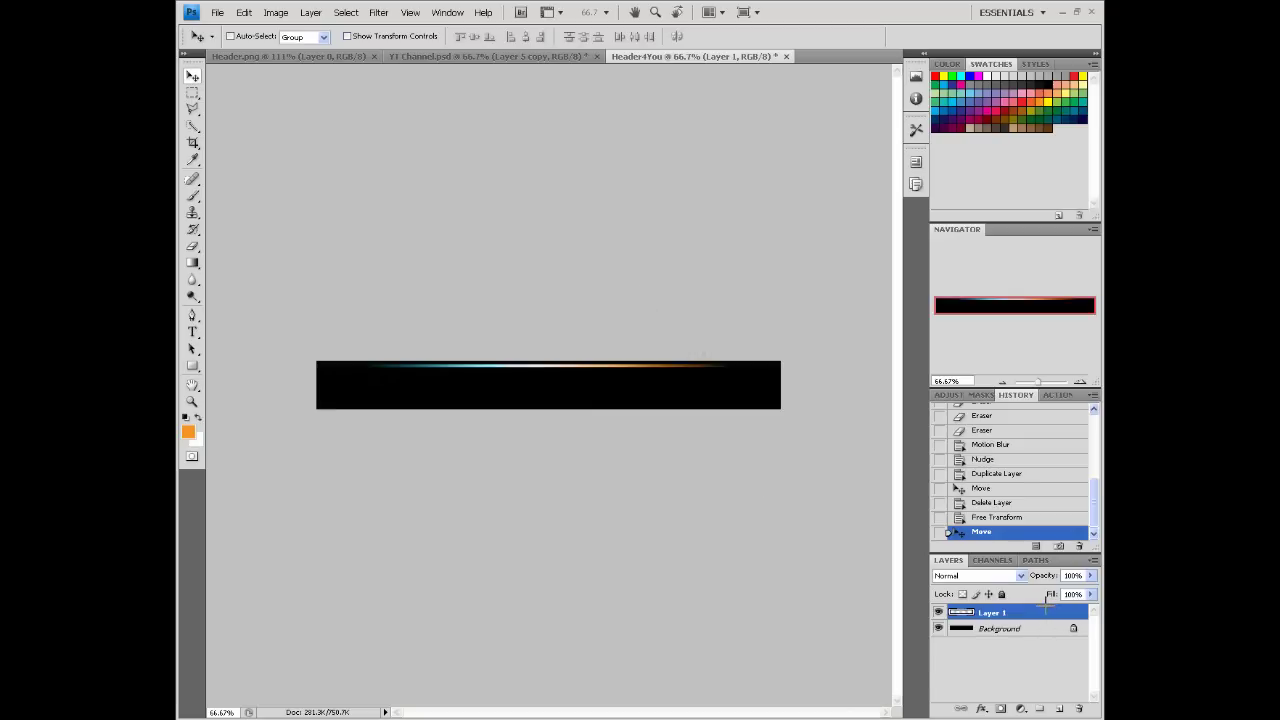
{"action": "left_click_drag", "start_coordinate": [1047, 603], "coordinate": [1059, 708]}
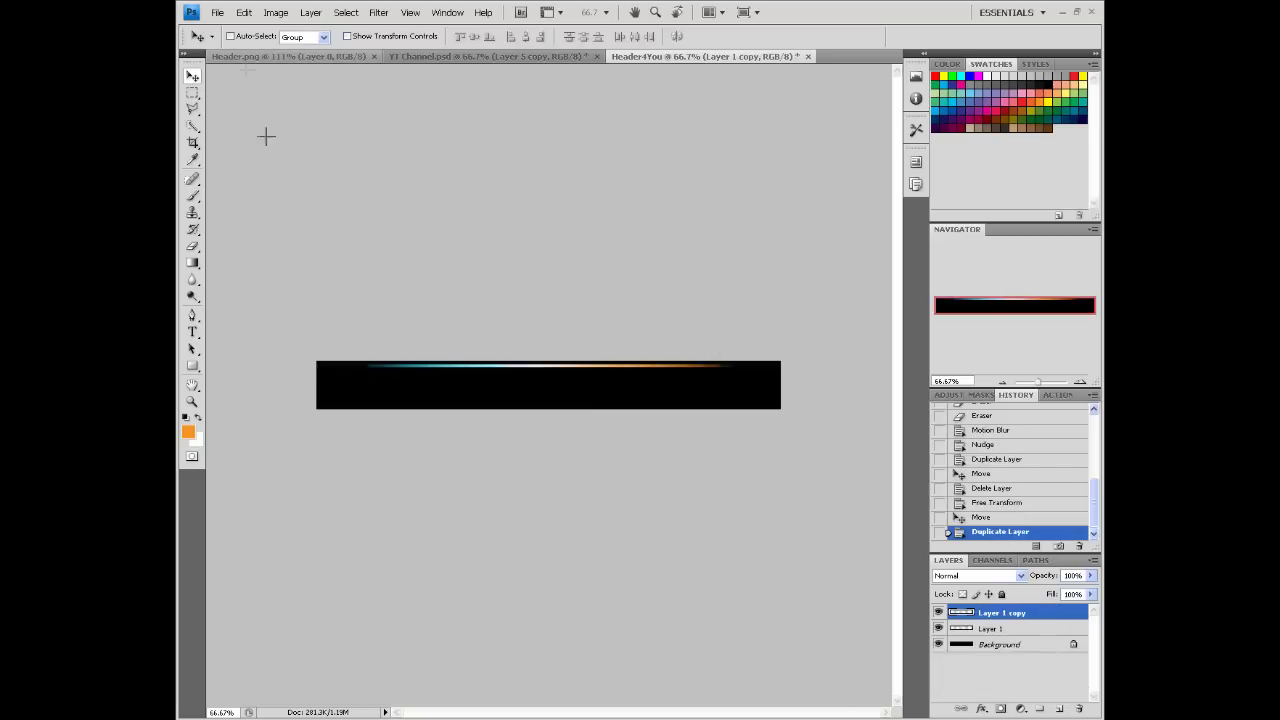
Move the copied streak just below the original and shorten it to about 83%.
{"action": "left_click_drag", "start_coordinate": [557, 366], "coordinate": [557, 377]}
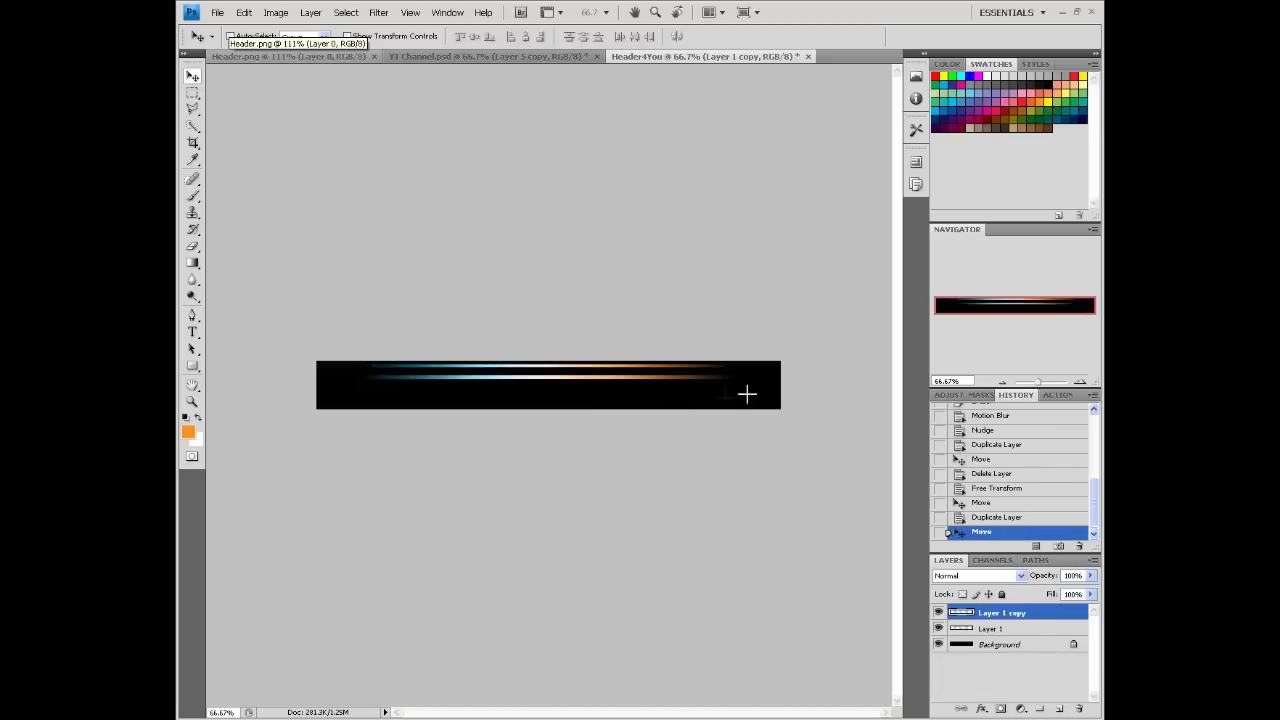
{"action": "key", "text": "m"}
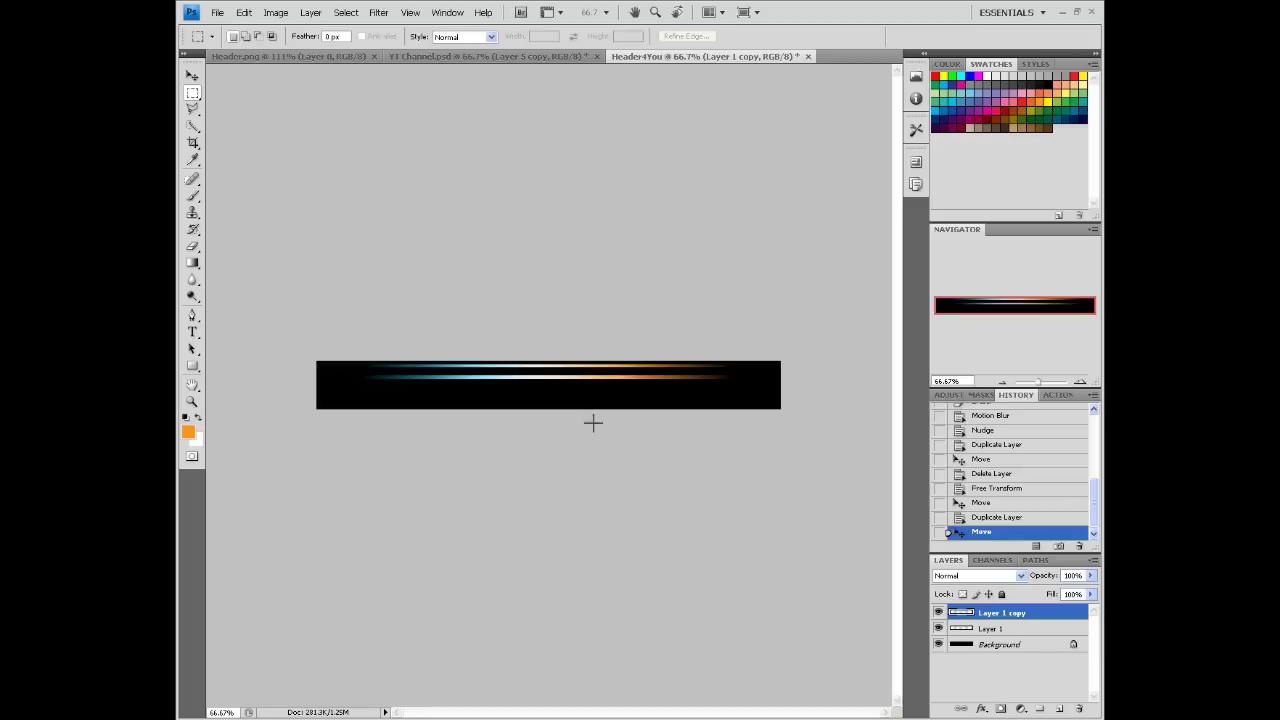
{"action": "key", "text": "ctrl+t"}
{"action": "left_click_drag", "start_coordinate": [737, 383], "coordinate": [675, 383]}
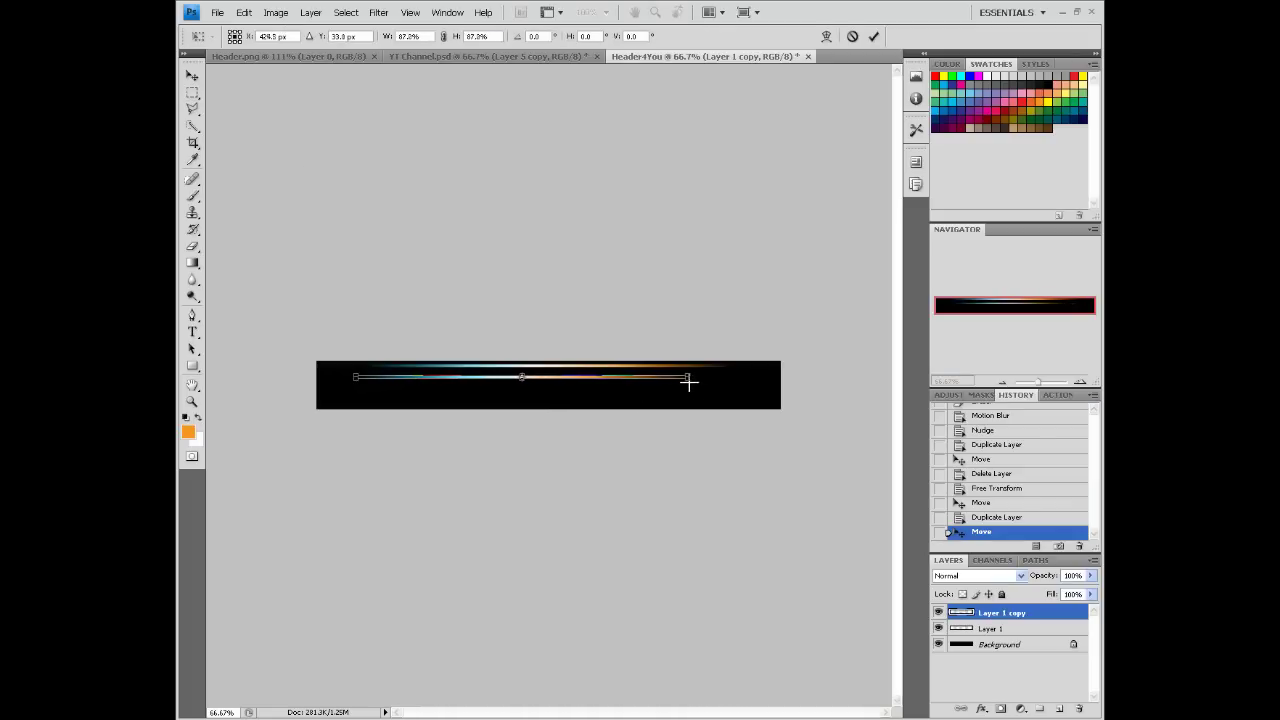
{"action": "key", "text": "Return"}
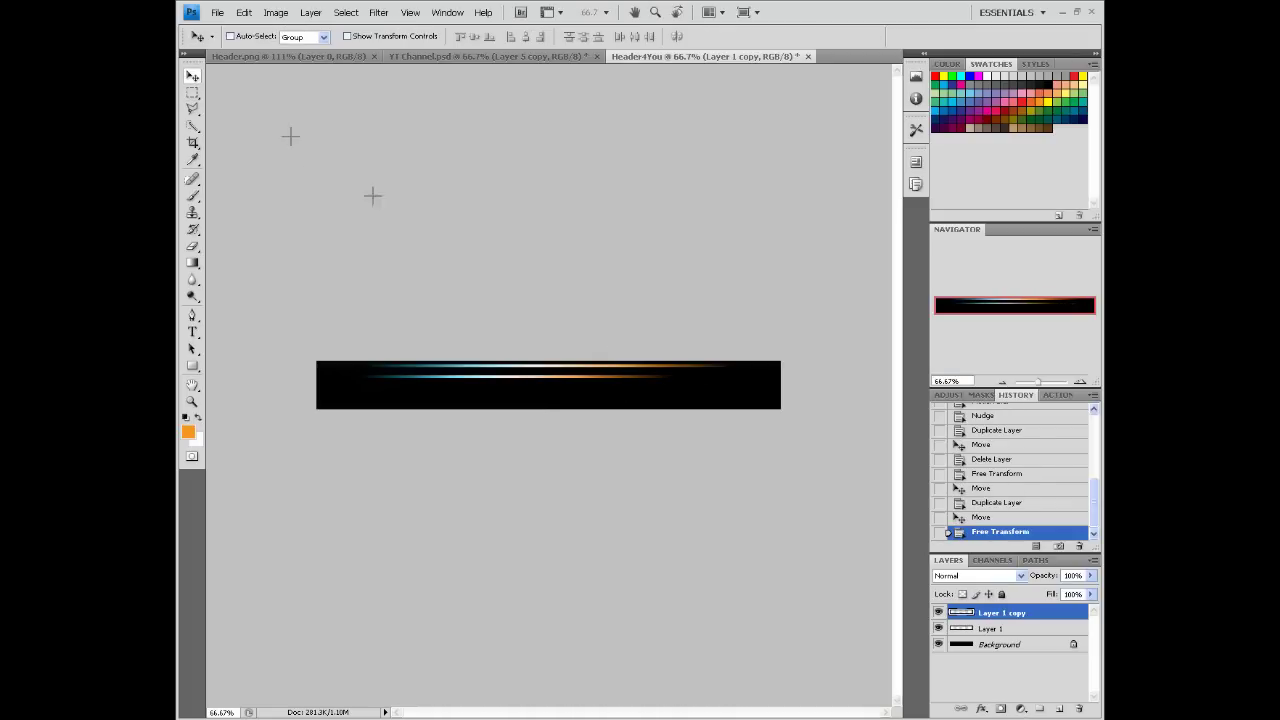
{"action": "left_click_drag", "start_coordinate": [539, 376], "coordinate": [607, 392]}
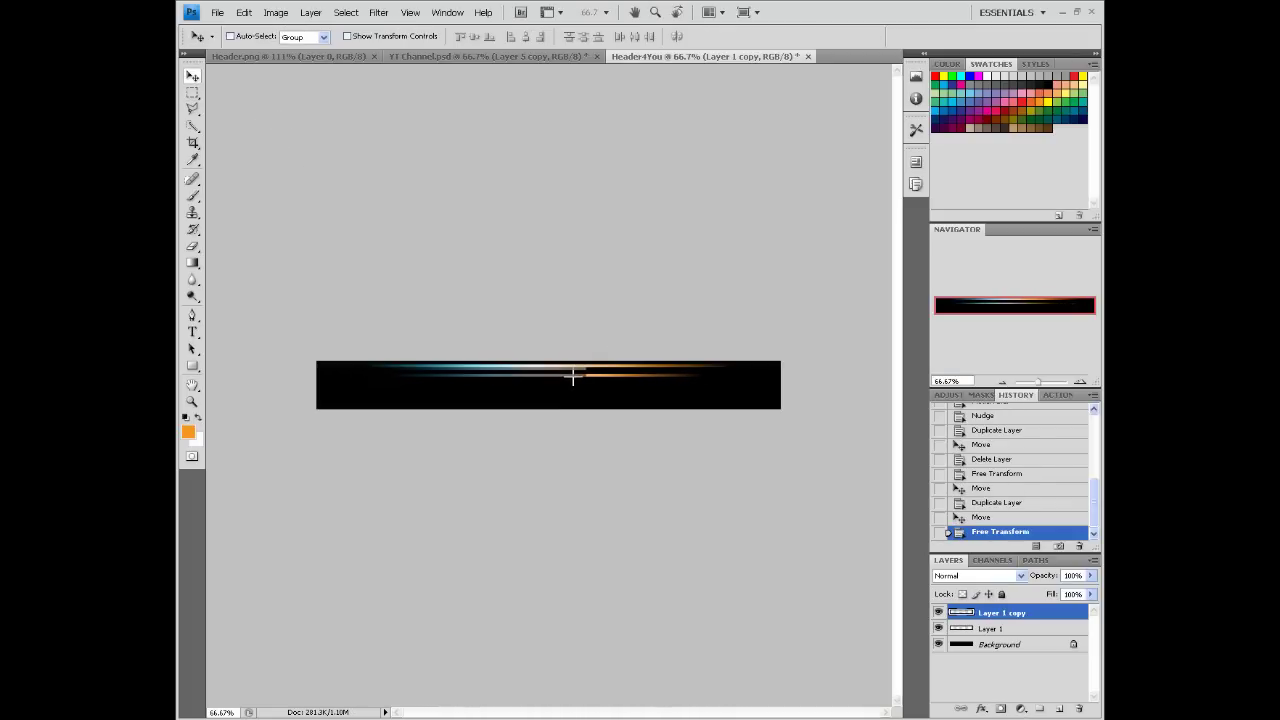
{"action": "key", "text": "Up"}
{"action": "key", "text": "Up"}
{"action": "key", "text": "Up"}
{"action": "key", "text": "Up"}
{"action": "key", "text": "Up"}
{"action": "key", "text": "Up"}
{"action": "key", "text": "Up"}
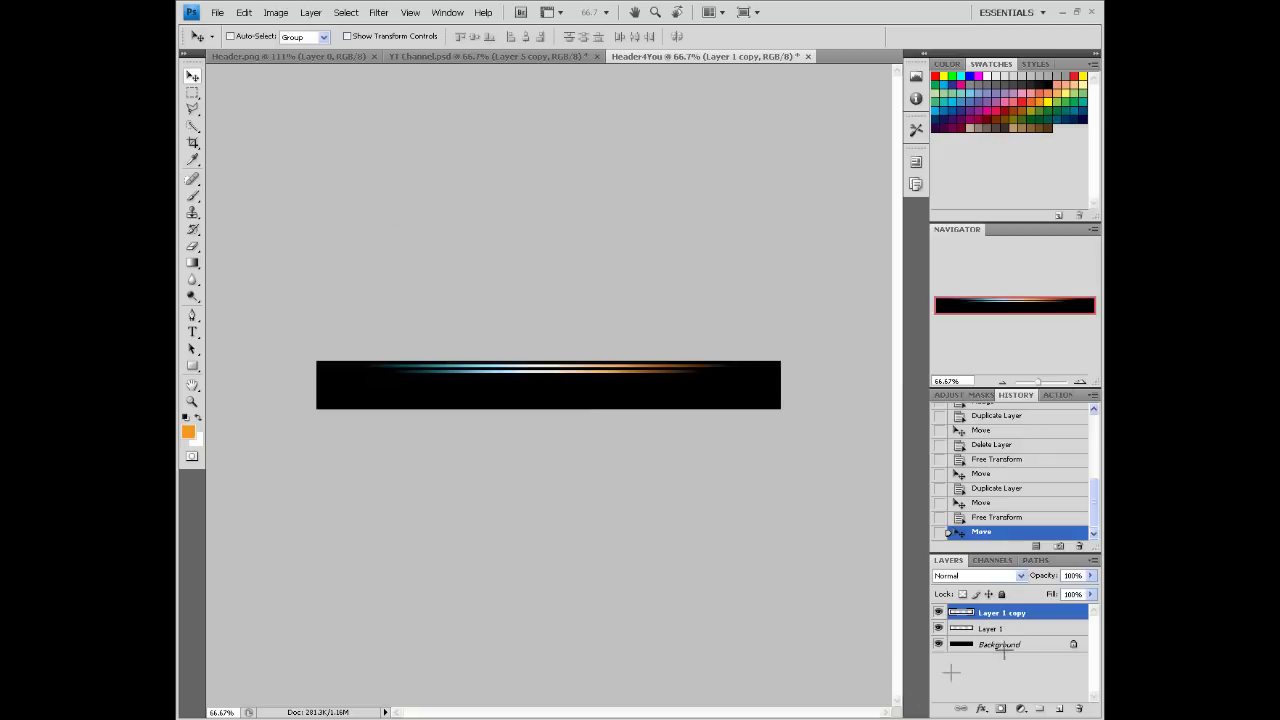
Add a third streak copy further down, shortened to about 78%.
{"action": "left_click_drag", "start_coordinate": [1000, 612], "coordinate": [1040, 708]}
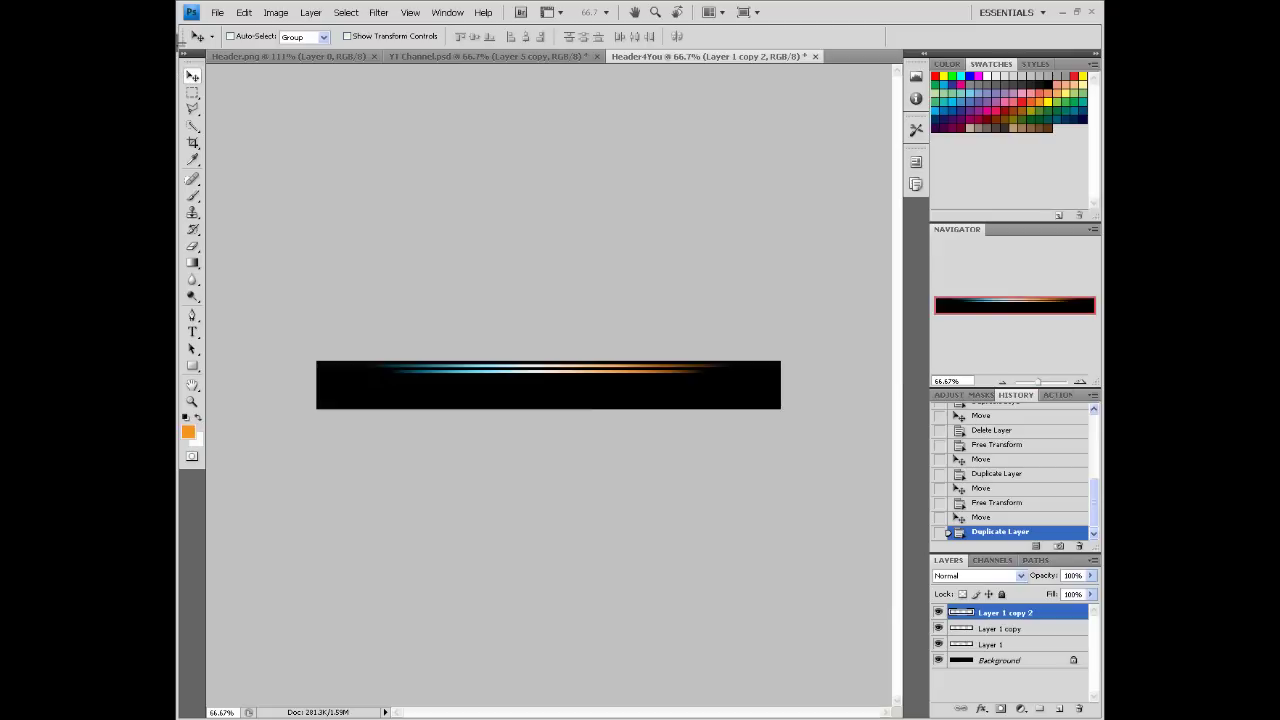
{"action": "left_click_drag", "start_coordinate": [555, 368], "coordinate": [555, 387]}
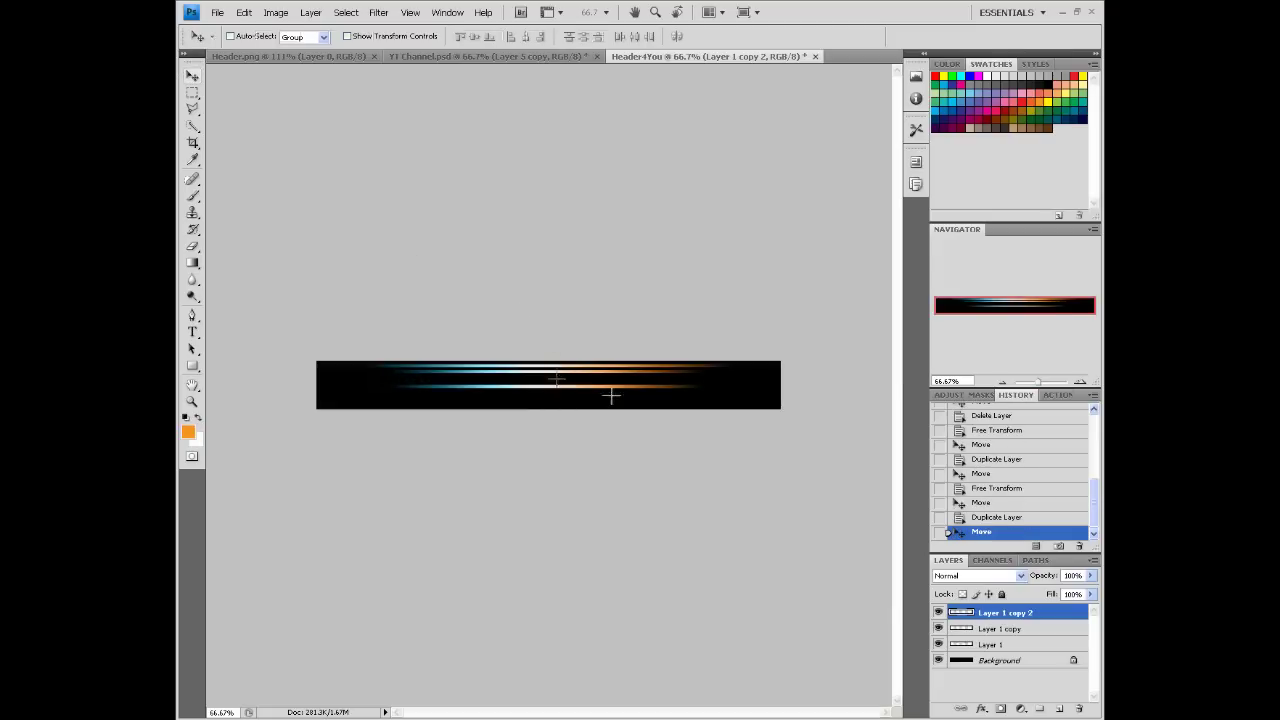
{"action": "key", "text": "ctrl+t"}
{"action": "mouse_move", "coordinate": [708, 388]}
{"action": "left_mouse_down"}
{"action": "mouse_move", "coordinate": [642, 387]}
{"action": "mouse_move", "coordinate": [612, 369]}
{"action": "left_mouse_up"}
{"action": "key", "text": "Return"}
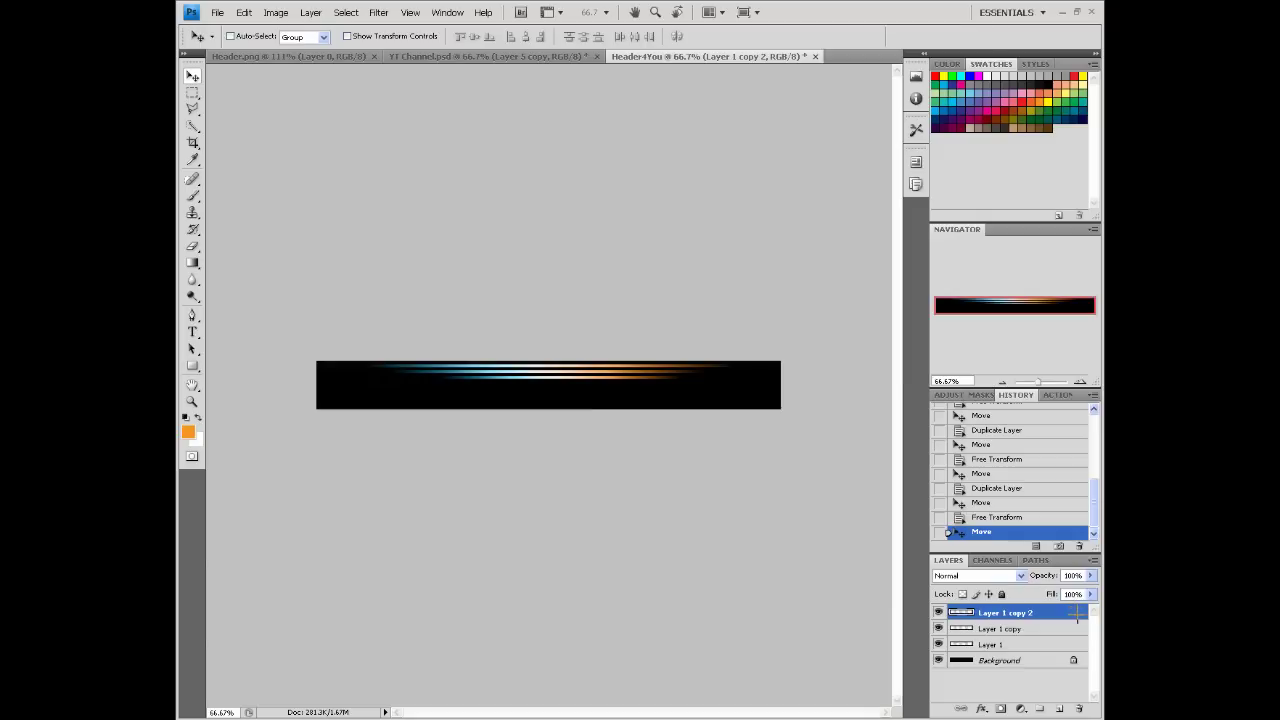
Merge the three streak layers, rename the result Lines, and duplicate it.
{"action": "left_click", "coordinate": [1005, 643], "text": "shift"}
{"action": "key", "text": "Down"}
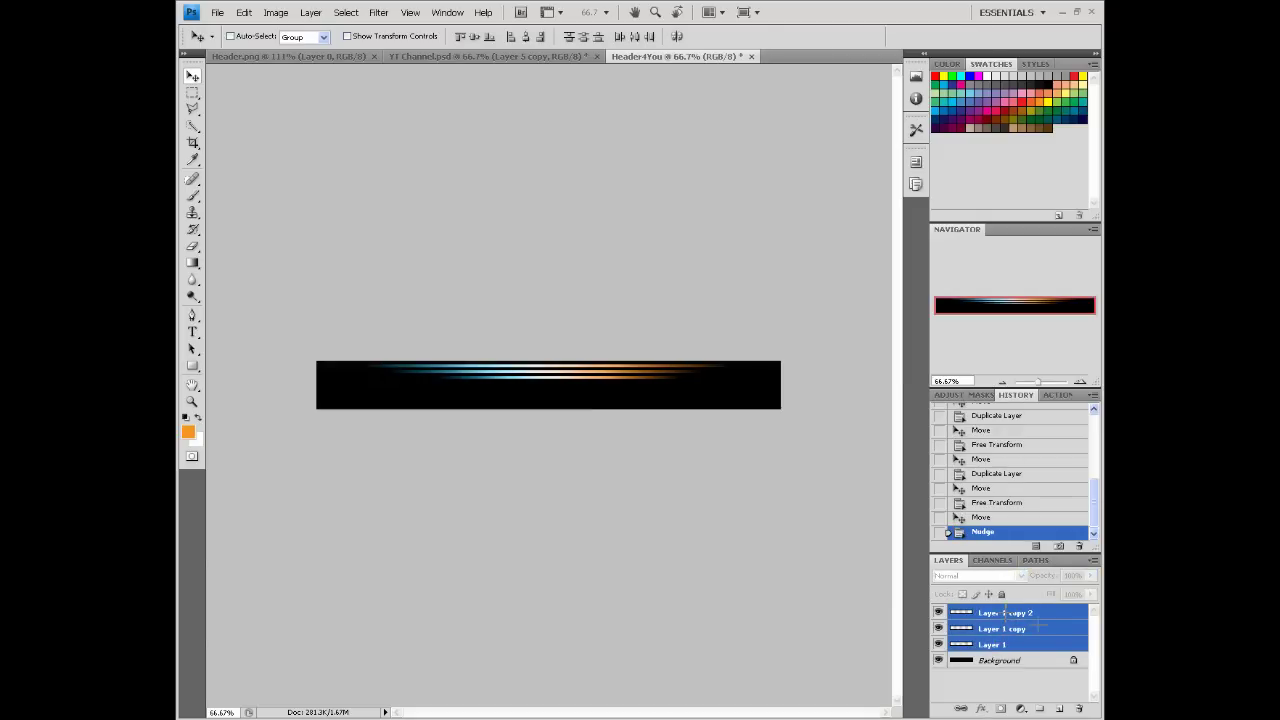
{"action": "right_click", "coordinate": [1037, 622]}
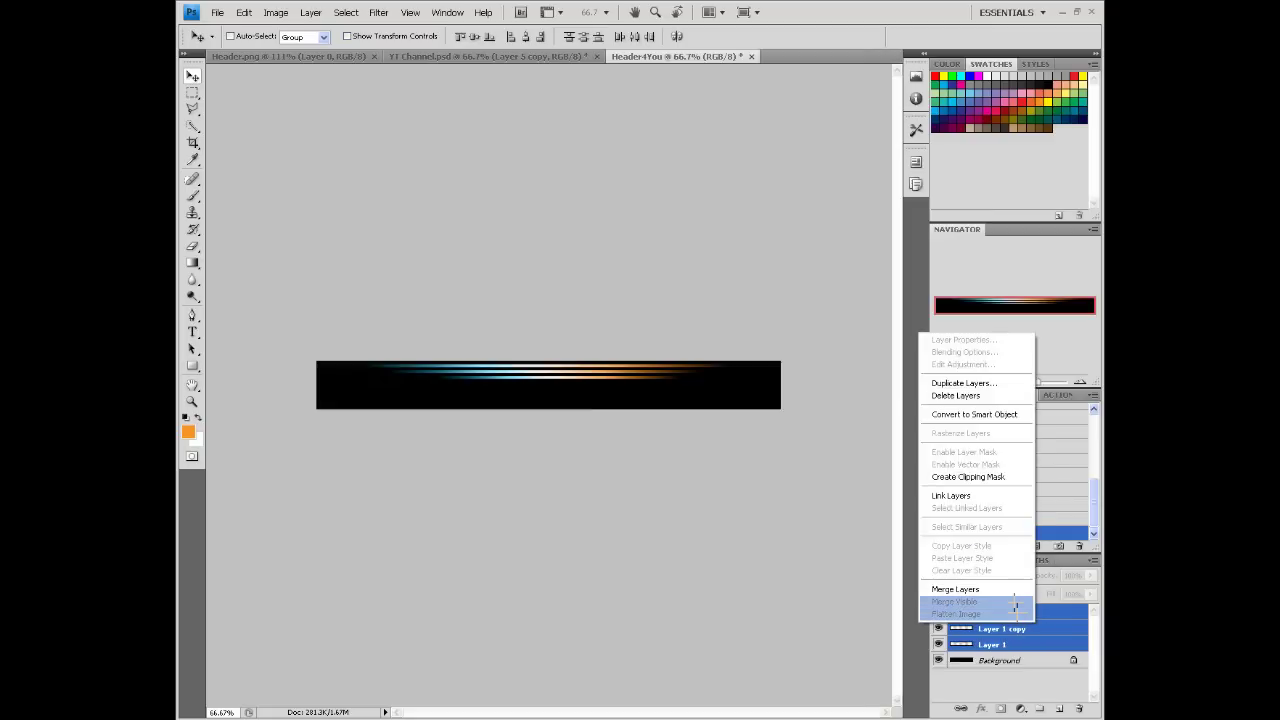
{"action": "left_click", "coordinate": [985, 586]}
{"action": "double_click", "coordinate": [1013, 606]}
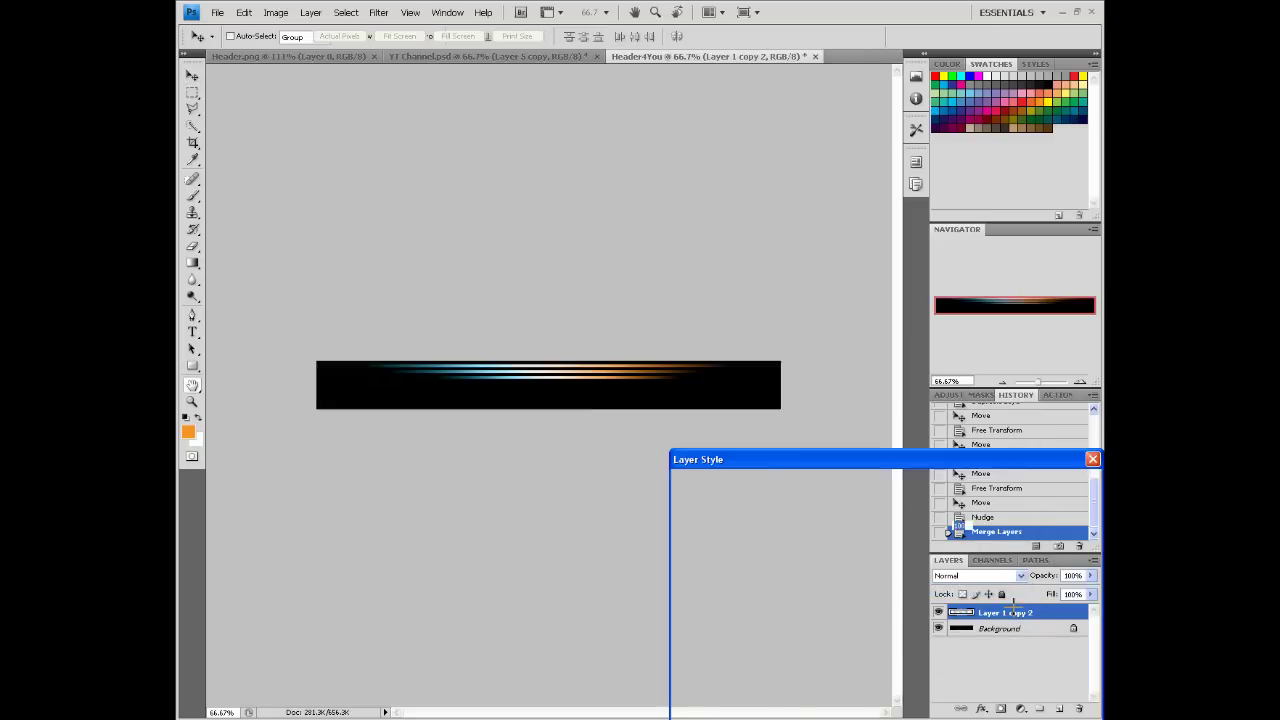
{"action": "key", "text": "Escape"}
{"action": "double_click", "coordinate": [991, 613]}
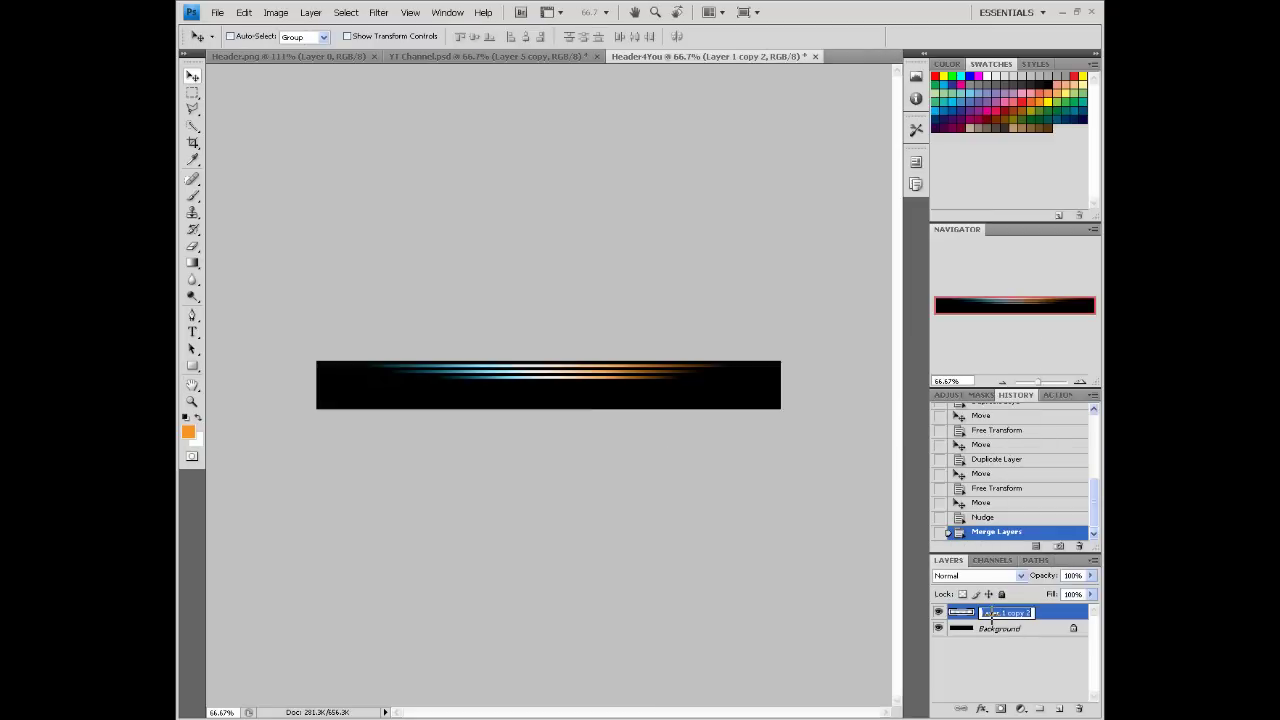
{"action": "type", "text": "Lines"}
{"action": "key", "text": "Return"}
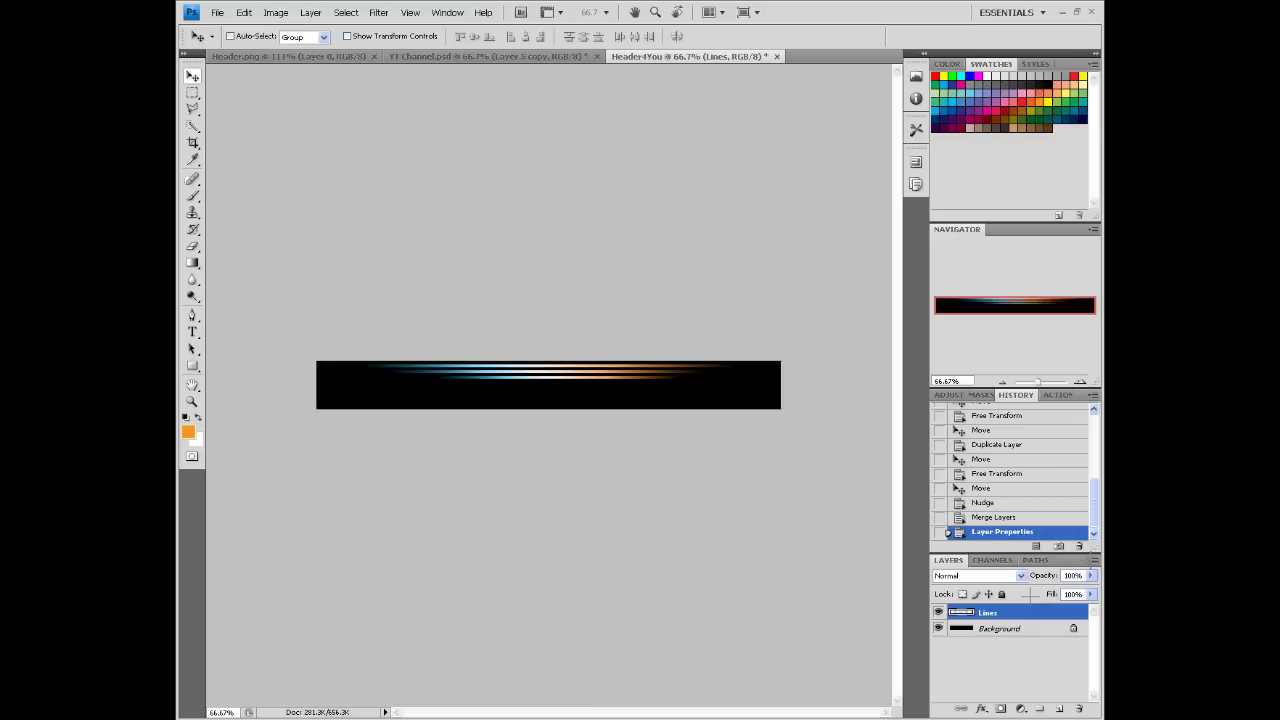
{"action": "left_click_drag", "start_coordinate": [1054, 612], "coordinate": [1060, 706]}
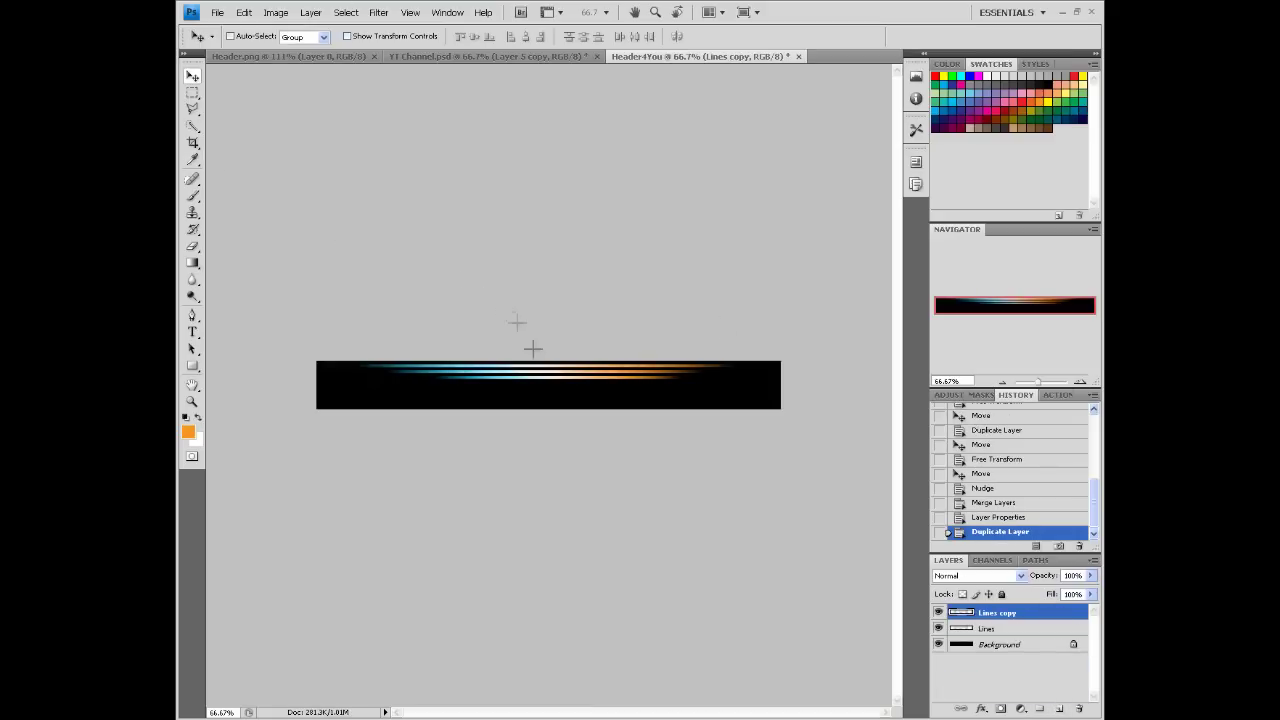
Move the Lines copy below the originals, rotate it 180°, flip it horizontally and widen it.
{"action": "left_click_drag", "start_coordinate": [533, 360], "coordinate": [539, 385]}
{"action": "key", "text": "ctrl+t"}
{"action": "left_click_drag", "start_coordinate": [546, 323], "coordinate": [550, 445]}
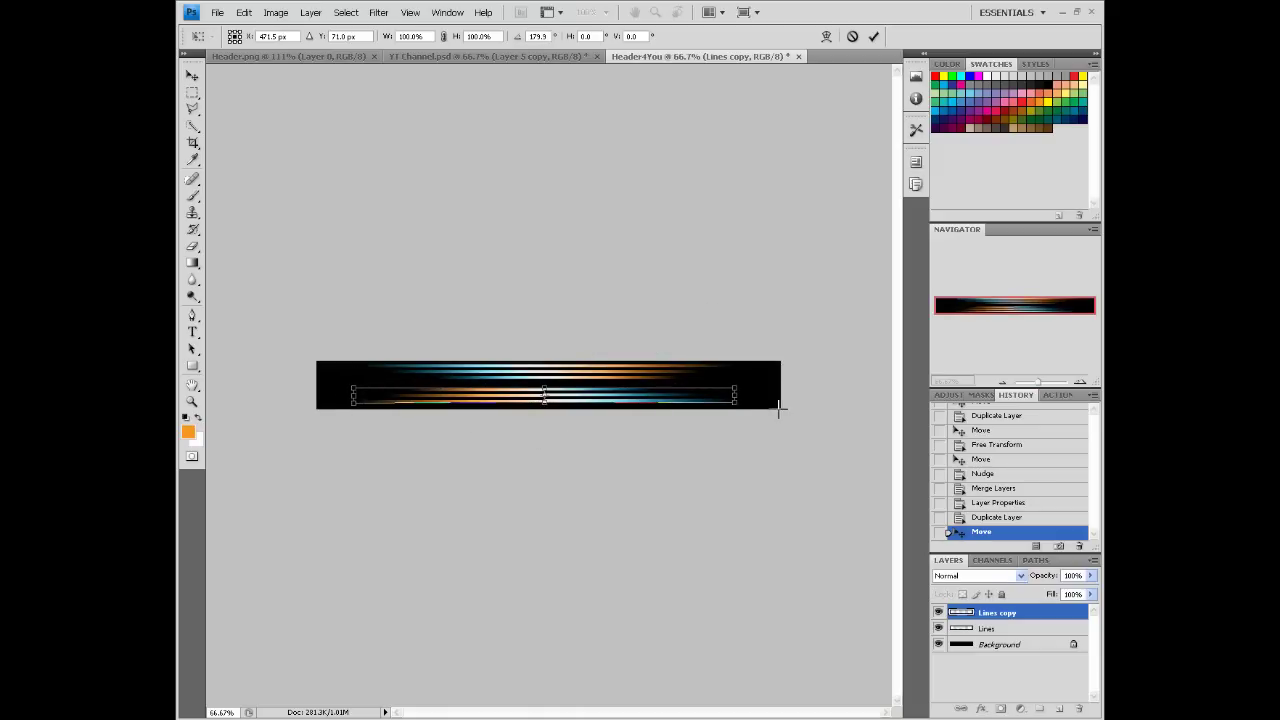
{"action": "key", "text": "Return"}
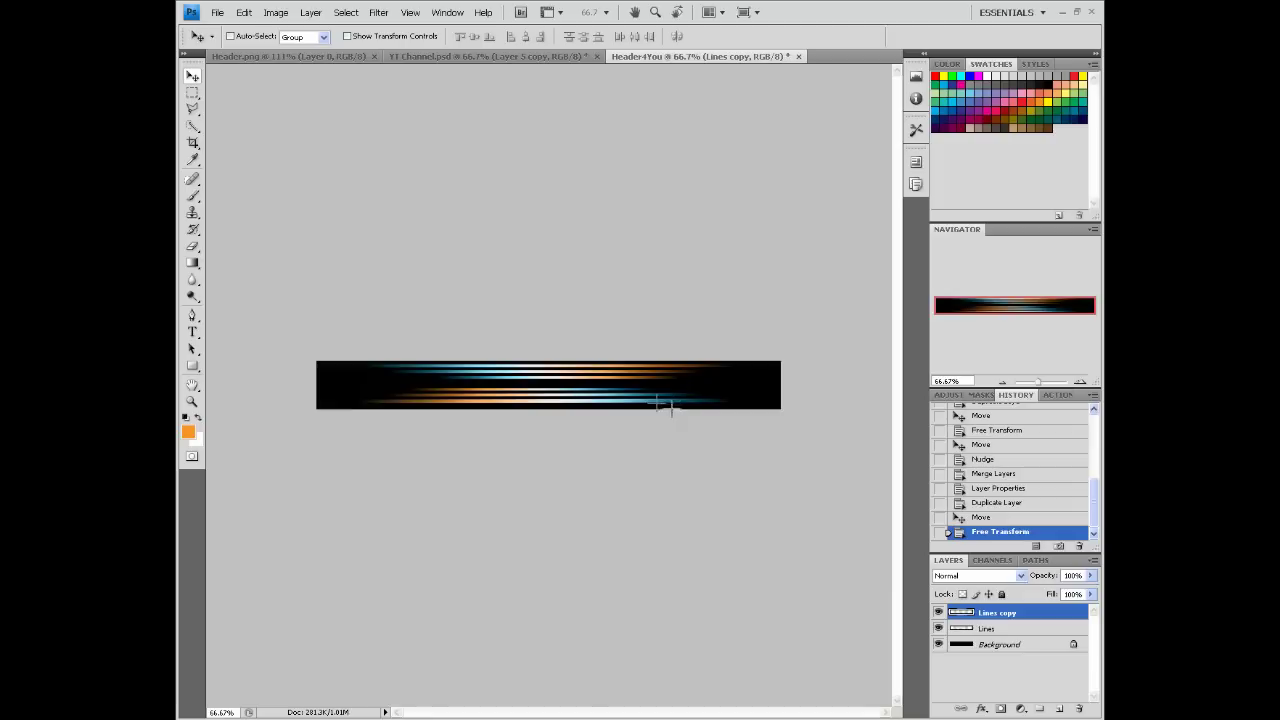
{"action": "key", "text": "ctrl+t"}
{"action": "mouse_move", "coordinate": [736, 395]}
{"action": "left_mouse_down"}
{"action": "mouse_move", "coordinate": [480, 381]}
{"action": "mouse_move", "coordinate": [349, 391]}
{"action": "mouse_move", "coordinate": [746, 399]}
{"action": "mouse_move", "coordinate": [721, 398]}
{"action": "left_mouse_up"}
{"action": "mouse_move", "coordinate": [480, 394]}
{"action": "left_mouse_down"}
{"action": "mouse_move", "coordinate": [343, 391]}
{"action": "mouse_move", "coordinate": [354, 396]}
{"action": "left_mouse_up"}
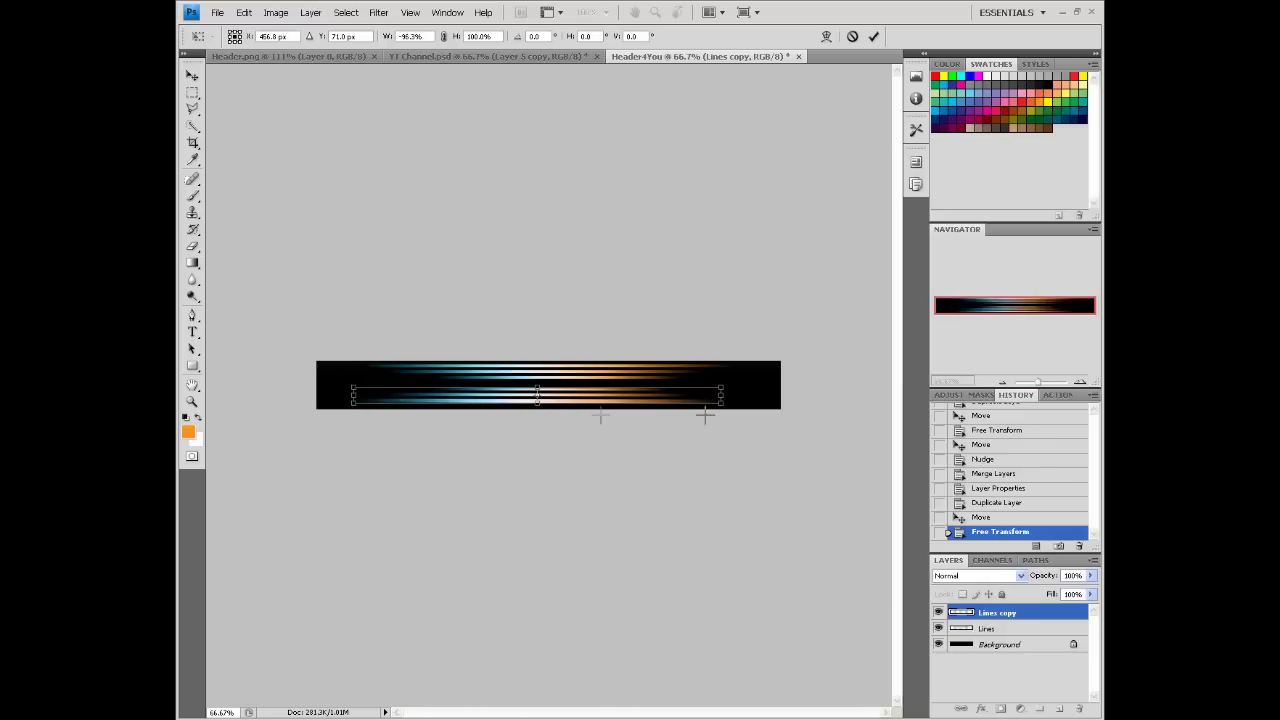
{"action": "left_click_drag", "start_coordinate": [720, 397], "coordinate": [734, 397]}
{"action": "key", "text": "Return"}
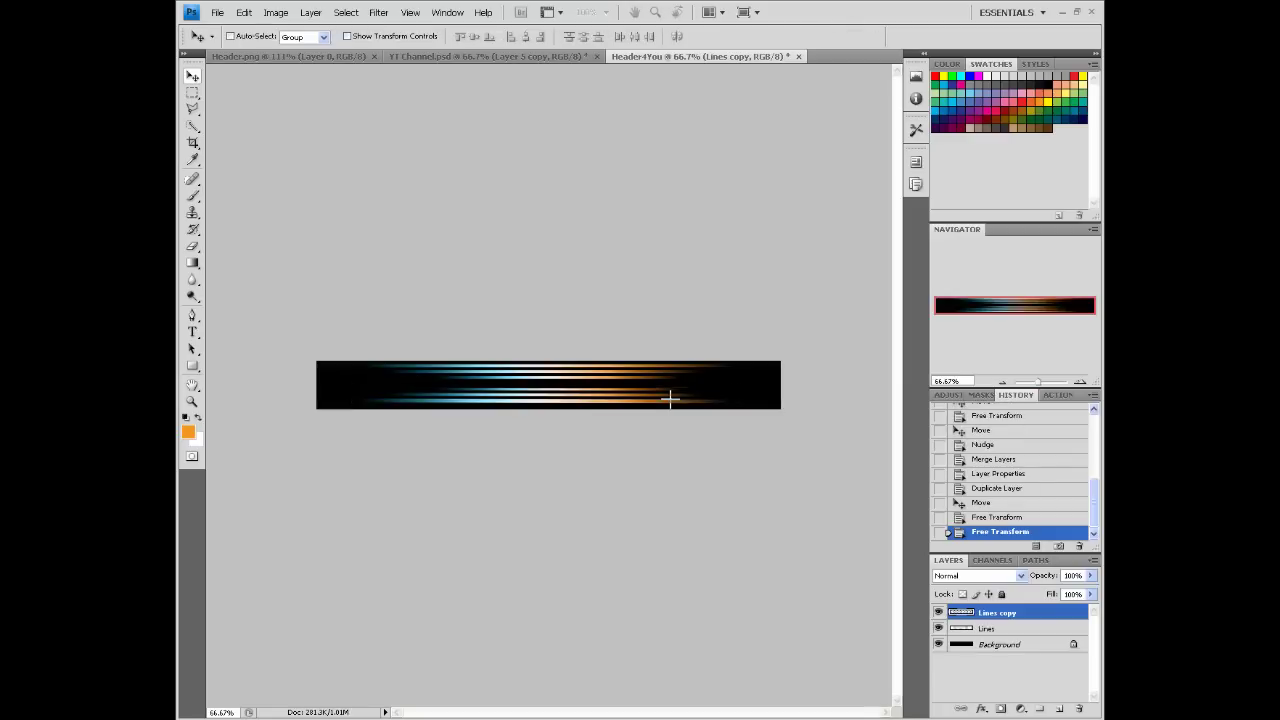
Squash the lower lines to about 72% height and the upper lines to about 70%.
{"action": "key", "text": "Down"}
{"action": "key", "text": "Down"}
{"action": "key", "text": "Down"}
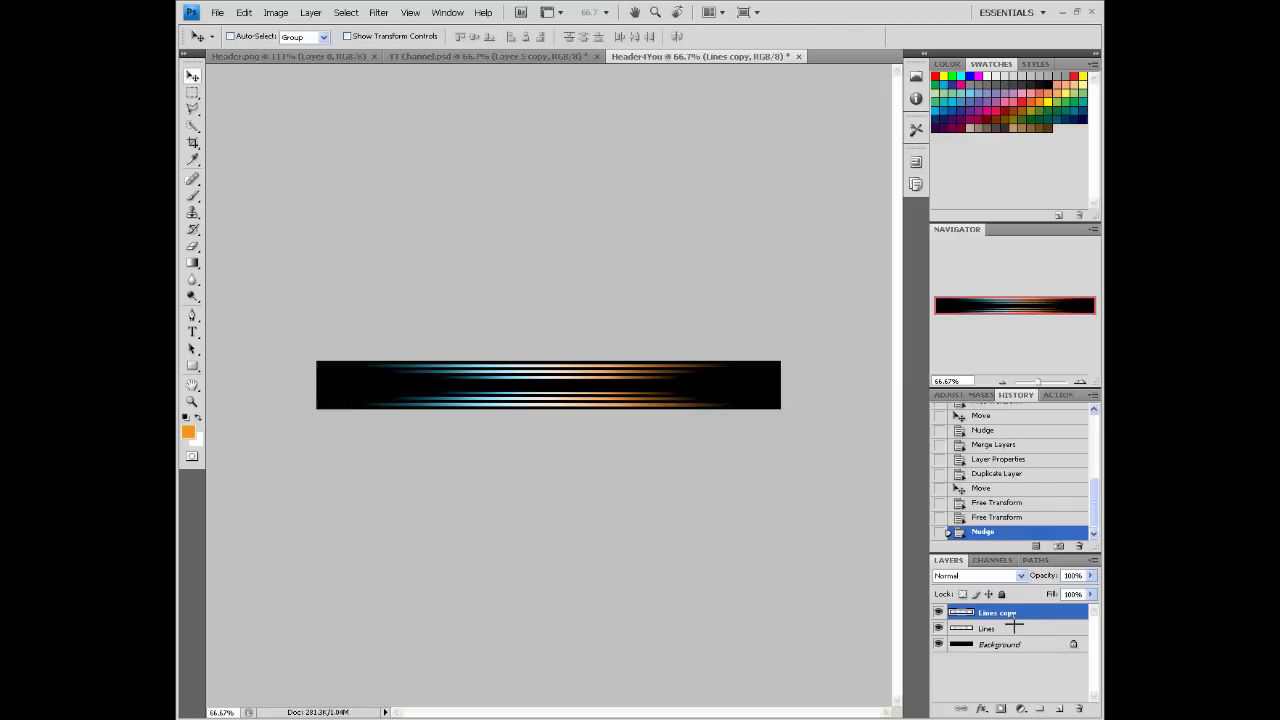
{"action": "key", "text": "ctrl+t"}
{"action": "left_click_drag", "start_coordinate": [548, 392], "coordinate": [548, 397]}
{"action": "key", "text": "Return"}
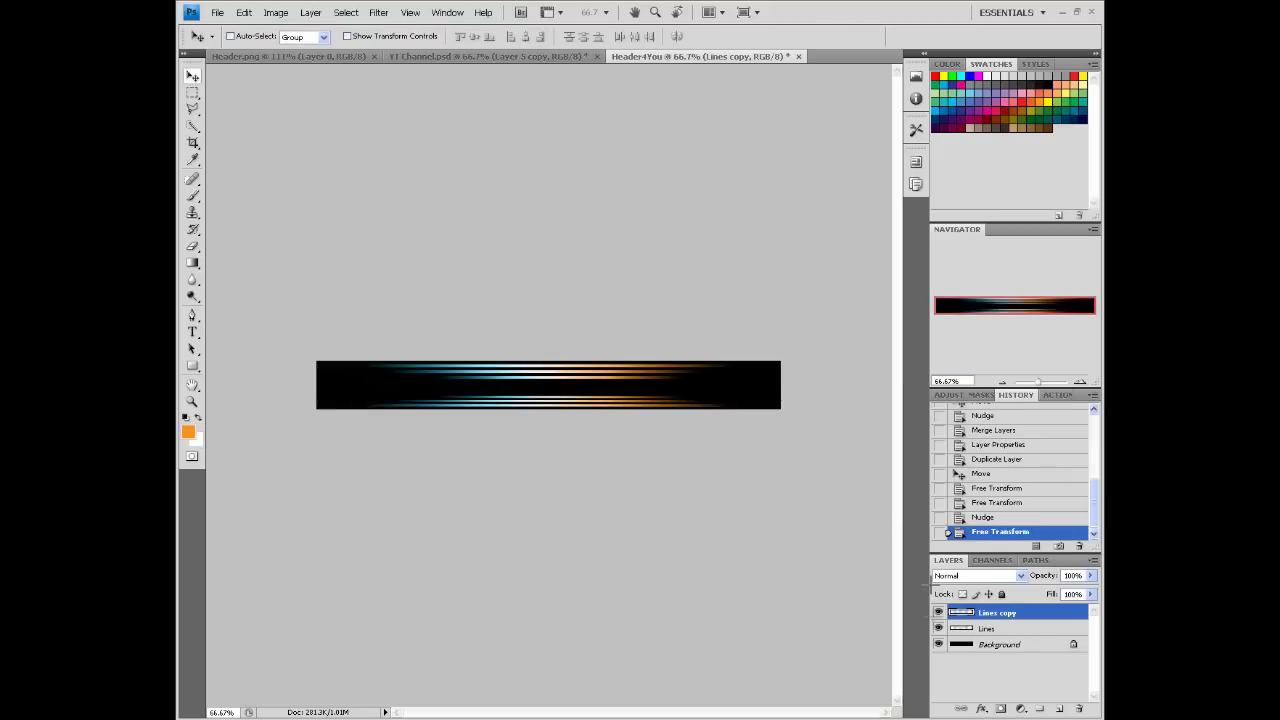
{"action": "left_click", "coordinate": [960, 628]}
{"action": "key", "text": "ctrl+t"}
{"action": "left_click_drag", "start_coordinate": [553, 378], "coordinate": [551, 374]}
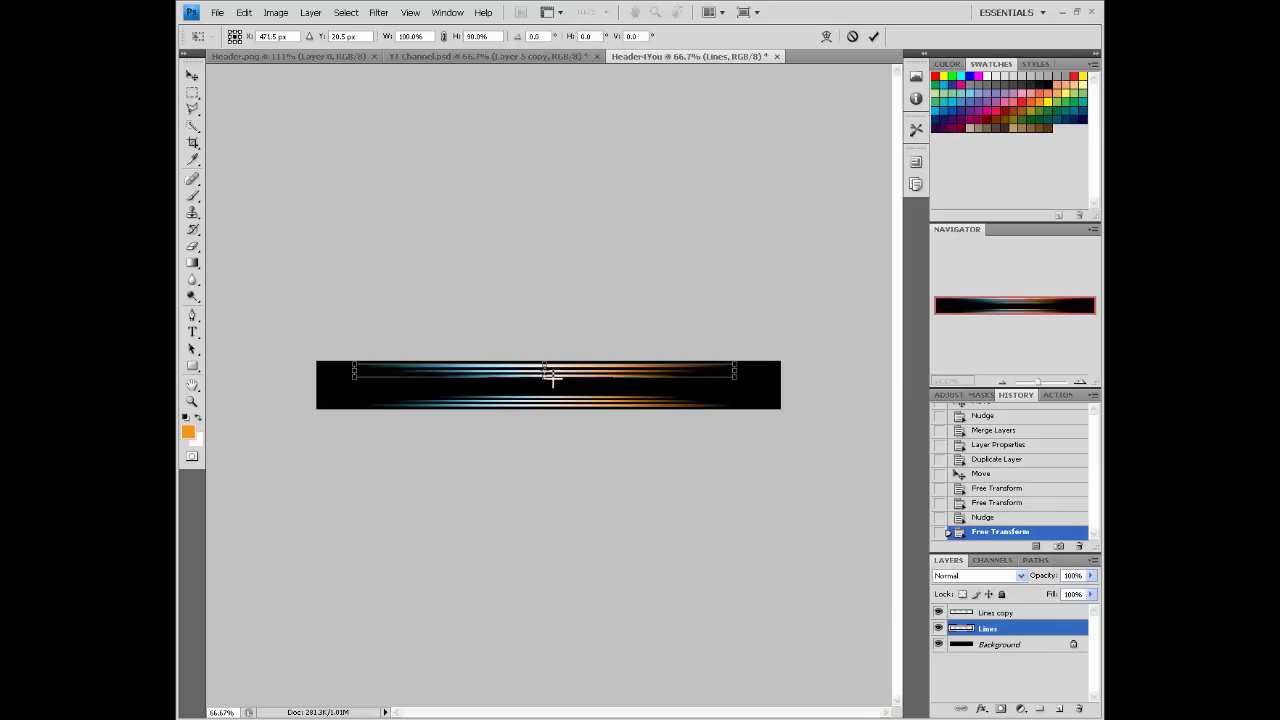
{"action": "key", "text": "Return"}
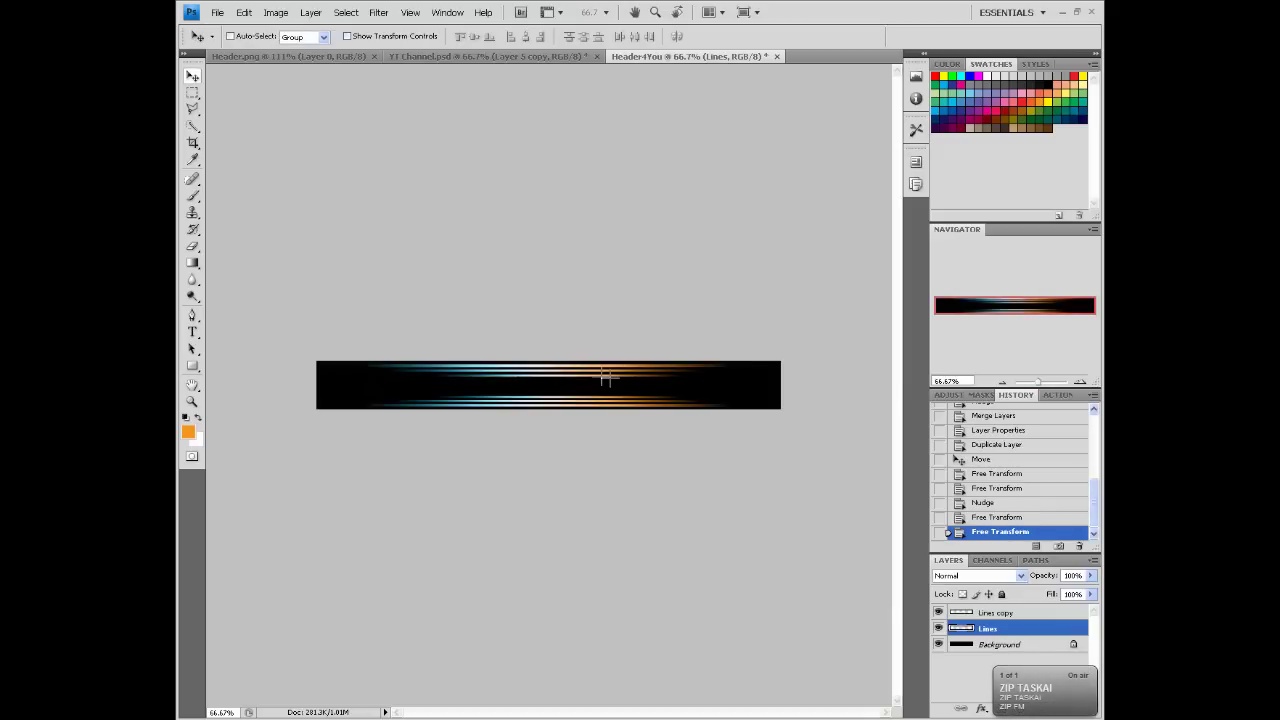
{"action": "key", "text": "ctrl+t"}
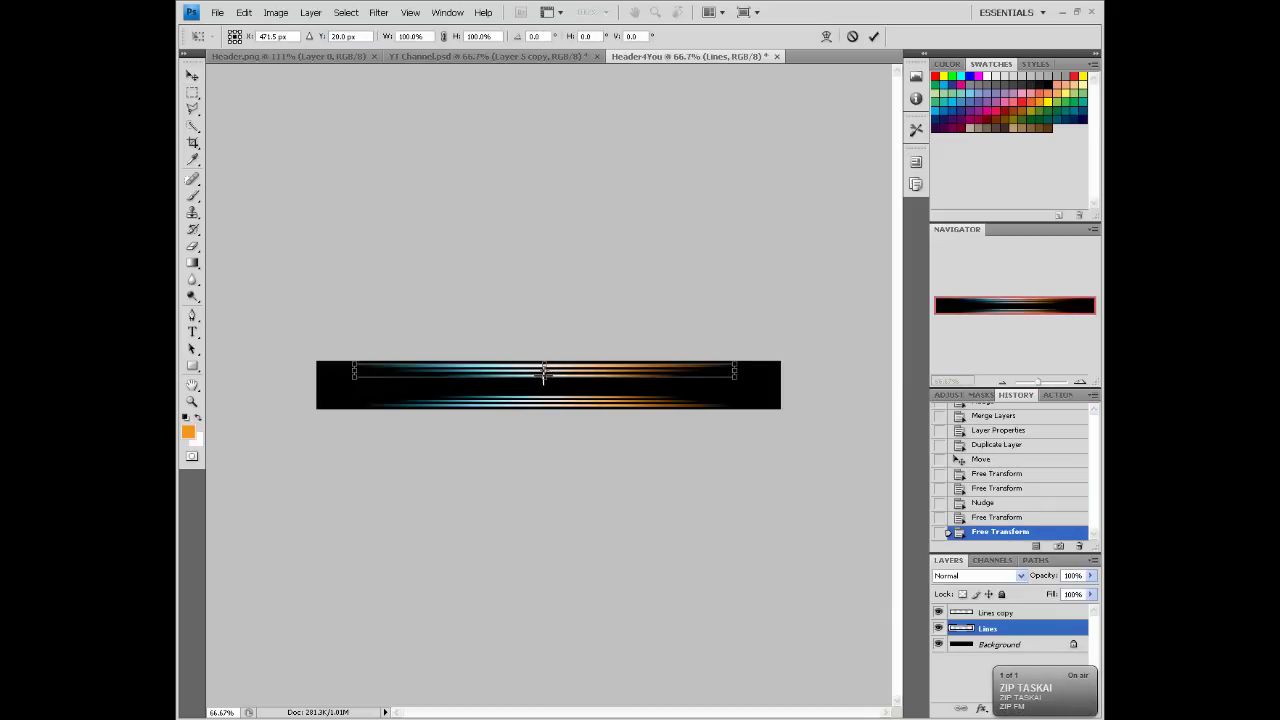
{"action": "left_click_drag", "start_coordinate": [543, 377], "coordinate": [544, 373]}
{"action": "key", "text": "Return"}
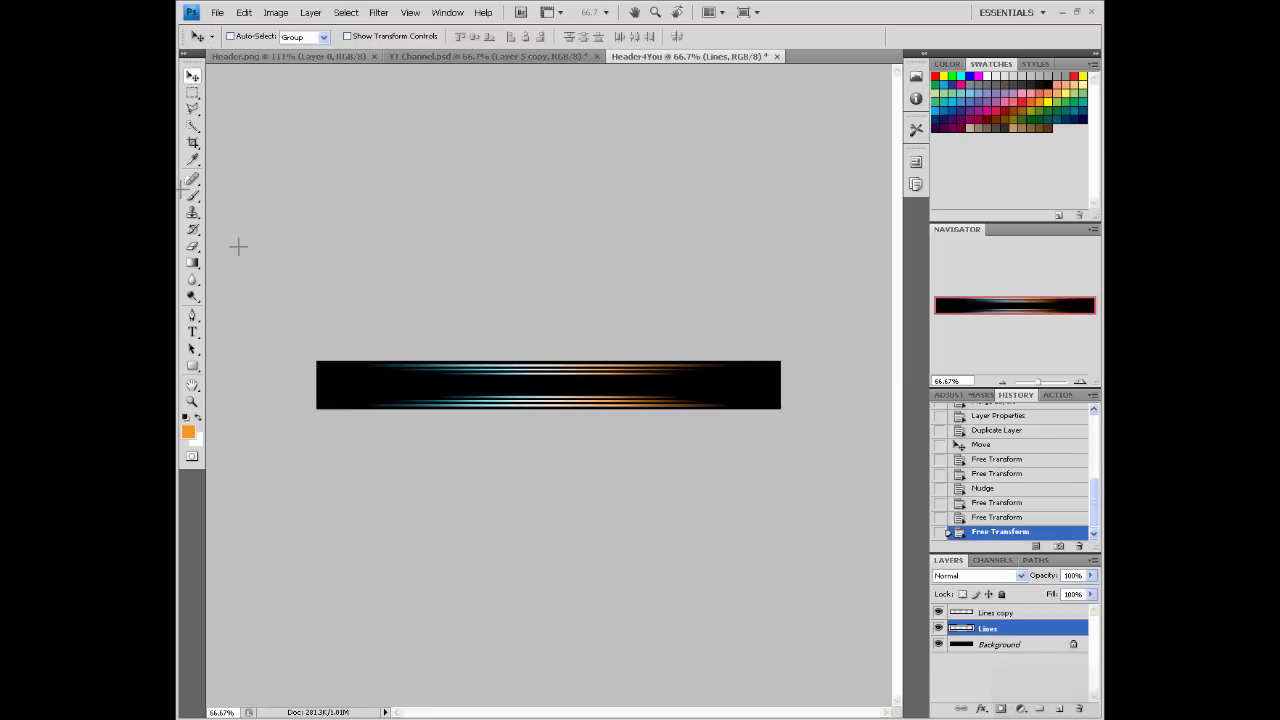
Merge the upper and lower line layers into one named Lines, then zoom to the banner's left end.
{"action": "left_click", "coordinate": [1000, 612], "text": "shift"}
{"action": "right_click", "coordinate": [1010, 610]}
{"action": "left_click", "coordinate": [1000, 575]}
{"action": "double_click", "coordinate": [1011, 614]}
{"action": "type", "text": "Lines"}
{"action": "key", "text": "Return"}
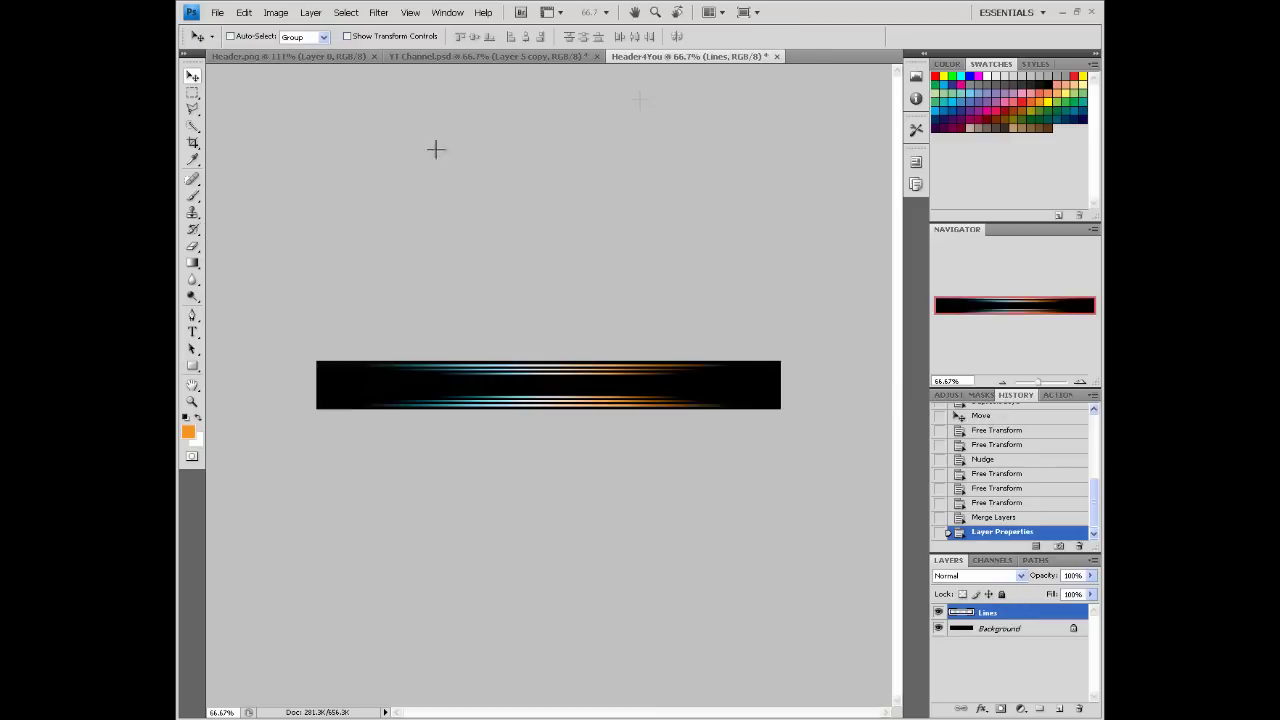
{"action": "left_click_drag", "start_coordinate": [1037, 381], "coordinate": [1042, 381]}
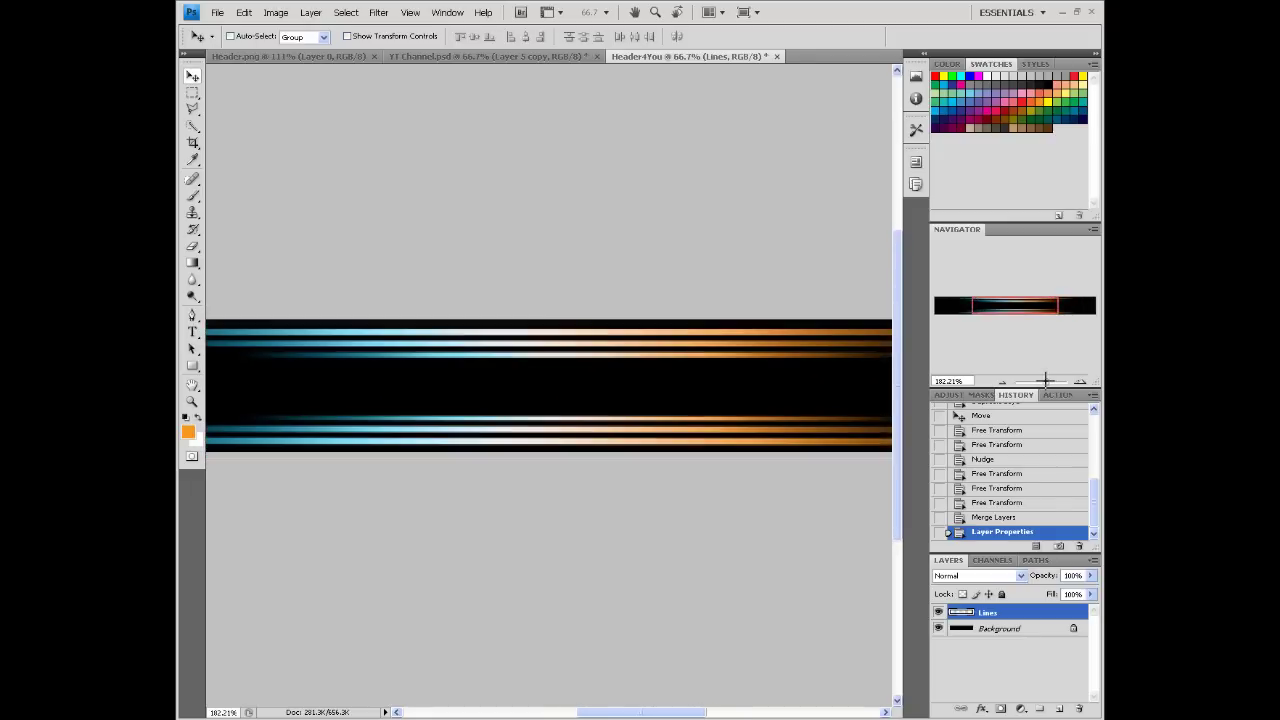
{"action": "left_click_drag", "start_coordinate": [1038, 304], "coordinate": [1020, 301]}
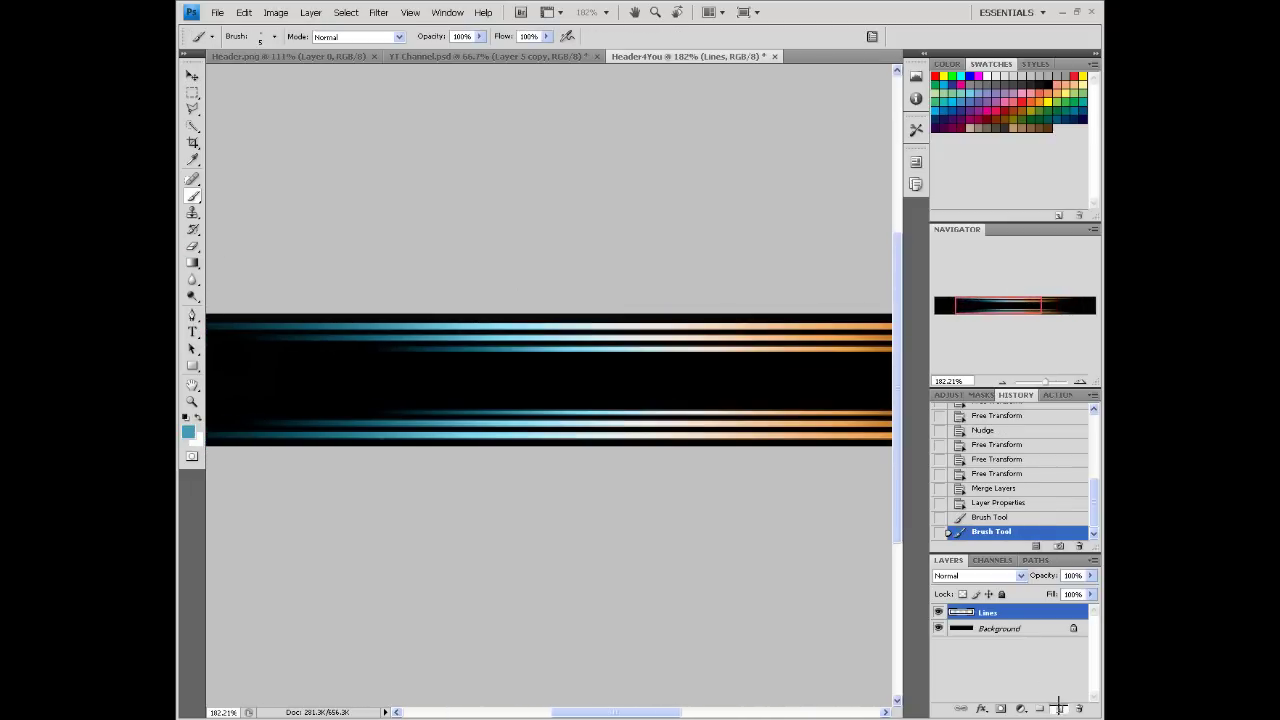
Add a new layer above Lines and name it Effects.
{"action": "left_click", "coordinate": [1058, 707]}
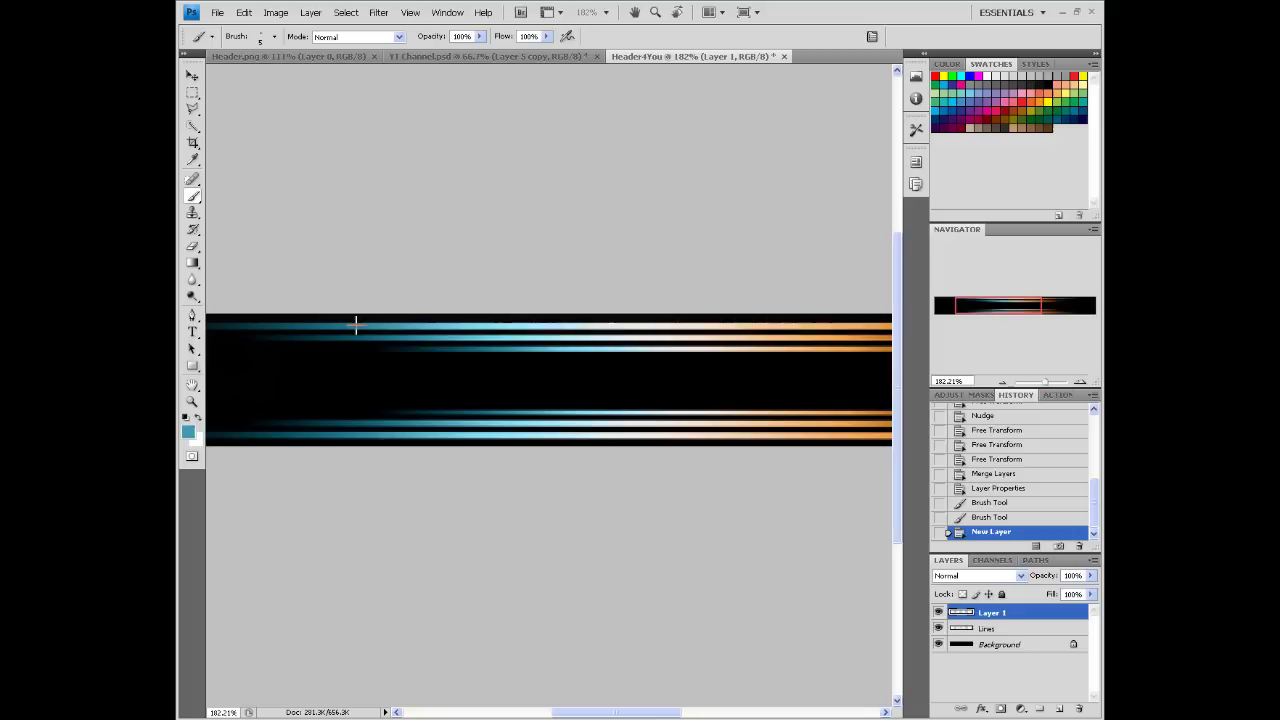
{"action": "double_click", "coordinate": [1000, 611]}
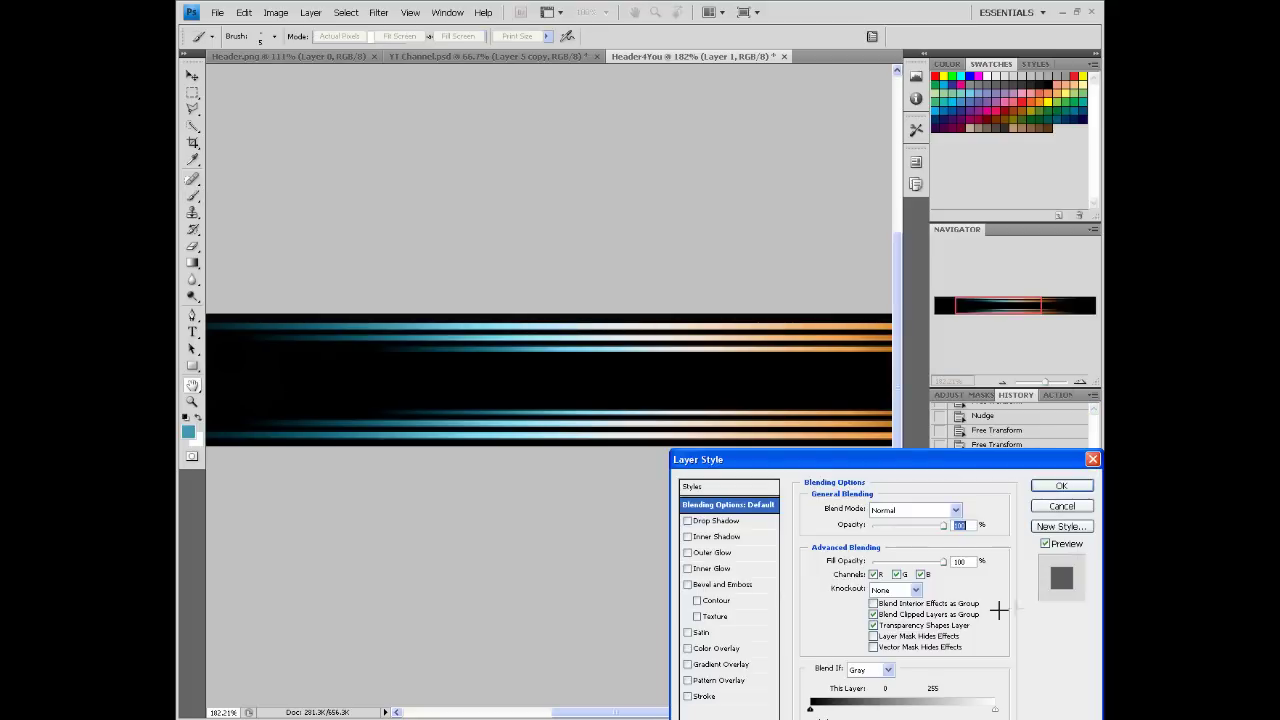
{"action": "key", "text": "Escape"}
{"action": "double_click", "coordinate": [993, 611]}
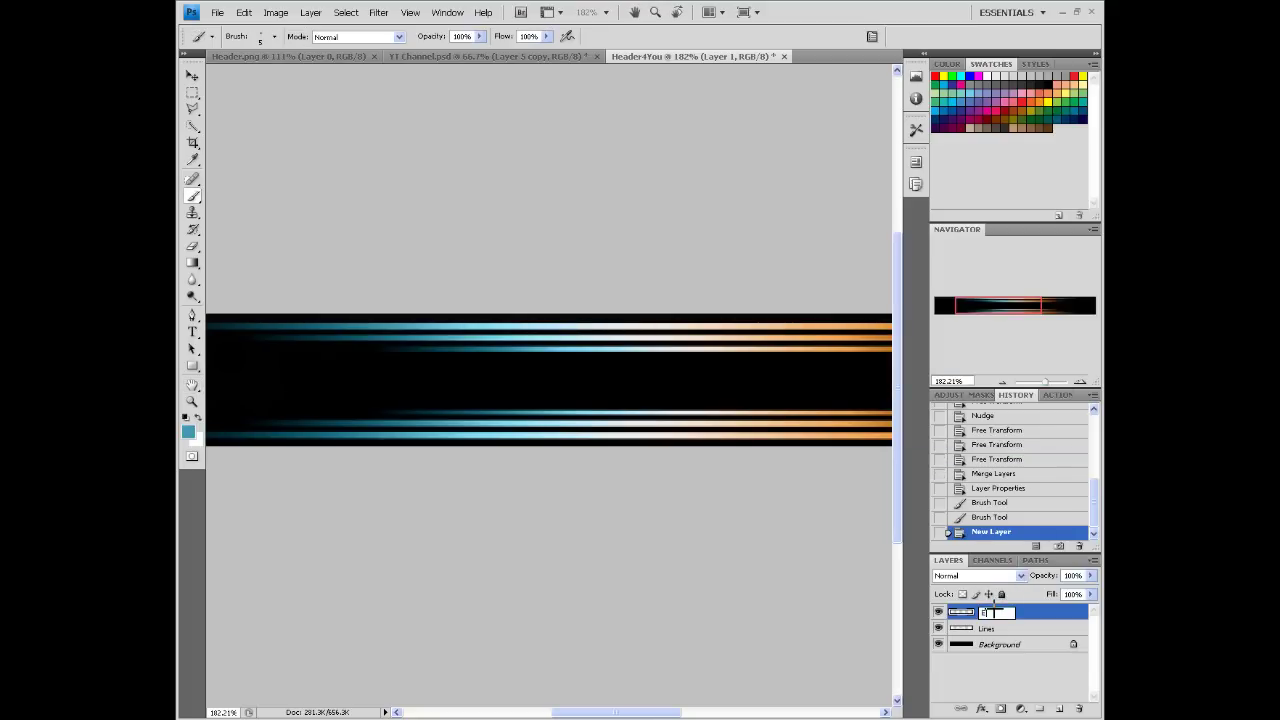
{"action": "type", "text": "Effects"}
{"action": "key", "text": "Return"}
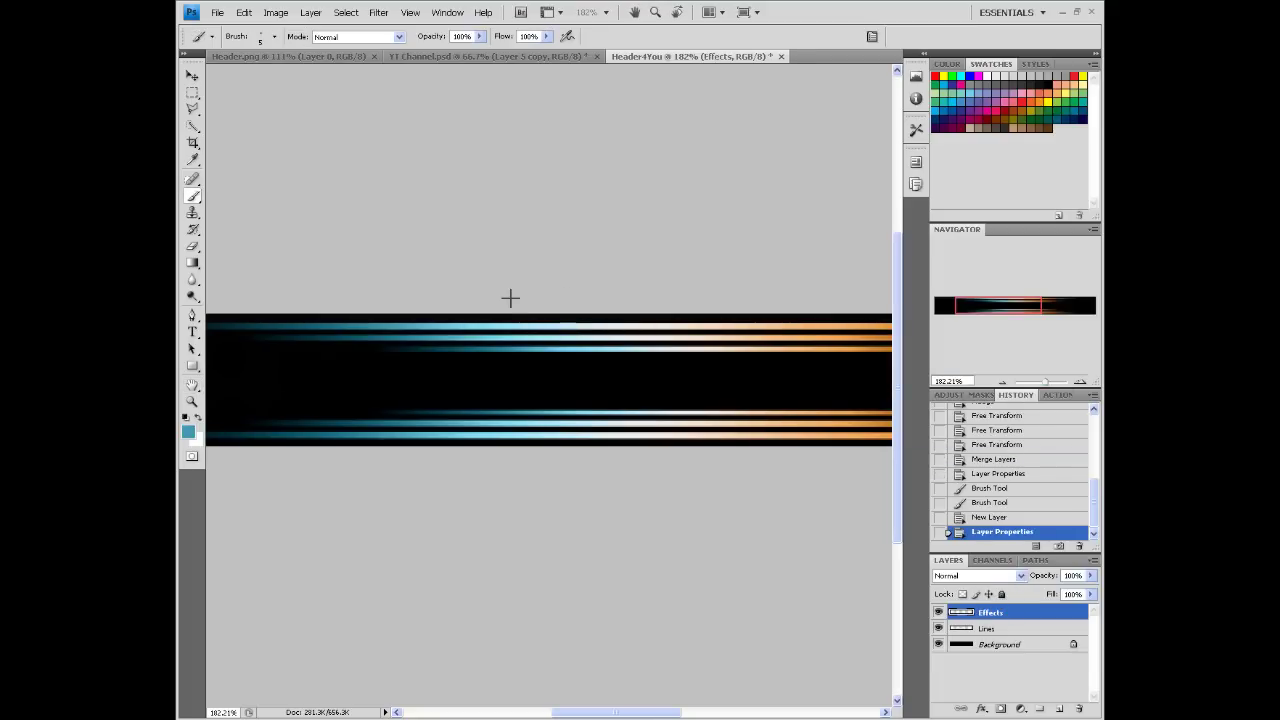
Dab dots on the upper and lower blue streaks, then bring up the Effects layer style.
{"action": "left_click", "coordinate": [379, 325]}
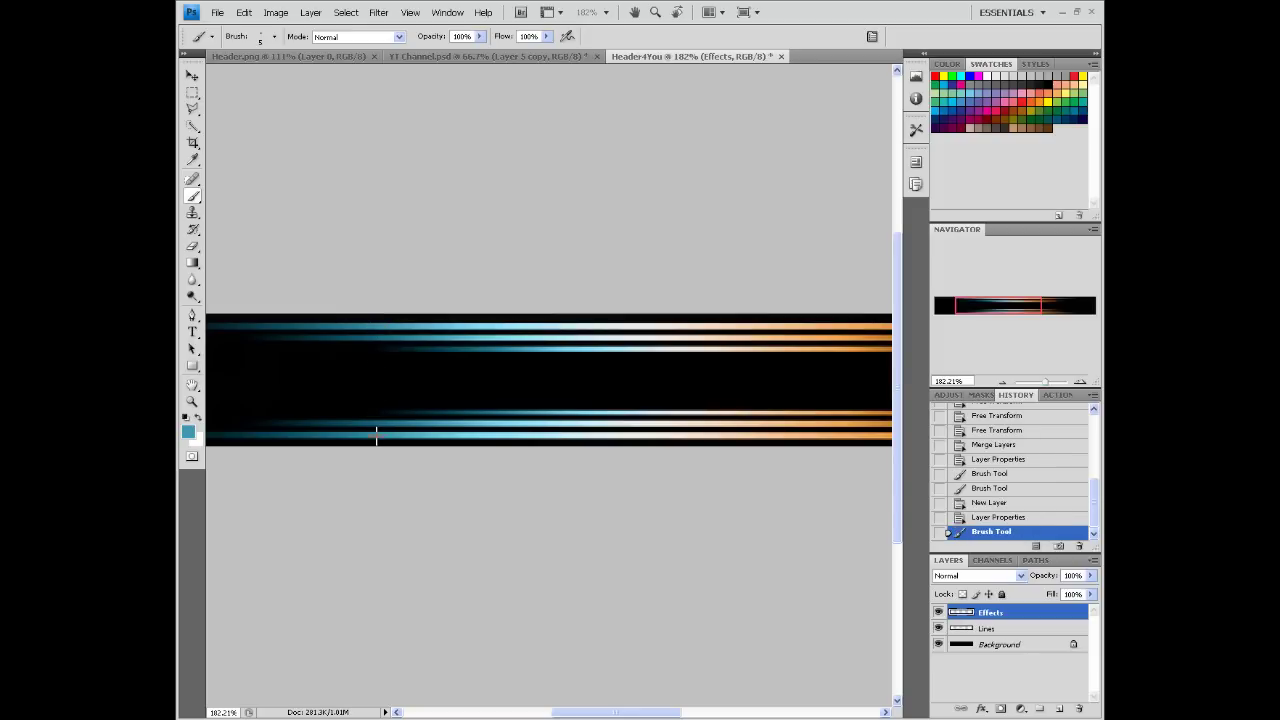
{"action": "left_click", "coordinate": [377, 434]}
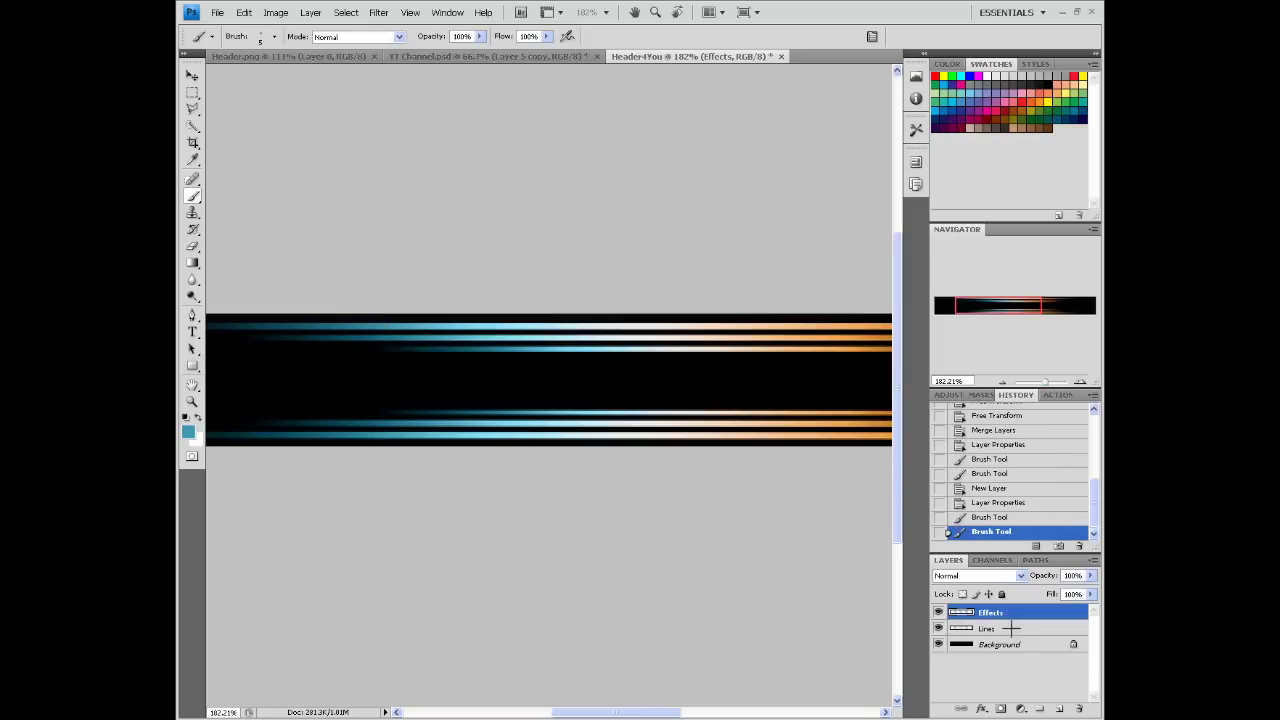
{"action": "double_click", "coordinate": [1055, 612]}
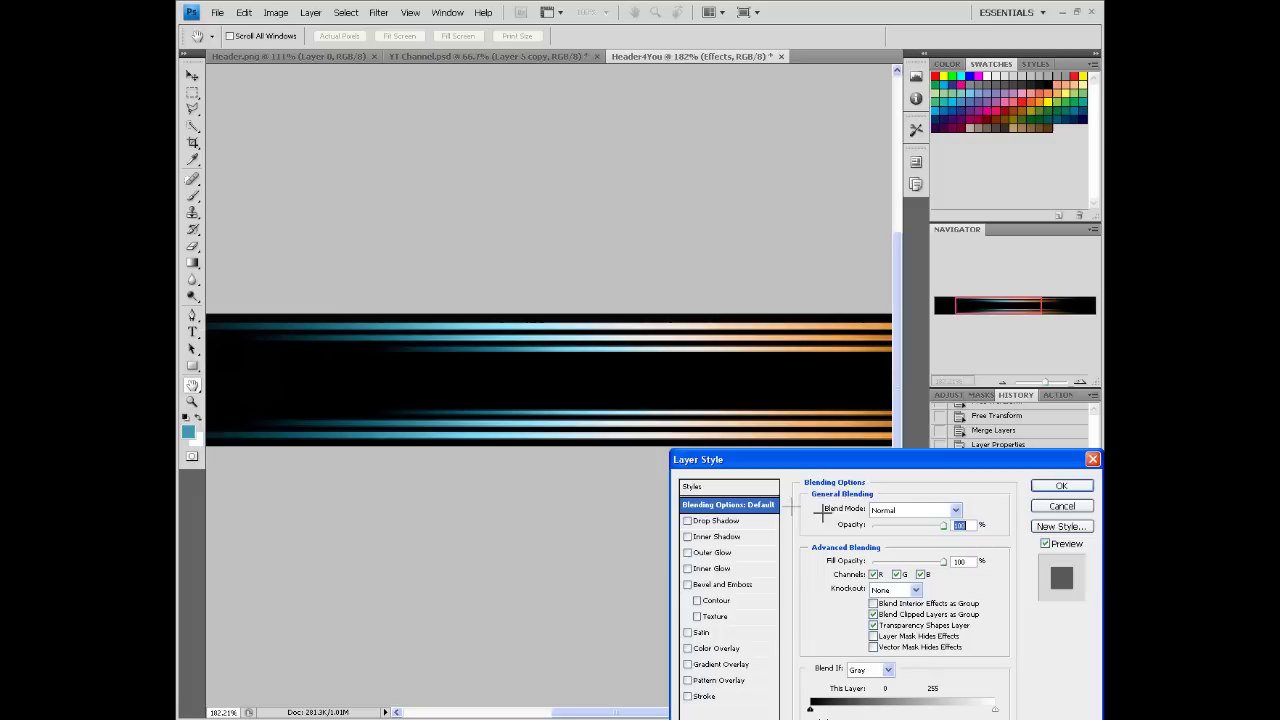
Apply an Outer Glow in teal sampled from the streaks, opacity 100, size 250, reduced spread.
{"action": "left_click", "coordinate": [687, 552]}
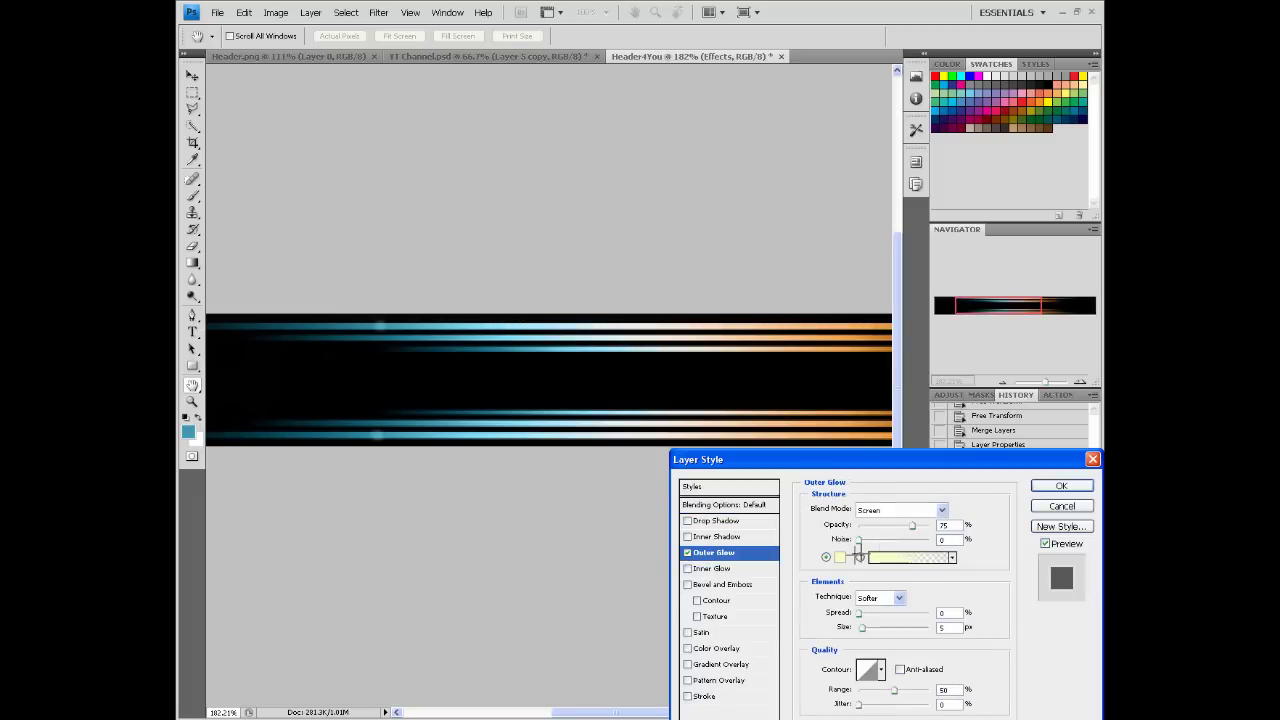
{"action": "left_click", "coordinate": [841, 558]}
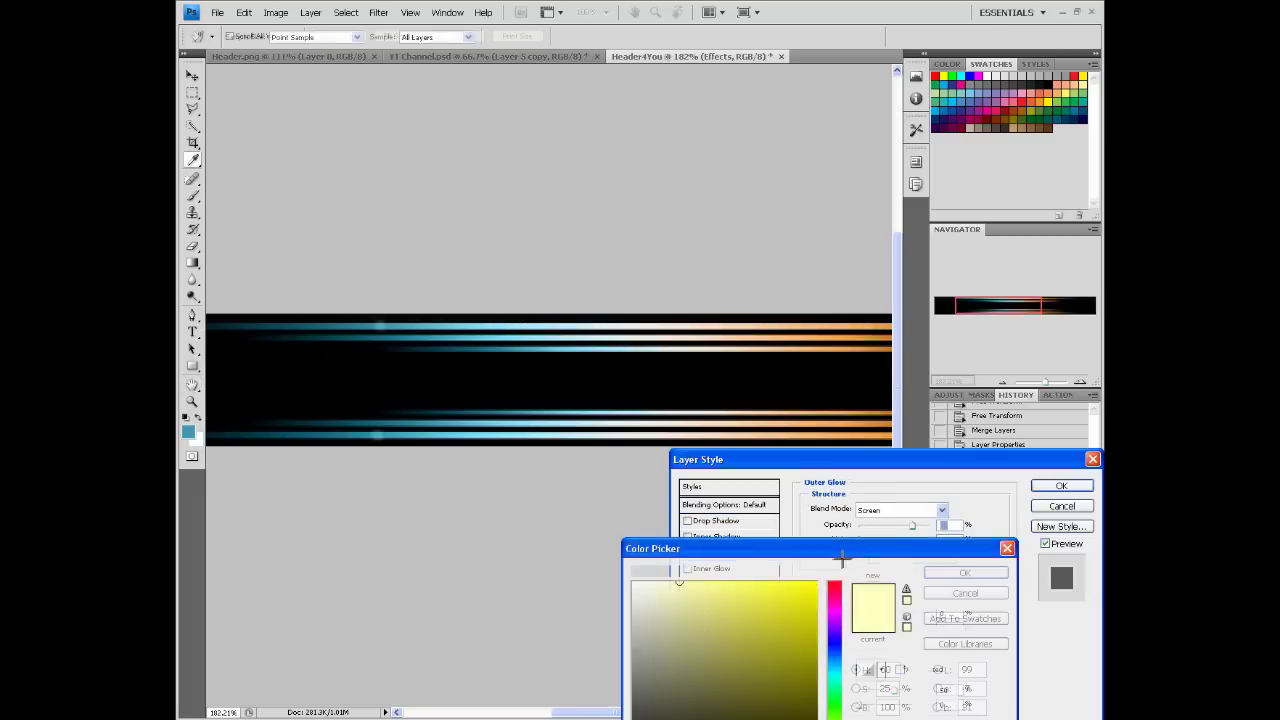
{"action": "left_click", "coordinate": [366, 326]}
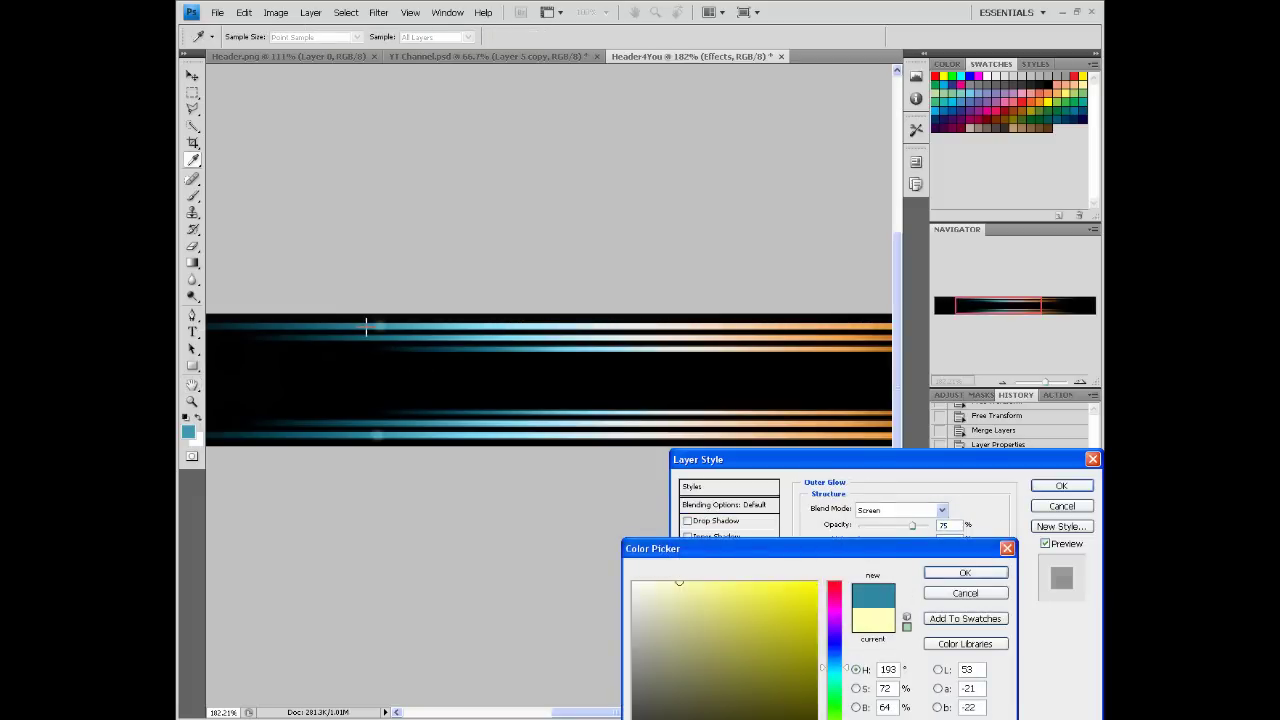
{"action": "left_click", "coordinate": [976, 570]}
{"action": "left_click_drag", "start_coordinate": [912, 524], "coordinate": [932, 524]}
{"action": "left_click", "coordinate": [945, 613]}
{"action": "type", "text": "20"}
{"action": "left_click_drag", "start_coordinate": [867, 627], "coordinate": [957, 645]}
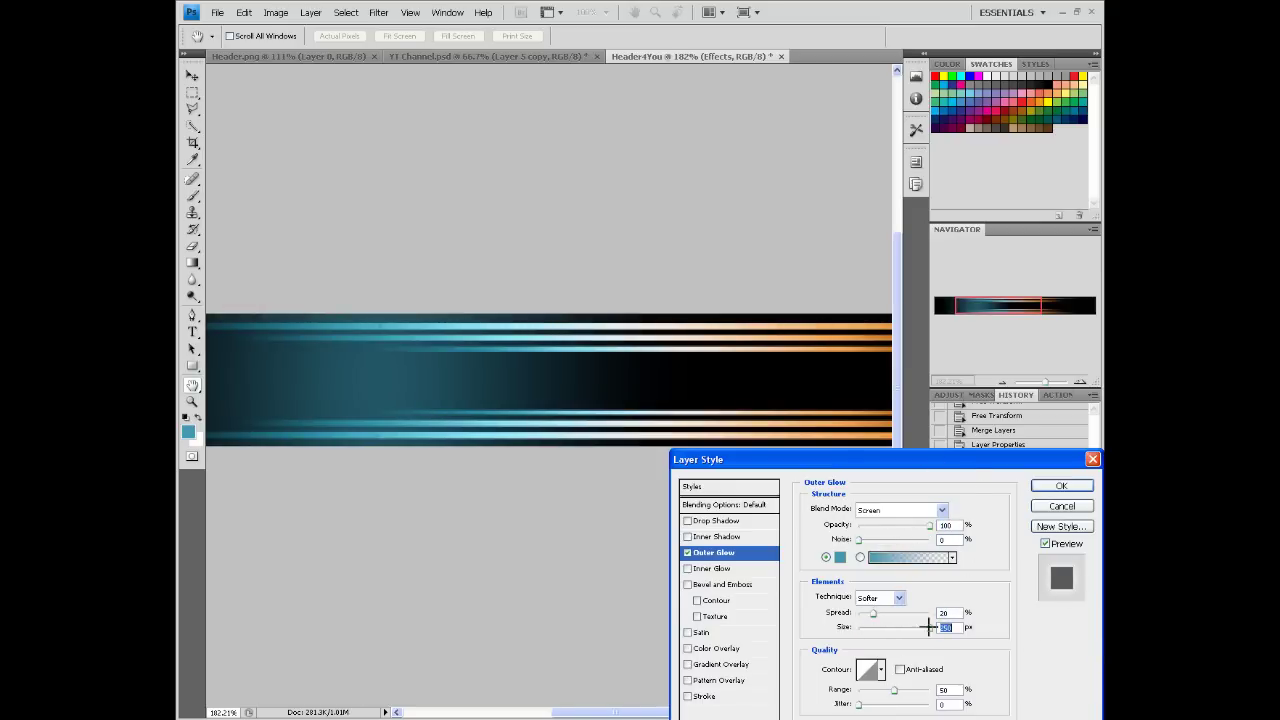
{"action": "left_click_drag", "start_coordinate": [877, 615], "coordinate": [869, 614]}
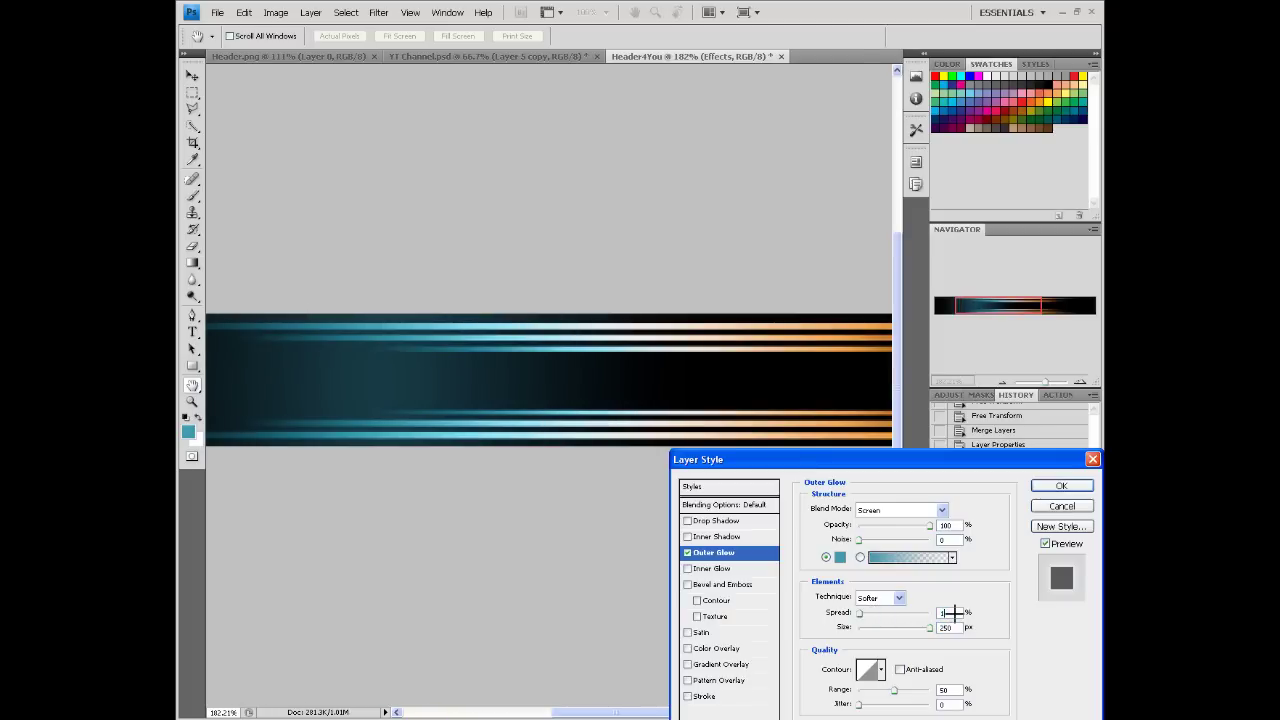
{"action": "left_click", "coordinate": [1061, 486]}
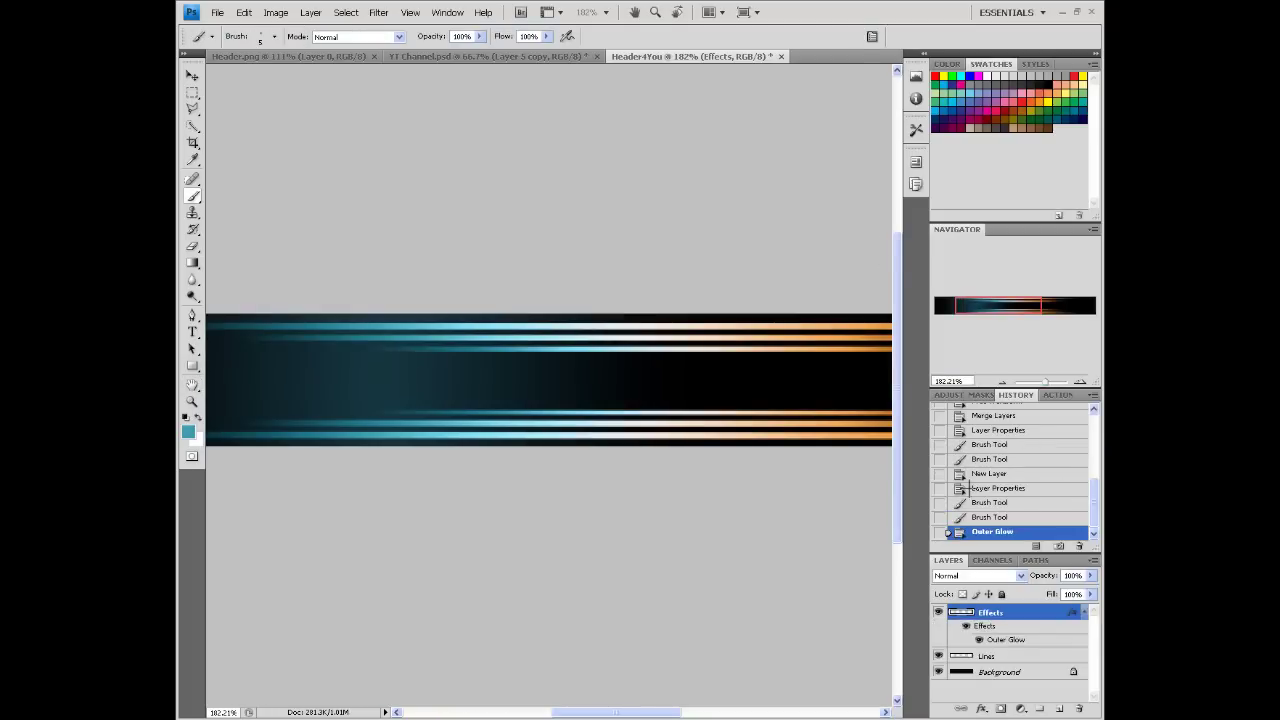
Add a new layer above Effects named Effects 2.
{"action": "left_click", "coordinate": [1082, 612]}
{"action": "left_click", "coordinate": [1059, 707]}
{"action": "double_click", "coordinate": [993, 612]}
{"action": "type", "text": "Effect"}
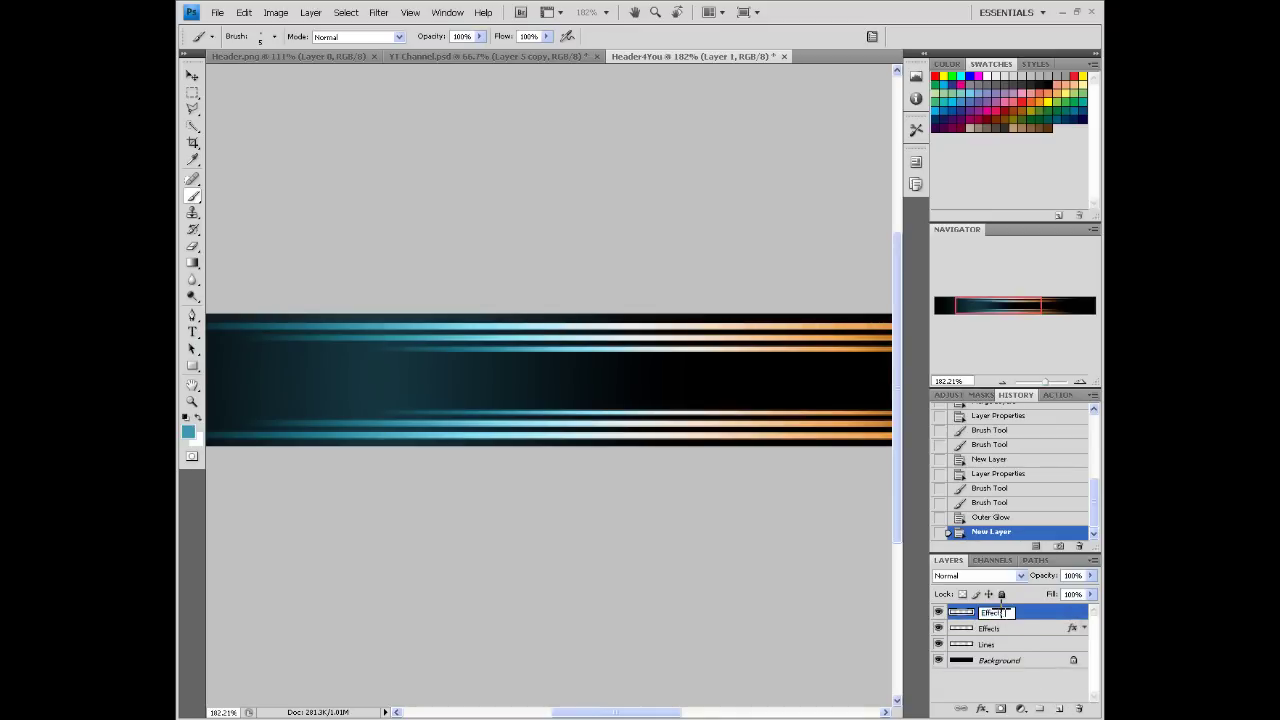
{"action": "type", "text": "s 2"}
{"action": "key", "text": "Return"}
Sample a light cyan from the streaks and brush two dots onto them.
{"action": "left_click", "coordinate": [192, 159]}
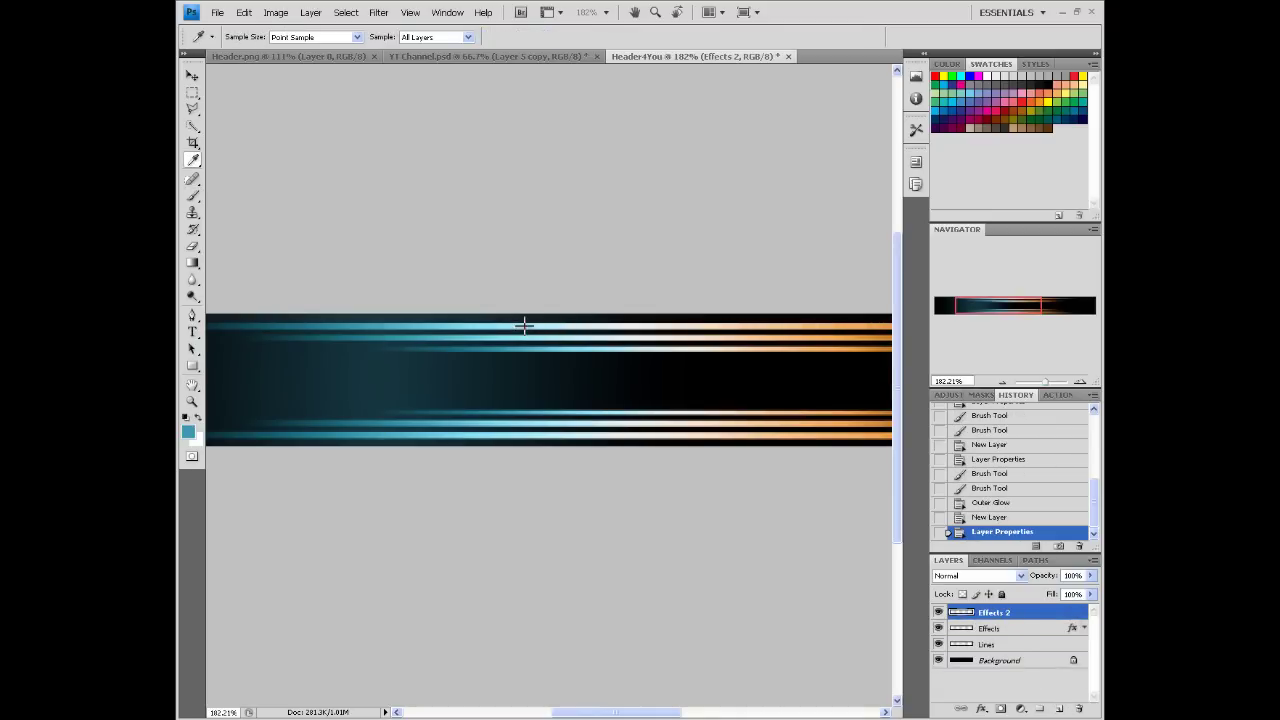
{"action": "left_click", "coordinate": [566, 325]}
{"action": "key", "text": "b"}
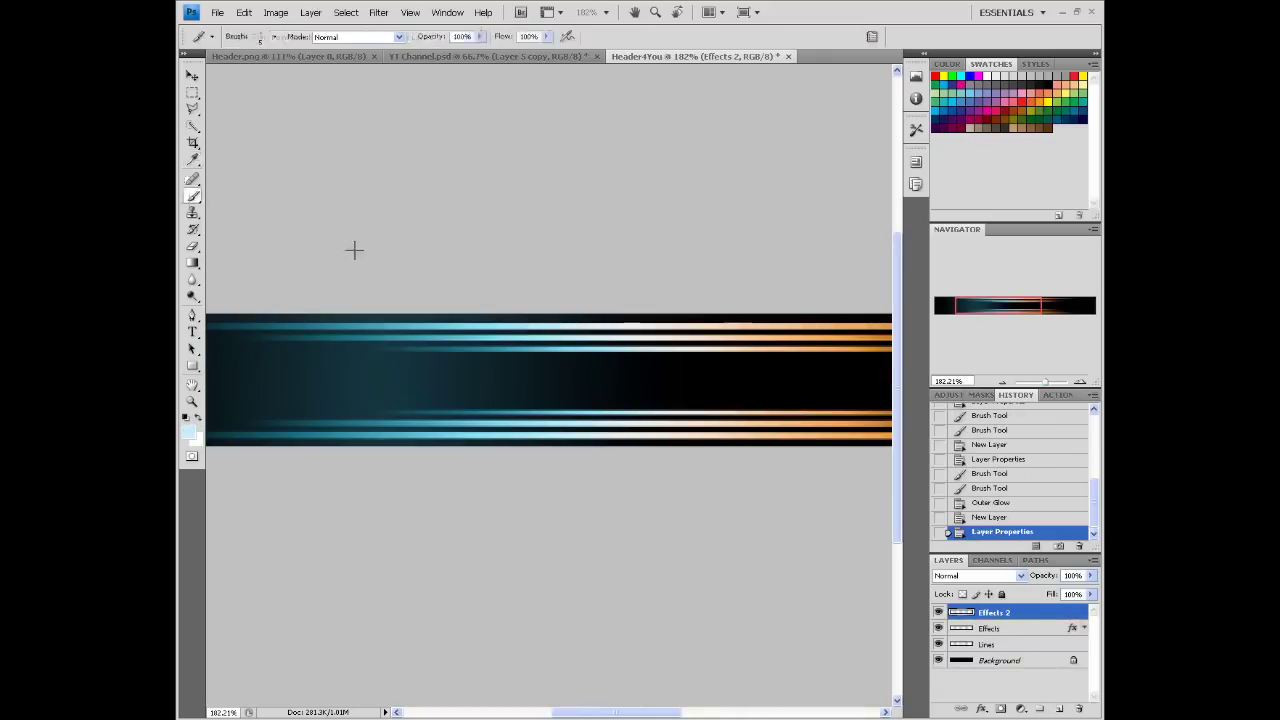
{"action": "left_click", "coordinate": [537, 326]}
{"action": "left_click_drag", "start_coordinate": [537, 431], "coordinate": [897, 445]}
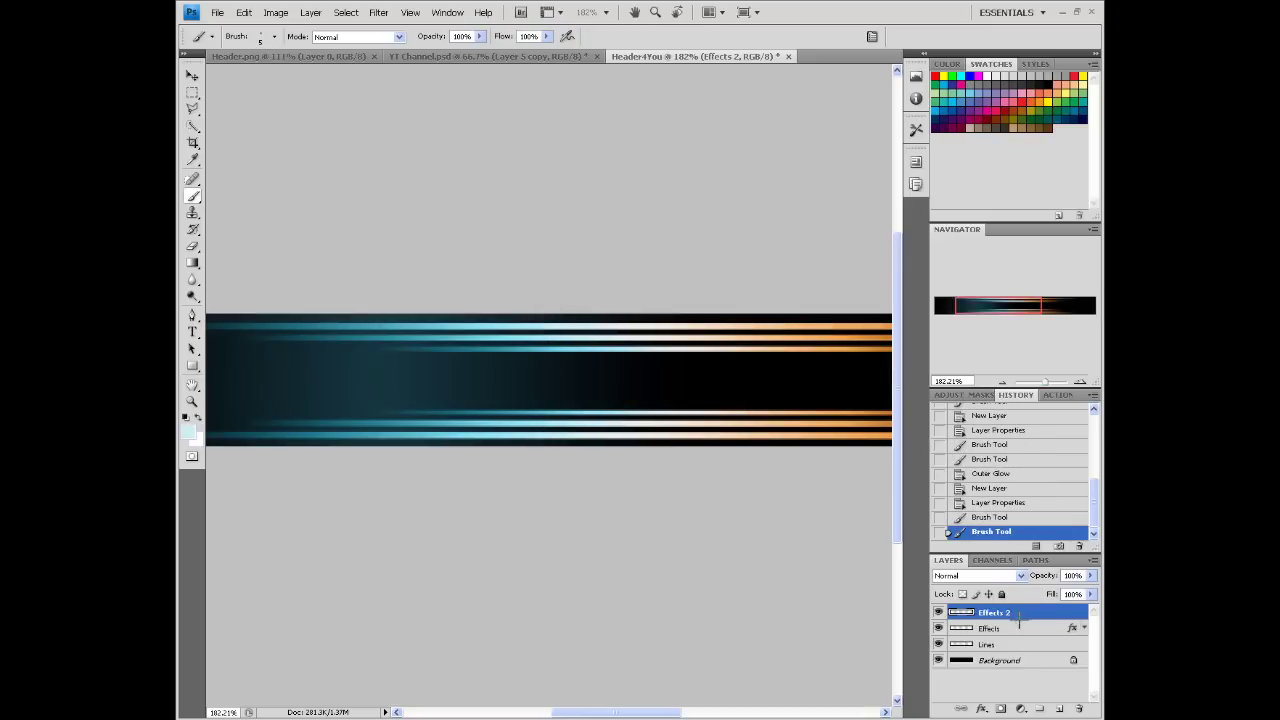
Give Effects 2 an Outer Glow in light cyan sampled from the streaks.
{"action": "double_click", "coordinate": [1019, 620]}
{"action": "left_click", "coordinate": [715, 553]}
{"action": "left_click", "coordinate": [896, 566]}
{"action": "left_click", "coordinate": [549, 436]}
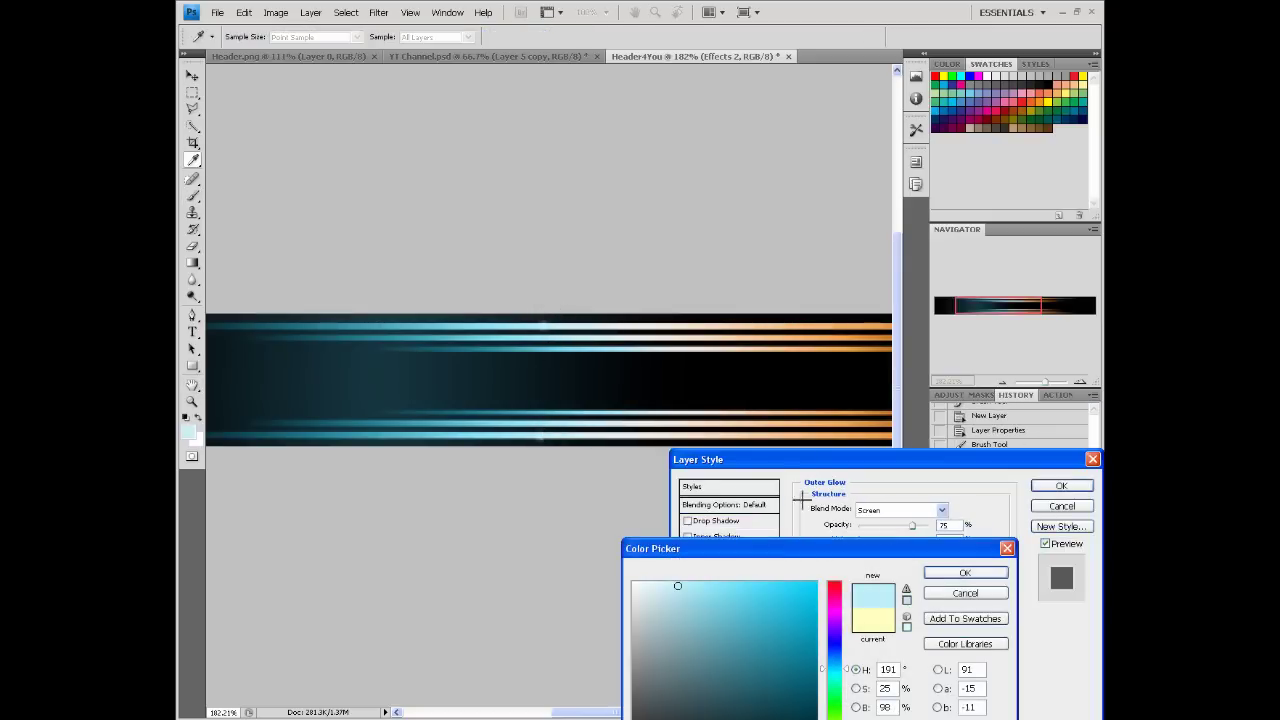
{"action": "left_click", "coordinate": [965, 572]}
{"action": "left_click", "coordinate": [1061, 485]}
Add another new layer named Effects 3.
{"action": "left_click_drag", "start_coordinate": [1029, 306], "coordinate": [1040, 308]}
{"action": "left_click", "coordinate": [1059, 708]}
{"action": "double_click", "coordinate": [992, 612]}
{"action": "key", "text": "Return"}
Sample a peach colour from the orange streaks and dab a dot on them.
{"action": "key", "text": "i"}
{"action": "left_click", "coordinate": [590, 325]}
{"action": "key", "text": "b"}
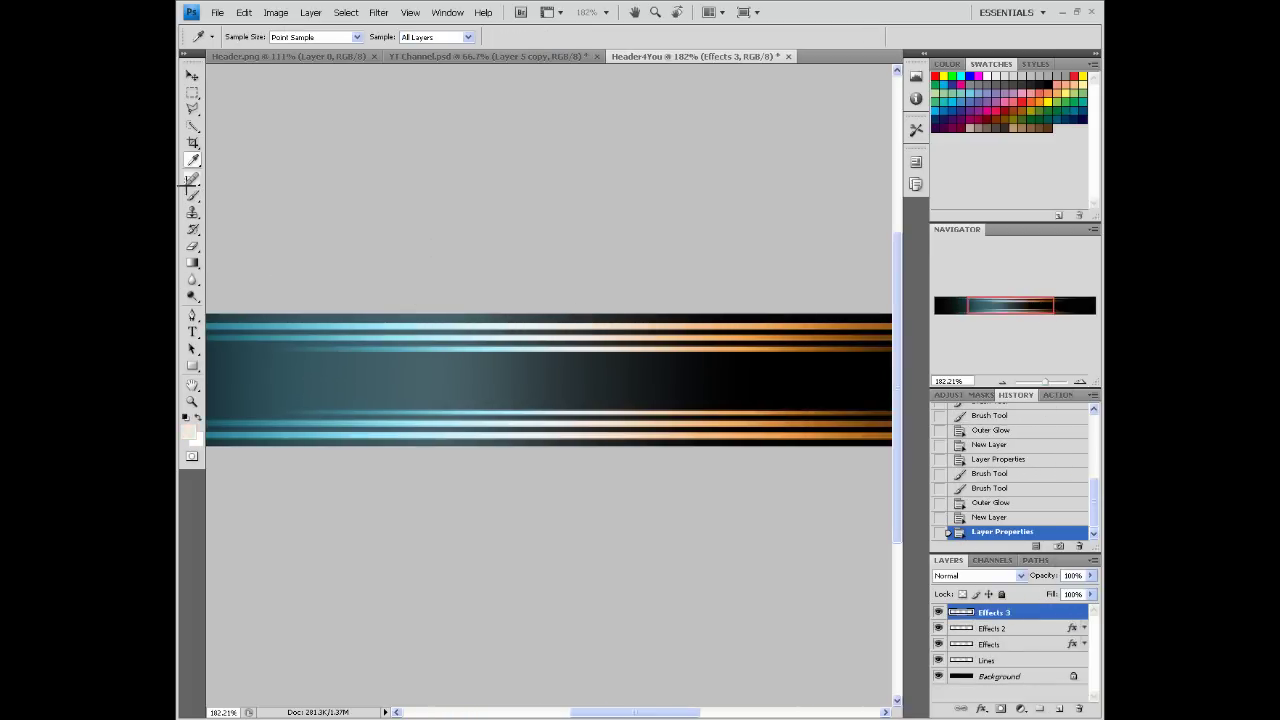
{"action": "left_click", "coordinate": [600, 325]}
Add a second peach dot and give Effects 3 a peach Outer Glow.
{"action": "left_click", "coordinate": [597, 437]}
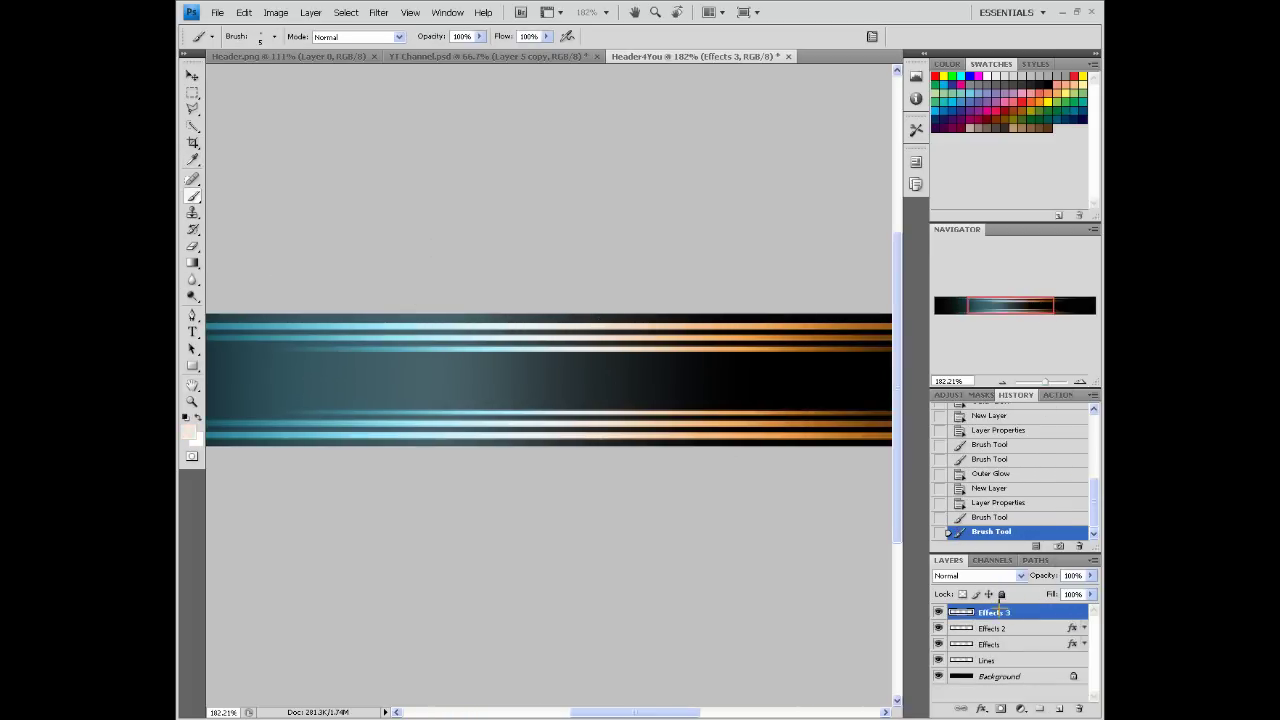
{"action": "double_click", "coordinate": [1030, 612]}
{"action": "left_click", "coordinate": [710, 553]}
{"action": "left_click", "coordinate": [818, 556]}
{"action": "left_click", "coordinate": [612, 435]}
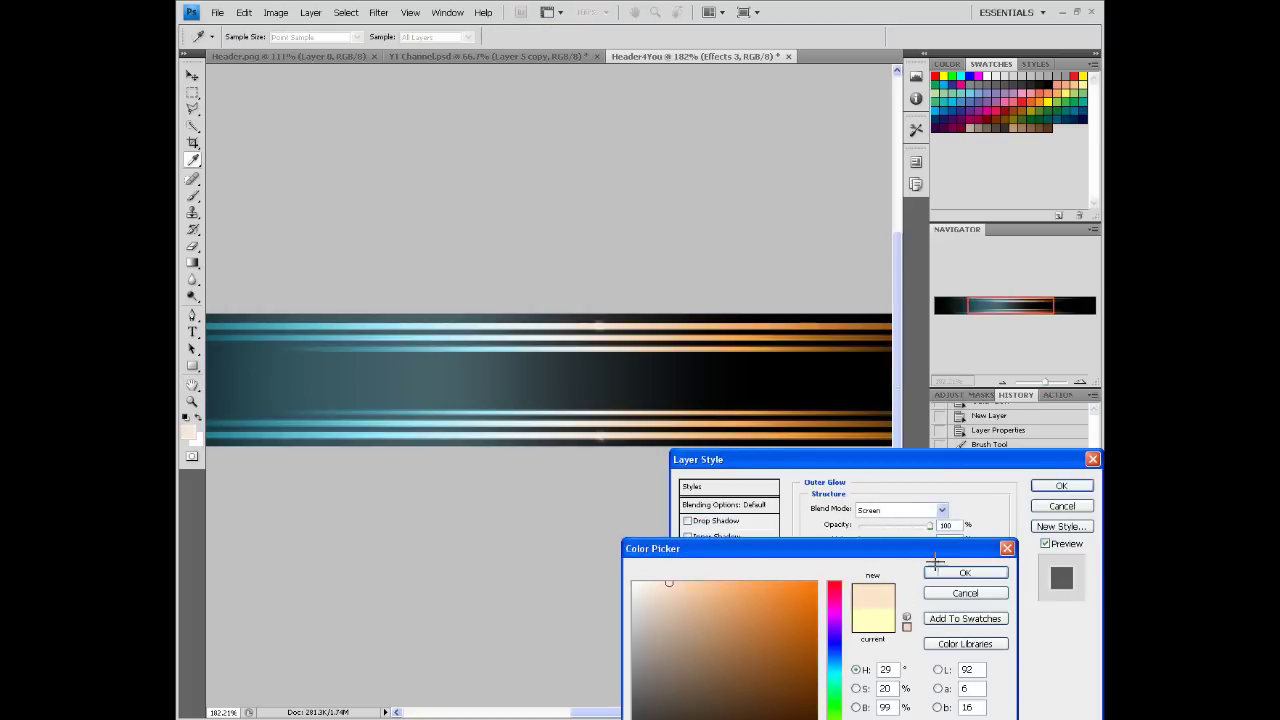
{"action": "left_click", "coordinate": [950, 572]}
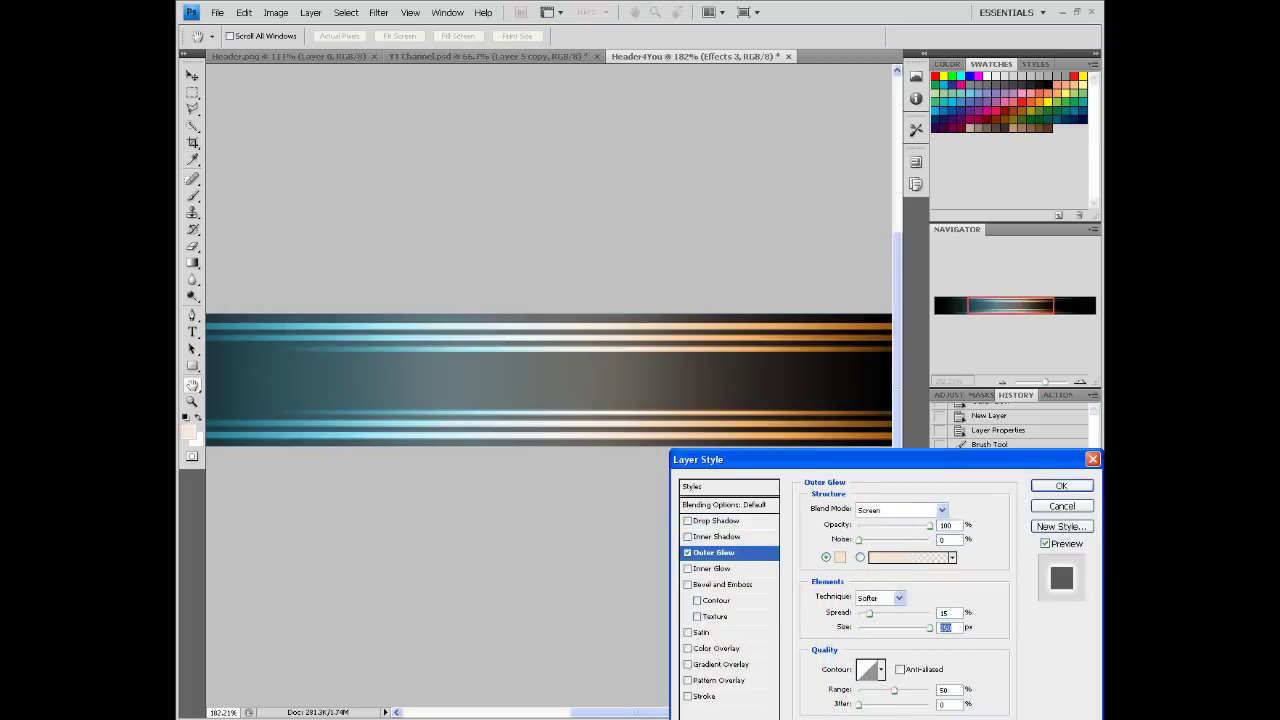
{"action": "left_click", "coordinate": [1061, 485]}
Add another new layer named Effects 4.
{"action": "left_click_drag", "start_coordinate": [1026, 318], "coordinate": [1066, 306]}
{"action": "left_click", "coordinate": [1040, 708]}
{"action": "double_click", "coordinate": [992, 612]}
{"action": "key", "text": "Escape"}
{"action": "double_click", "coordinate": [992, 612]}
{"action": "type", "text": "Effects"}
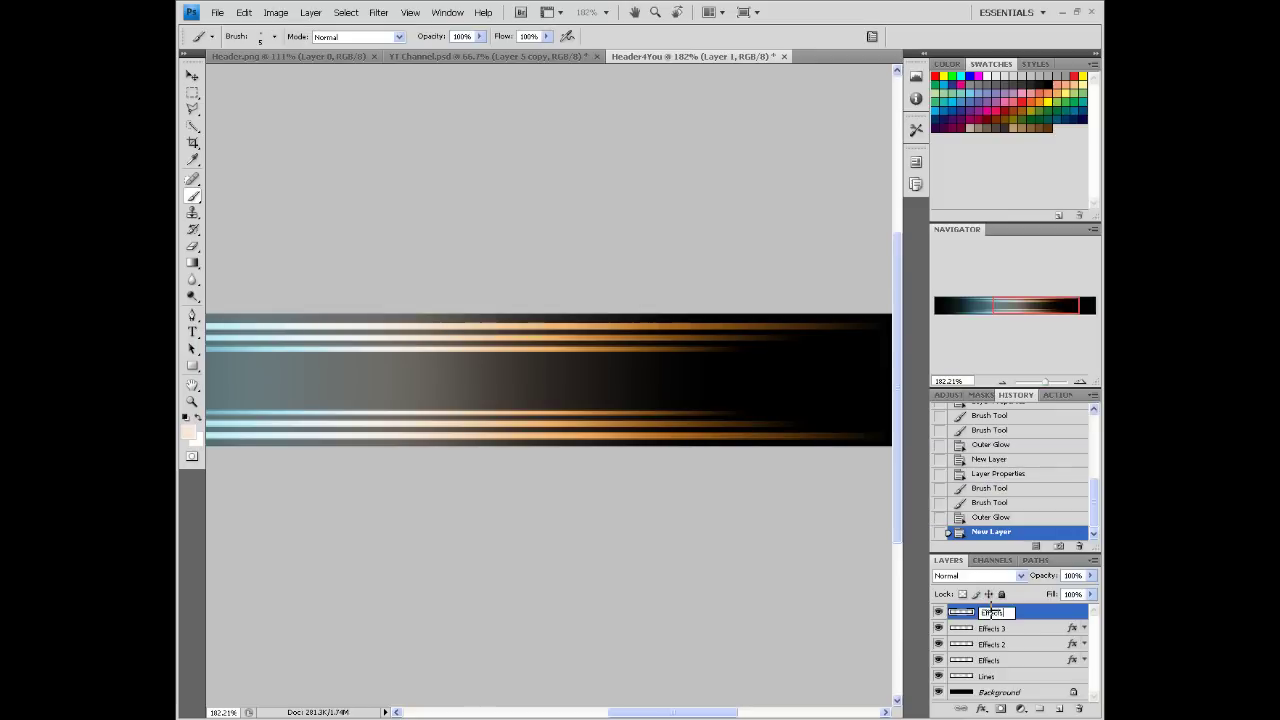
{"action": "type", "text": "4"}
{"action": "key", "text": "Return"}
Sample an orange from the orange streaks and dab a dot on them.
{"action": "key", "text": "i"}
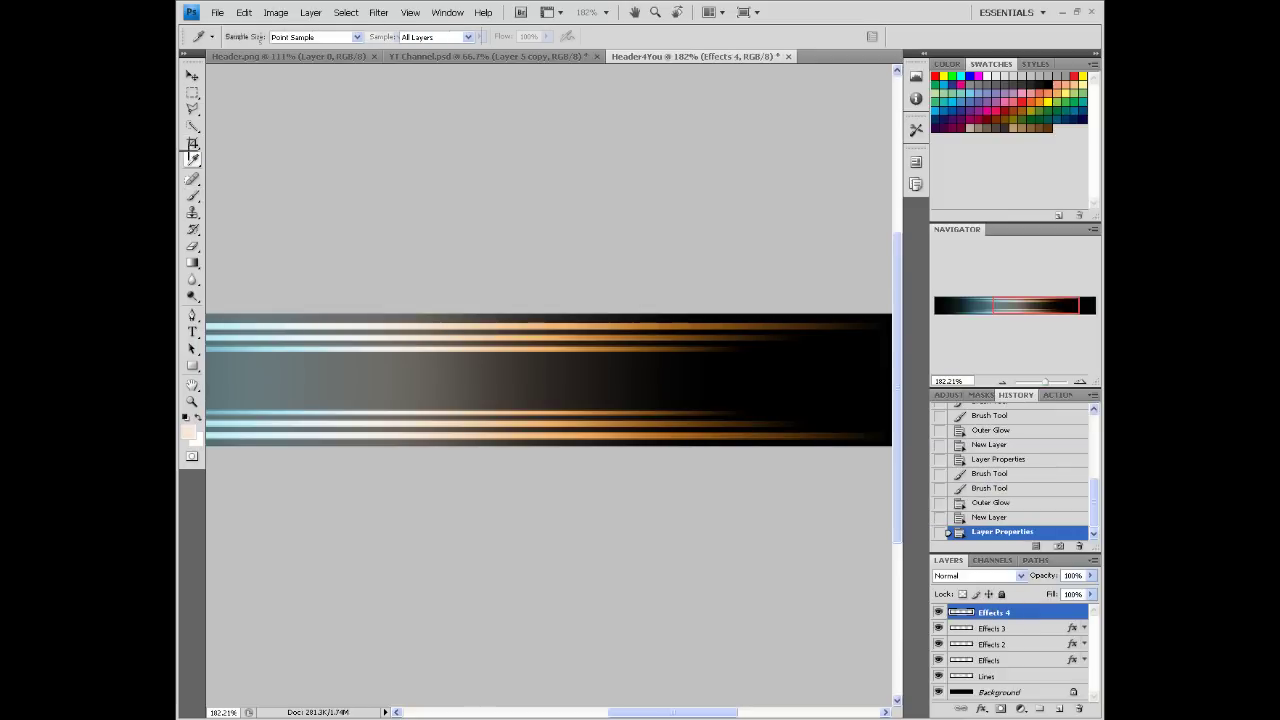
{"action": "left_click", "coordinate": [606, 322]}
{"action": "key", "text": "b"}
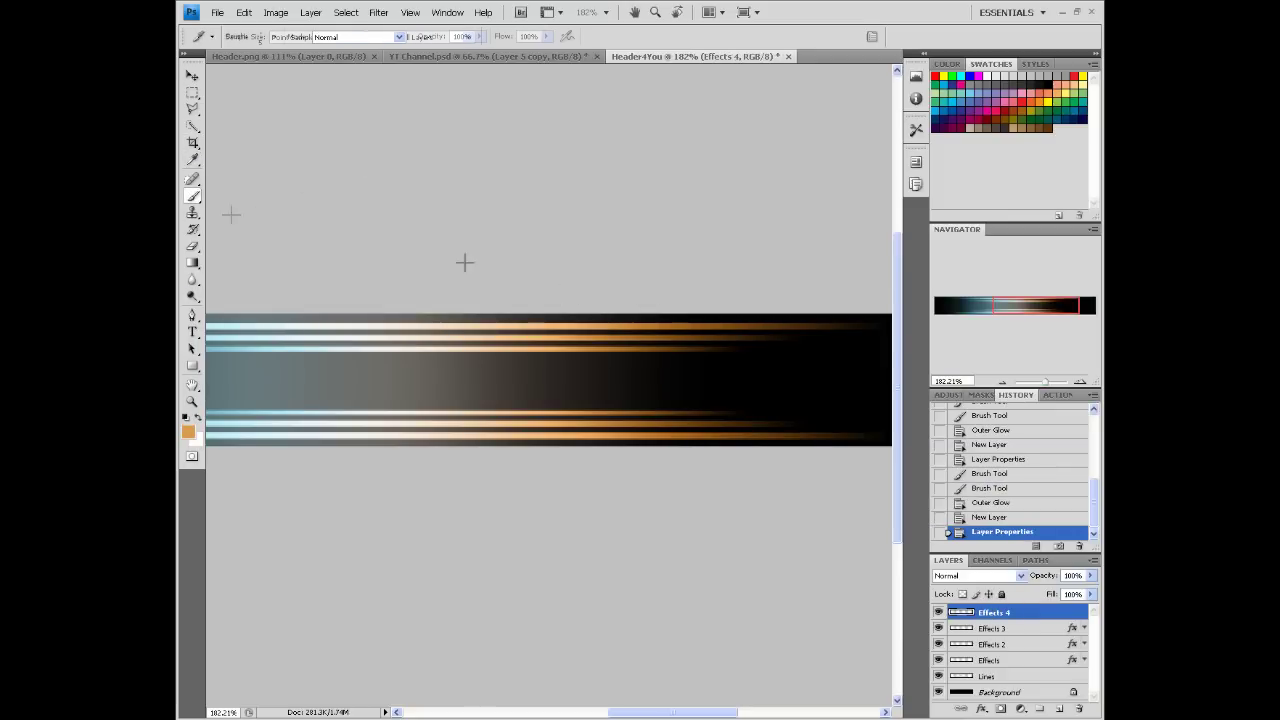
{"action": "left_click", "coordinate": [581, 323]}
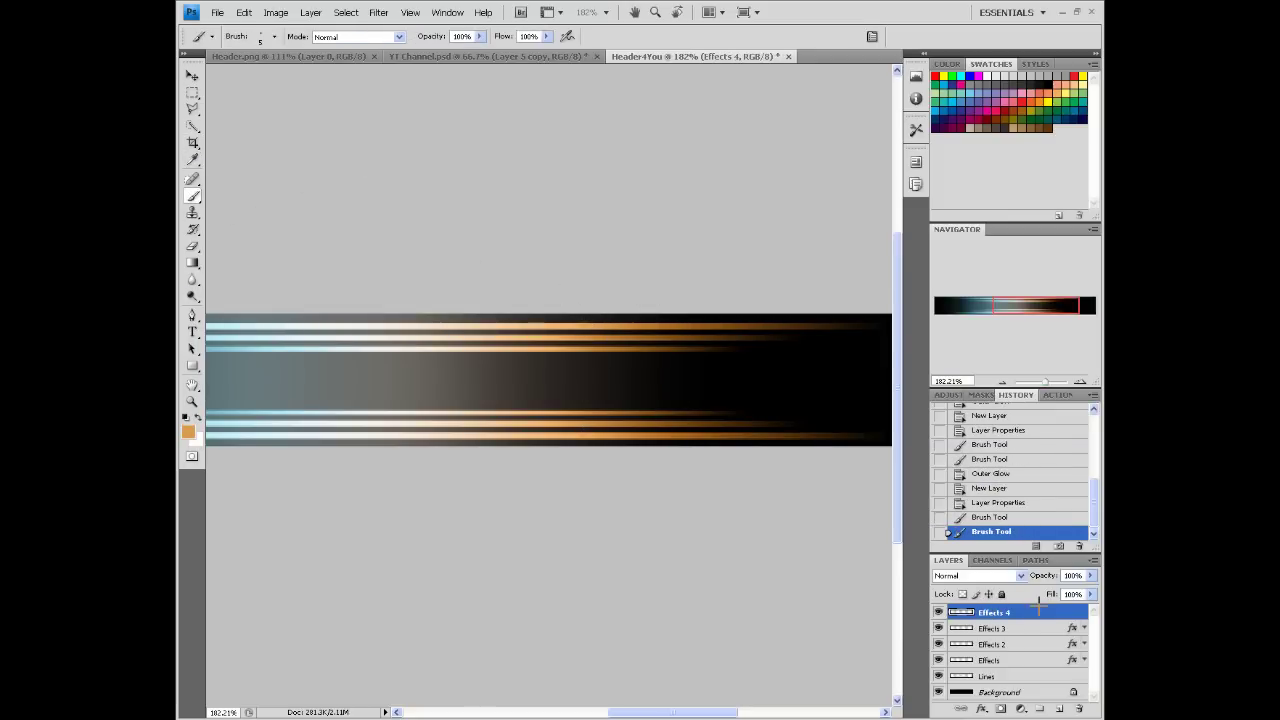
Give Effects 4 a sampled orange Outer Glow at 100% opacity with 15% spread.
{"action": "double_click", "coordinate": [1040, 612]}
{"action": "left_click", "coordinate": [722, 552]}
{"action": "left_click", "coordinate": [842, 554]}
{"action": "left_click", "coordinate": [593, 323]}
{"action": "left_click", "coordinate": [960, 572]}
{"action": "left_click_drag", "start_coordinate": [912, 525], "coordinate": [948, 526]}
{"action": "left_click_drag", "start_coordinate": [858, 612], "coordinate": [884, 612]}
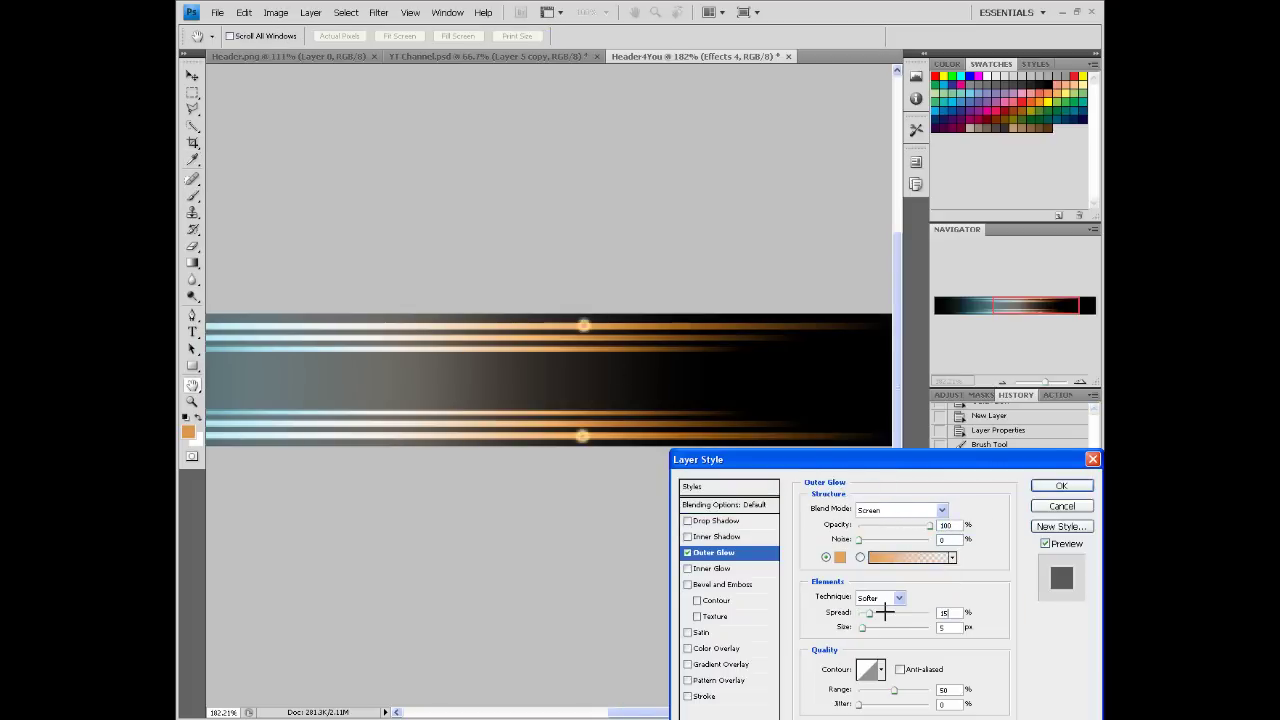
{"action": "left_click", "coordinate": [1061, 485]}
{"action": "left_click_drag", "start_coordinate": [1045, 381], "coordinate": [1040, 381]}
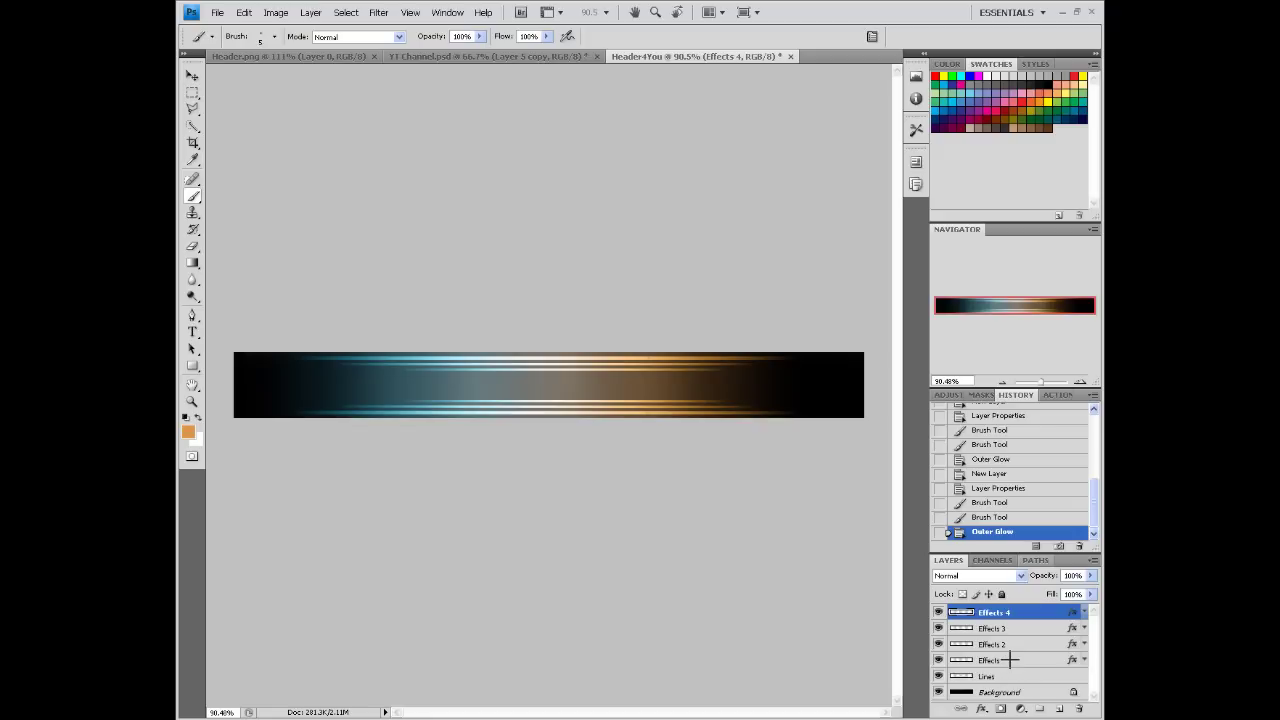
Merge the four Effects layers into a single Effects 4 layer.
{"action": "left_click", "coordinate": [1010, 659], "text": "shift"}
{"action": "right_click", "coordinate": [1010, 659]}
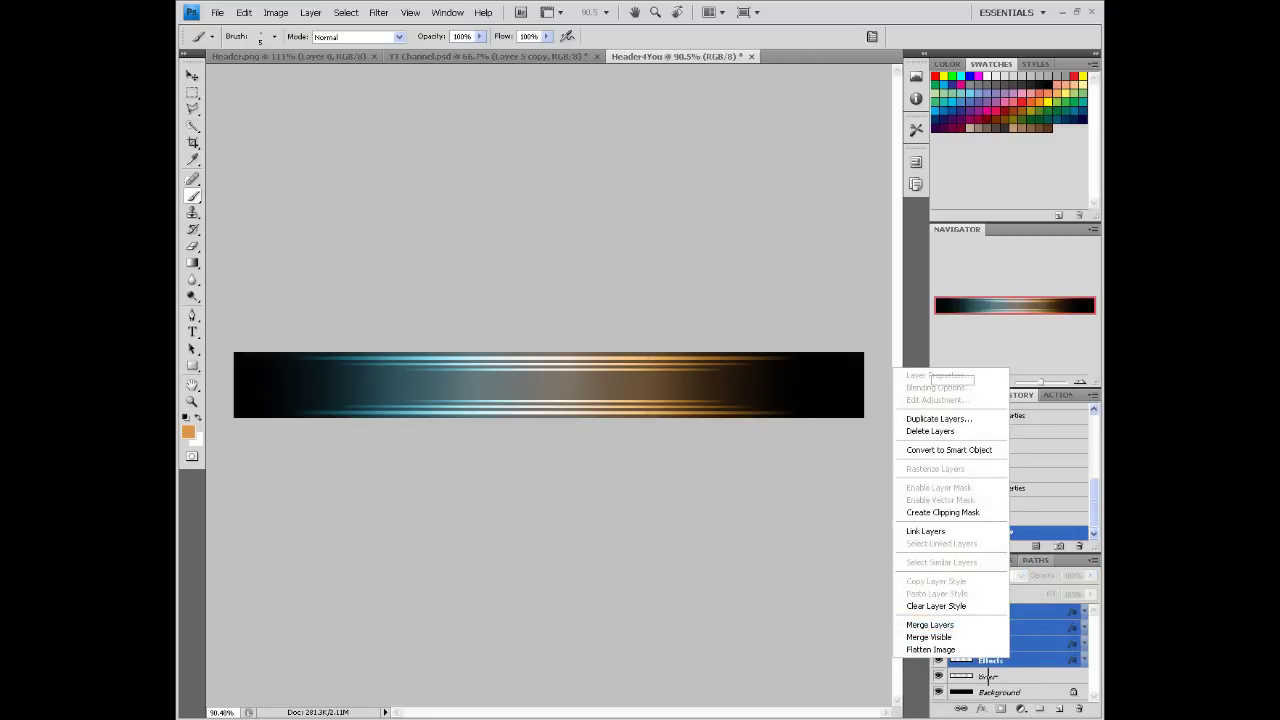
{"action": "left_click", "coordinate": [930, 624]}
{"action": "left_click", "coordinate": [938, 611]}
{"action": "left_click", "coordinate": [938, 611]}
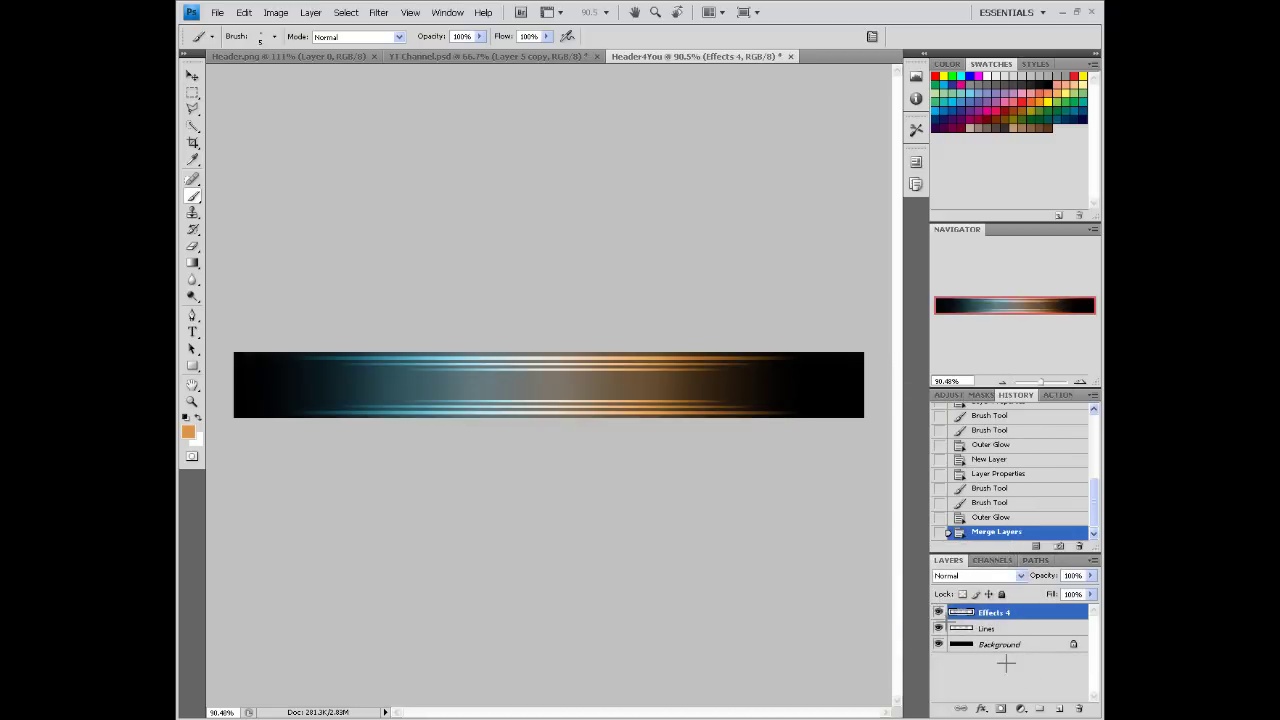
Add a new empty layer and start a text box on the banner.
{"action": "left_click", "coordinate": [1059, 707]}
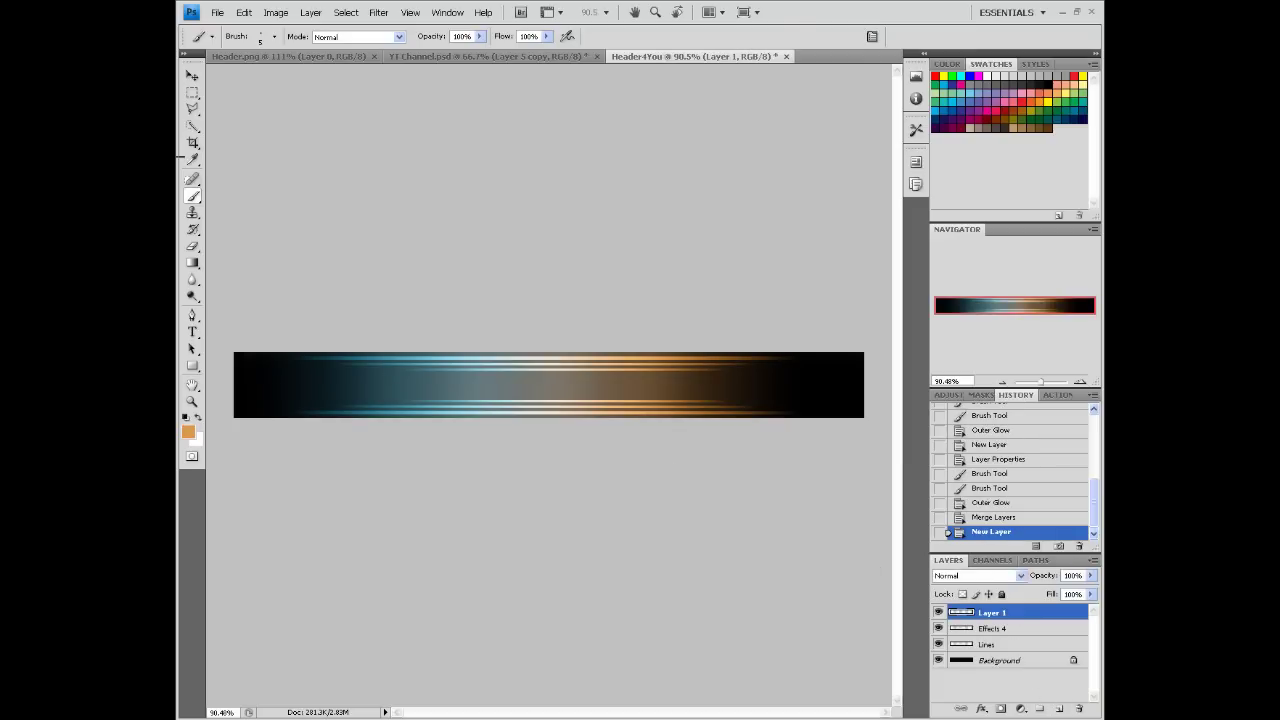
{"action": "left_click", "coordinate": [192, 331]}
{"action": "left_click", "coordinate": [443, 387]}
{"action": "type", "text": "YOUR HEXT"}
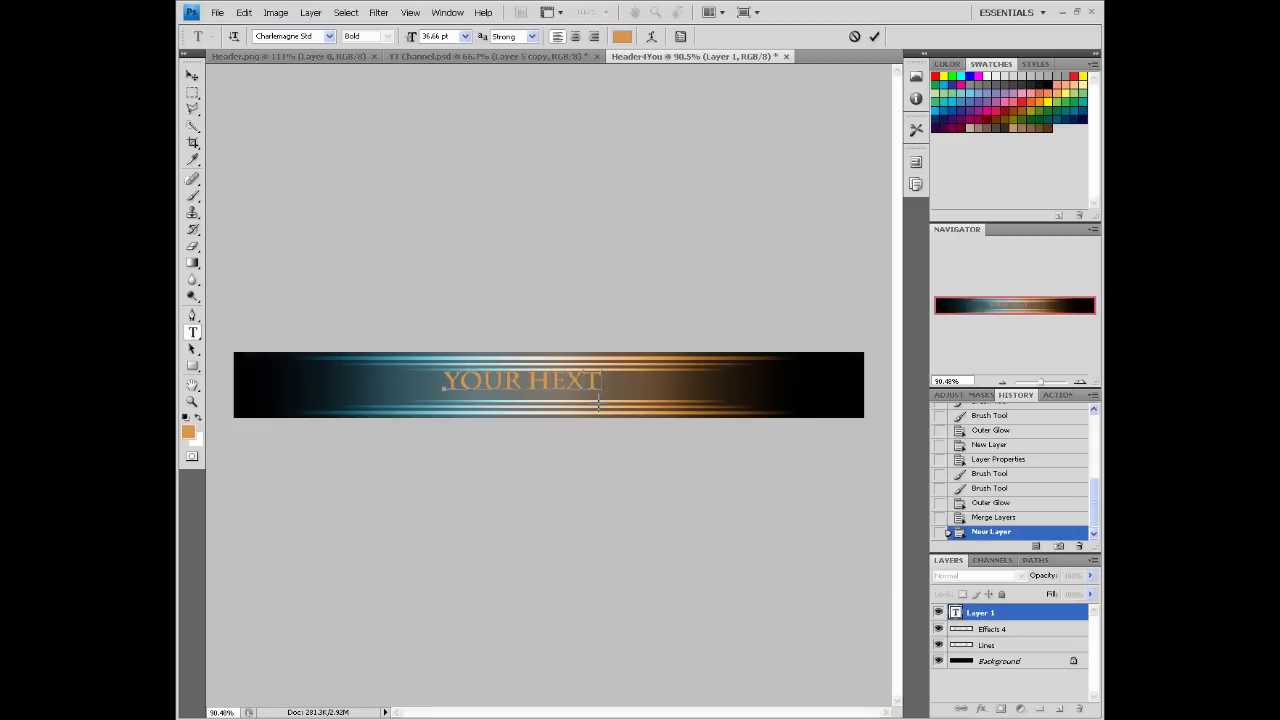
Finish the text 'YOUR TEXT HERE', enlarge it to 30.6 pt and centre it.
{"action": "key", "text": "BackSpace"}
{"action": "key", "text": "BackSpace"}
{"action": "key", "text": "BackSpace"}
{"action": "type", "text": "HERE"}
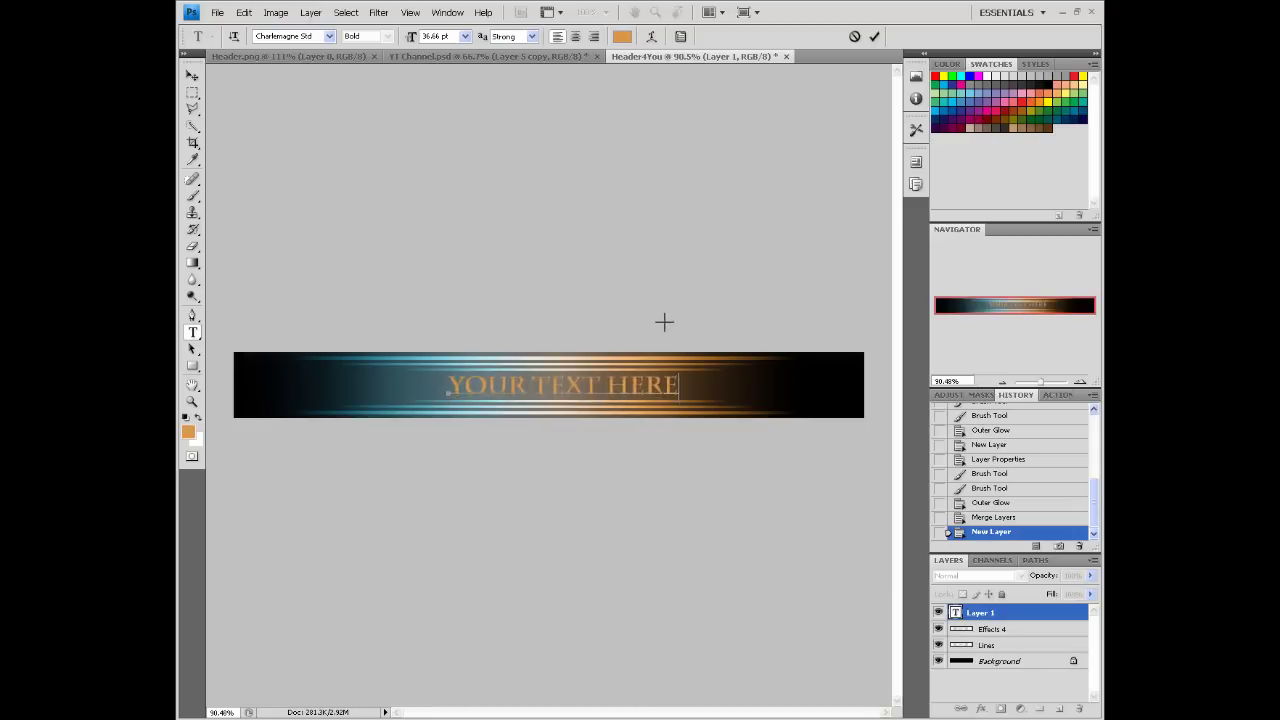
{"action": "left_click_drag", "start_coordinate": [674, 385], "coordinate": [211, 327]}
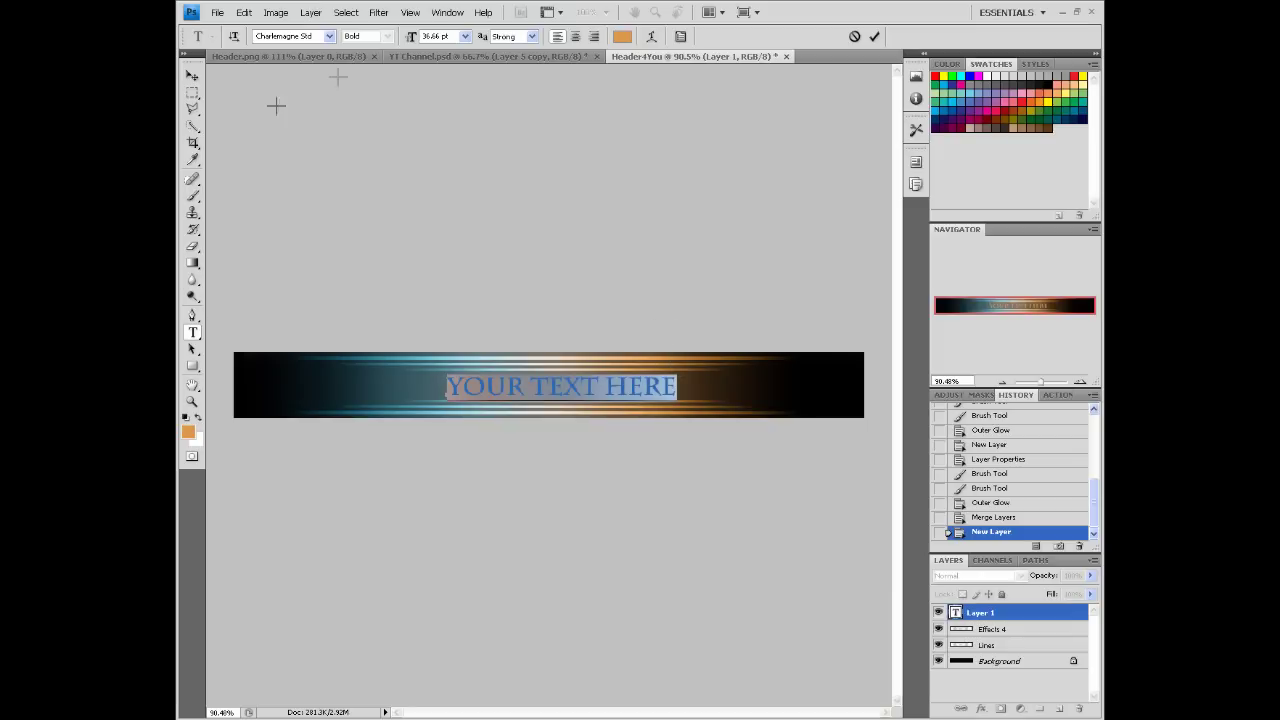
{"action": "left_click_drag", "start_coordinate": [410, 36], "coordinate": [420, 36]}
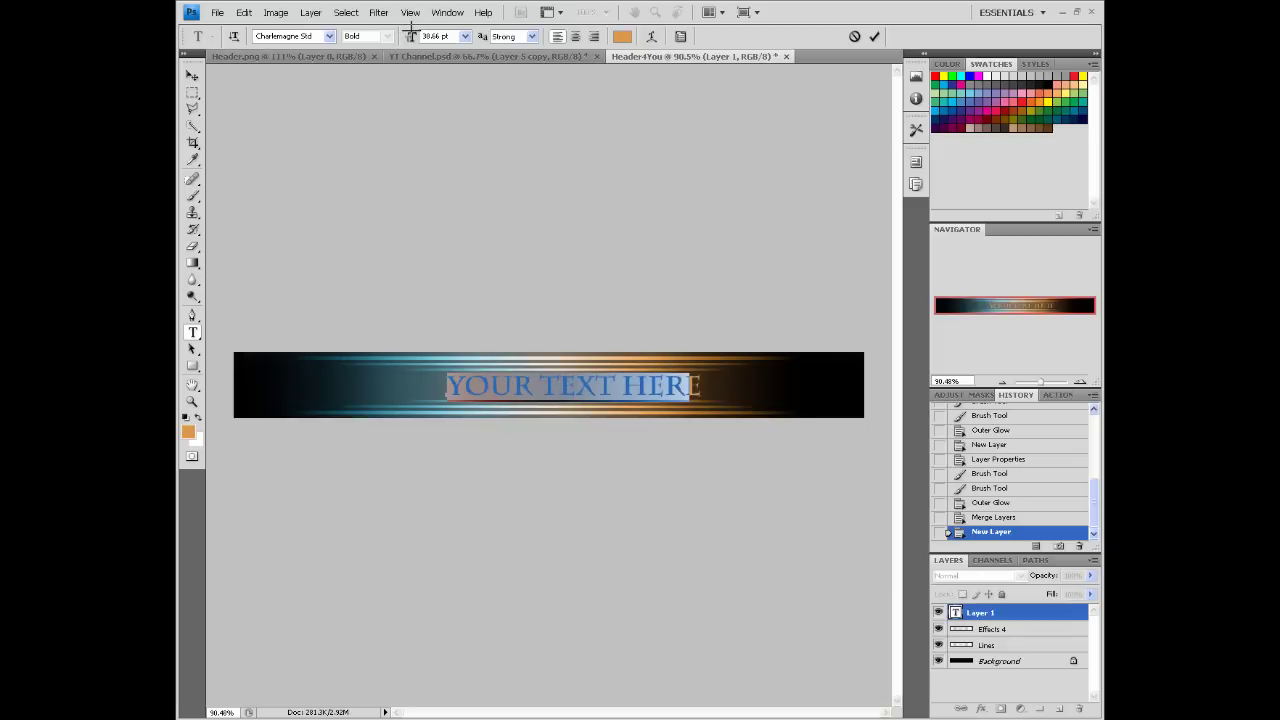
{"action": "left_click", "coordinate": [496, 390]}
{"action": "left_click_drag", "start_coordinate": [591, 338], "coordinate": [585, 338]}
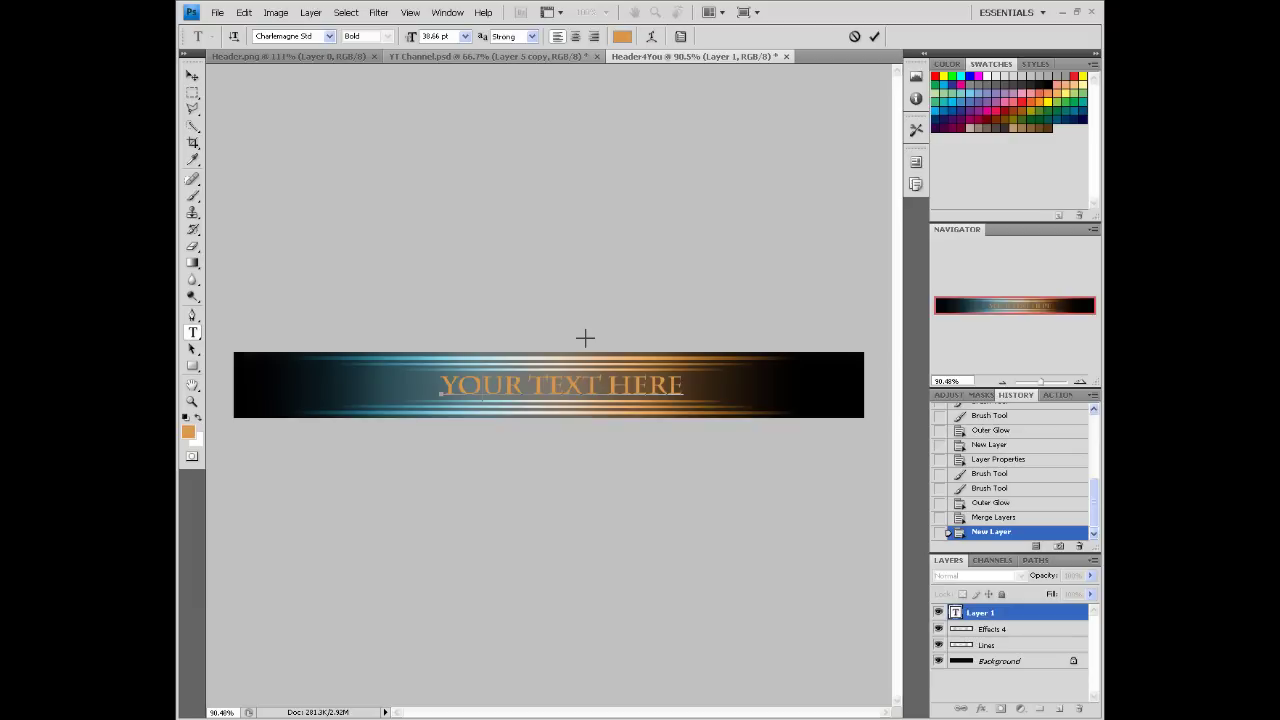
{"action": "left_click_drag", "start_coordinate": [585, 338], "coordinate": [588, 338]}
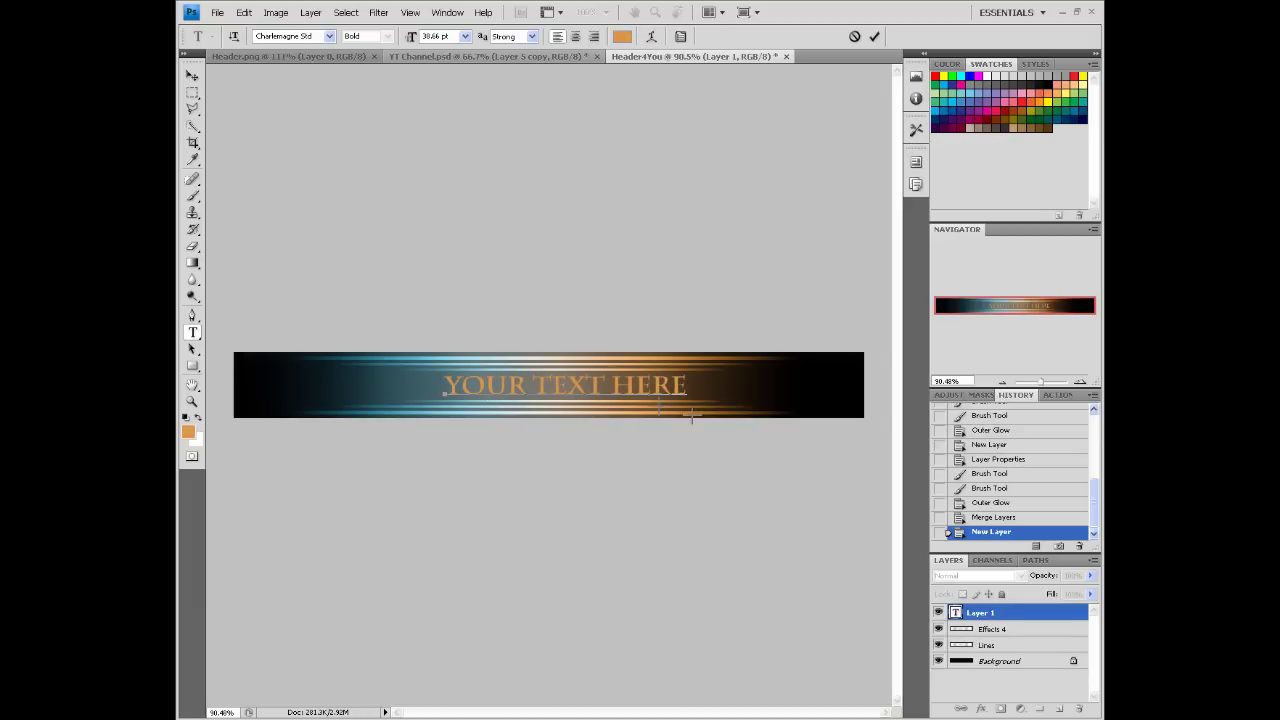
Change the colour of all the banner text to white.
{"action": "key", "text": "ctrl+a"}
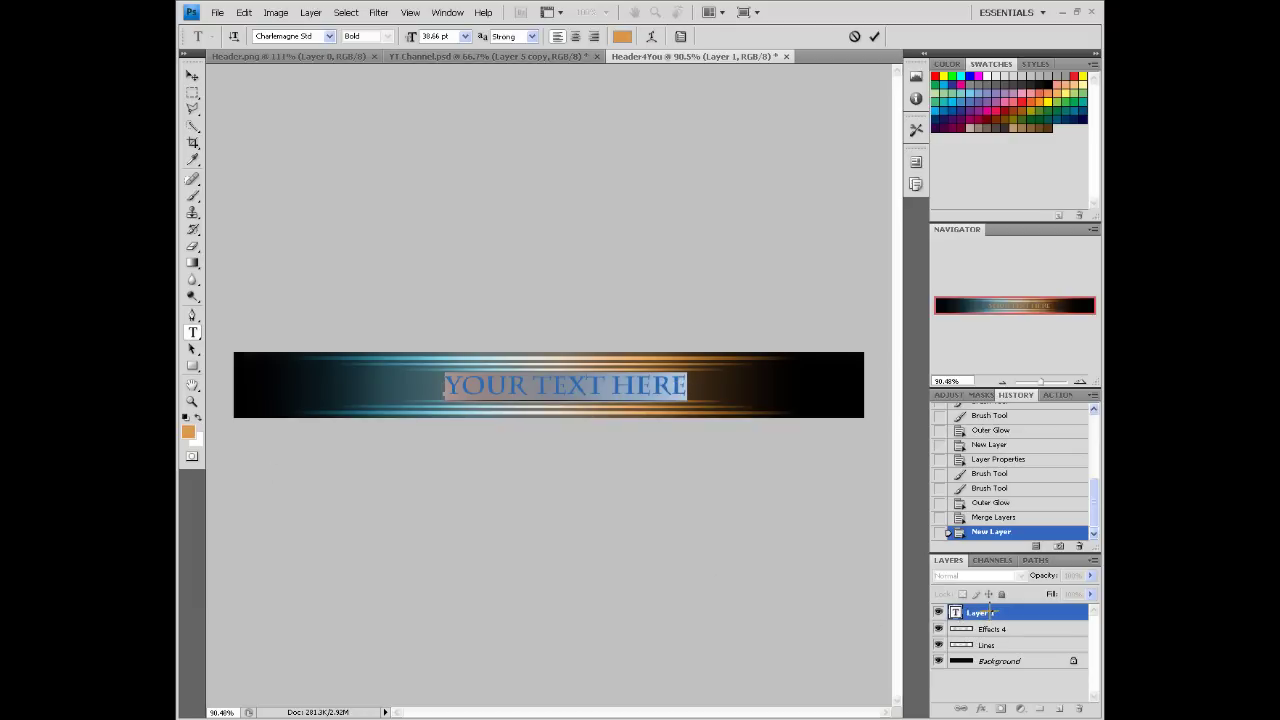
{"action": "left_click", "coordinate": [621, 36]}
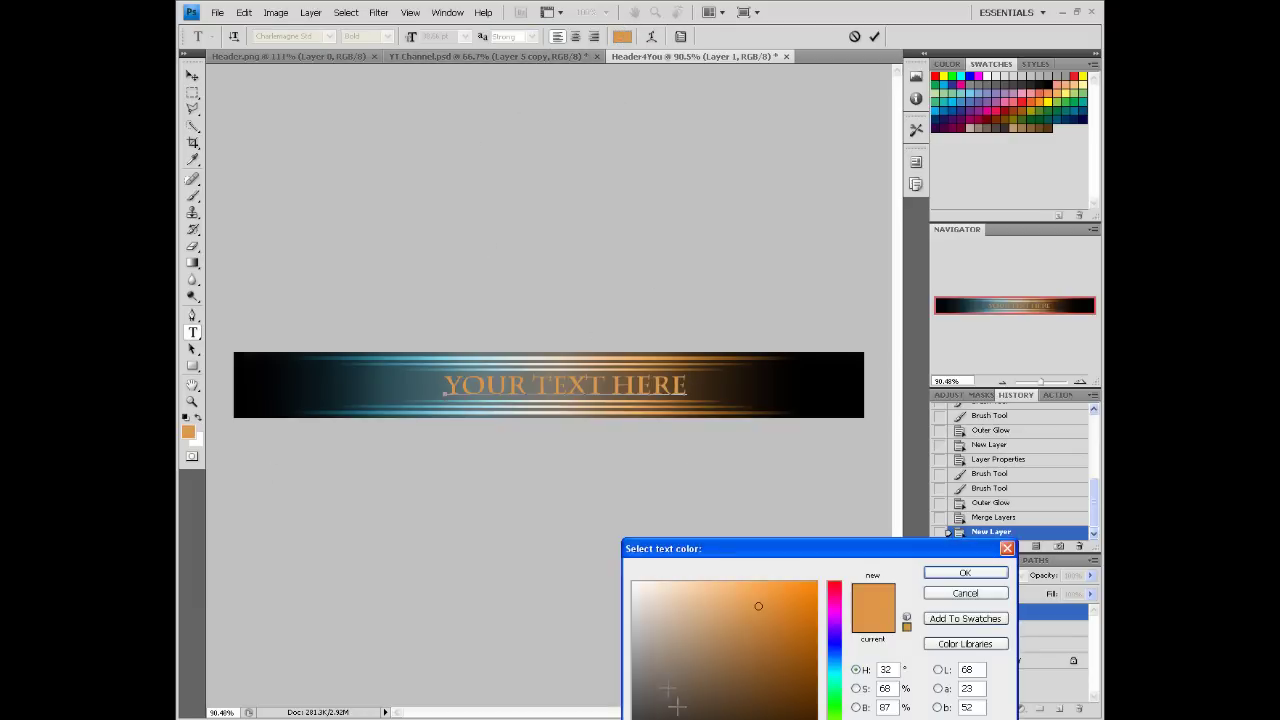
{"action": "left_click_drag", "start_coordinate": [677, 700], "coordinate": [584, 530]}
{"action": "left_click", "coordinate": [962, 572]}
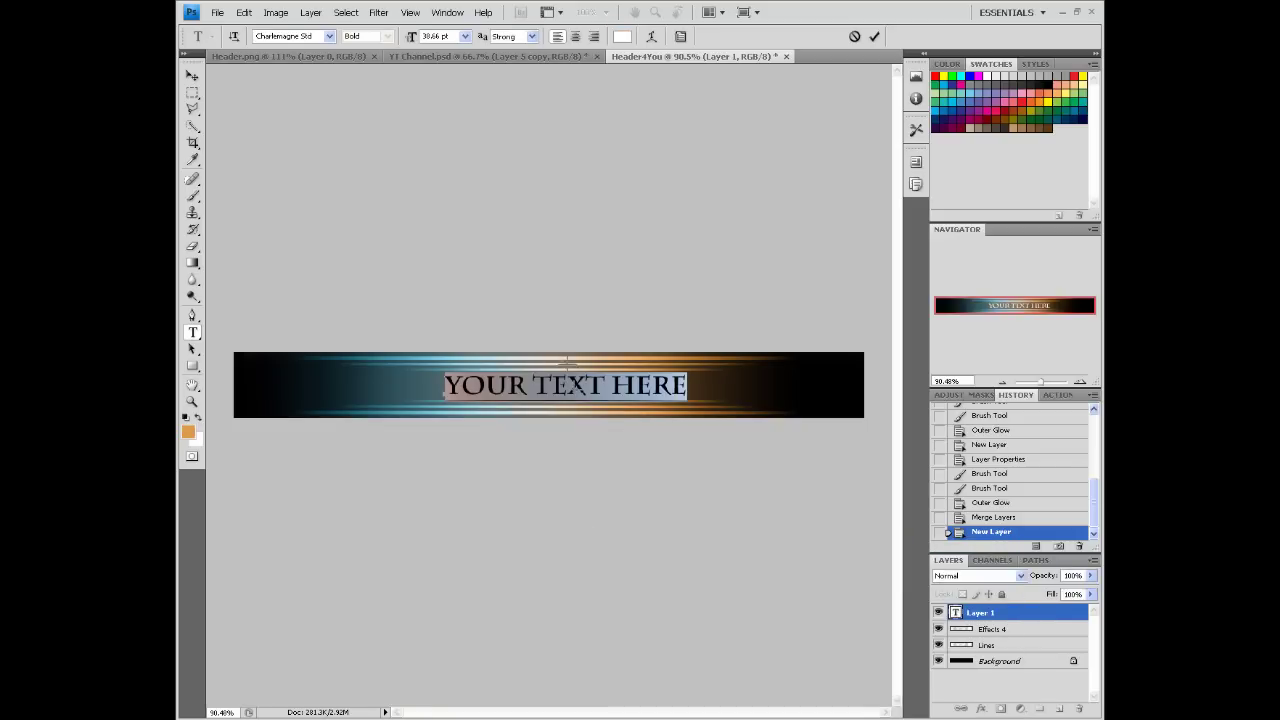
{"action": "key", "text": "Left"}
Add a white Outer Glow to the text layer with size about 90 px and spread 5.
{"action": "double_click", "coordinate": [1040, 607]}
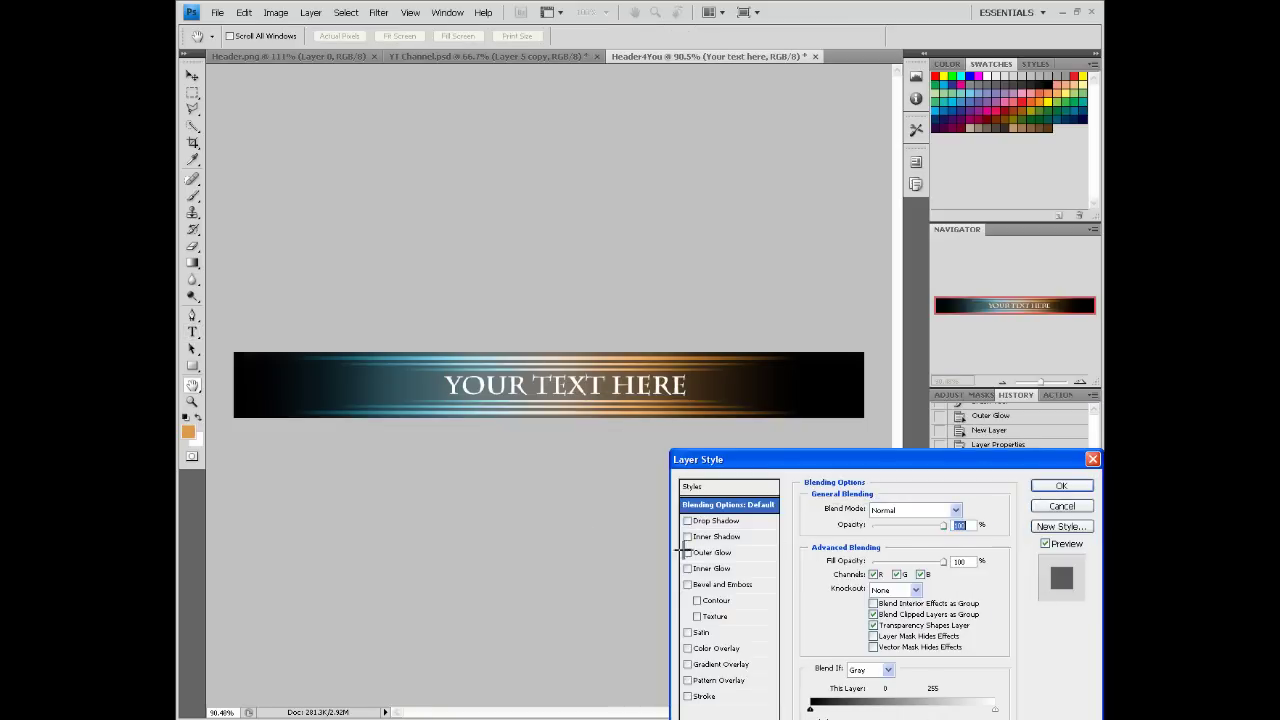
{"action": "left_click", "coordinate": [710, 552]}
{"action": "left_click", "coordinate": [834, 556]}
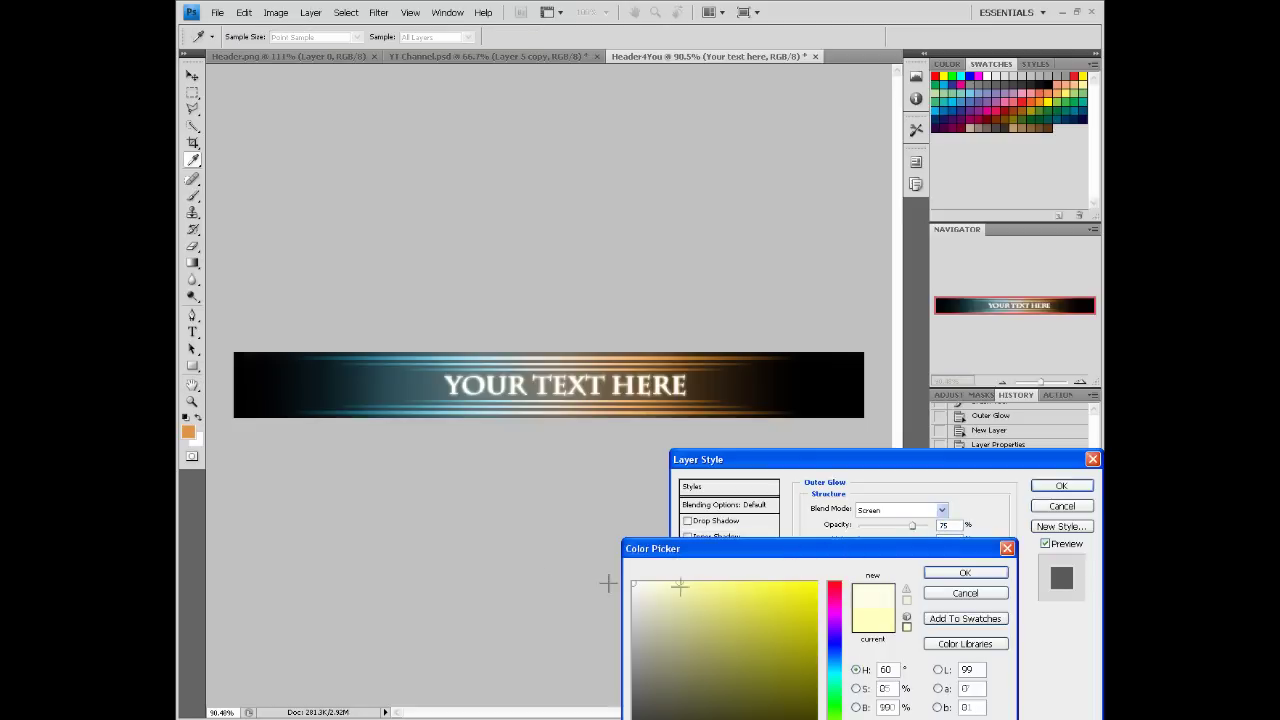
{"action": "left_click", "coordinate": [940, 572]}
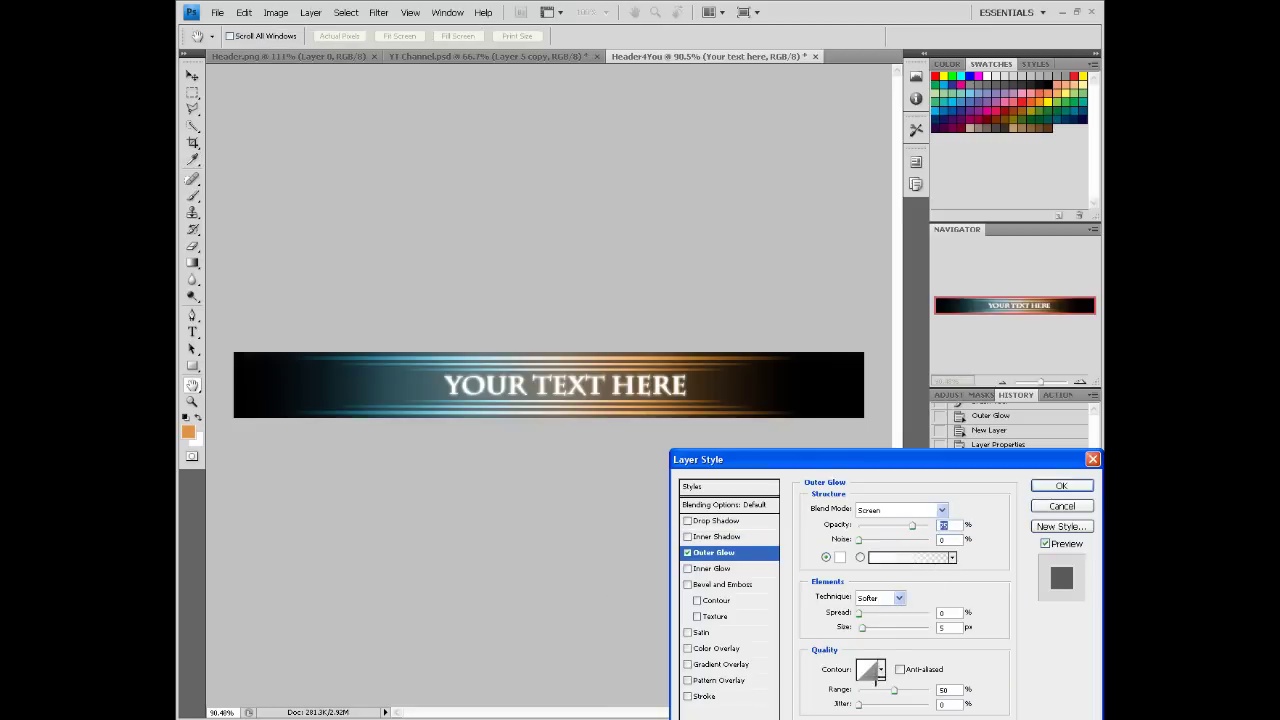
{"action": "left_click_drag", "start_coordinate": [865, 627], "coordinate": [887, 627]}
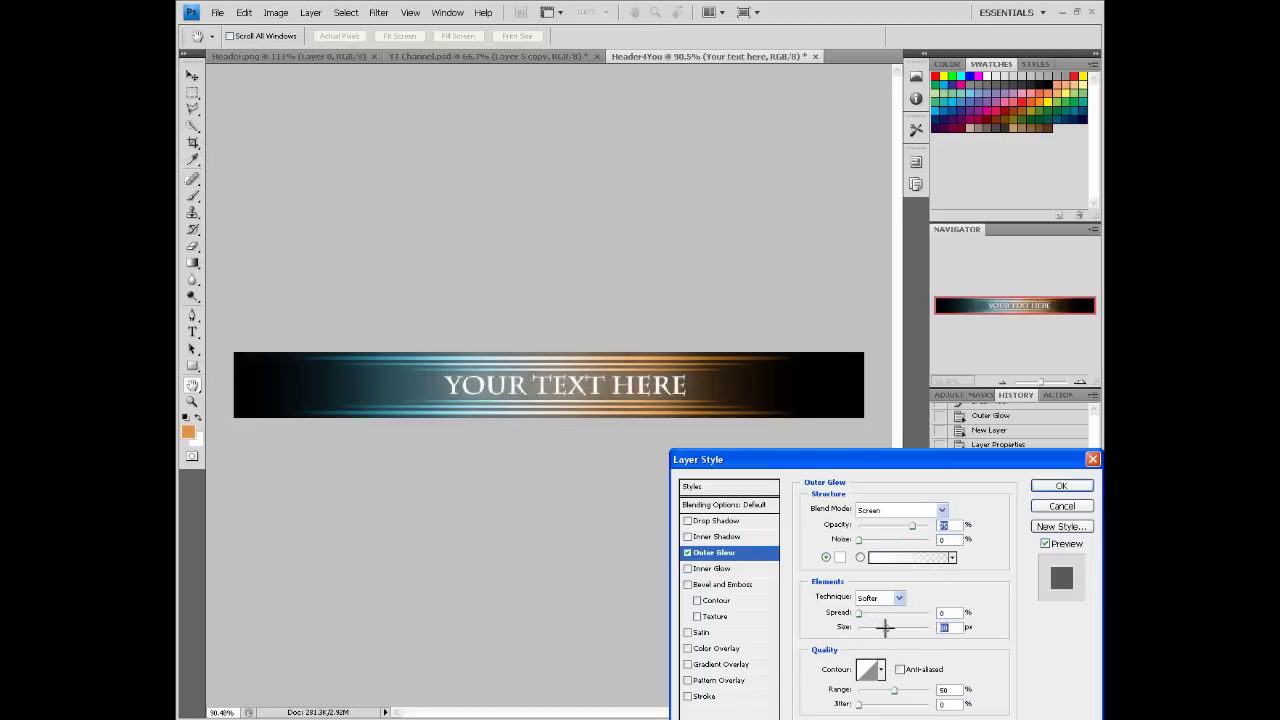
{"action": "left_click", "coordinate": [860, 612]}
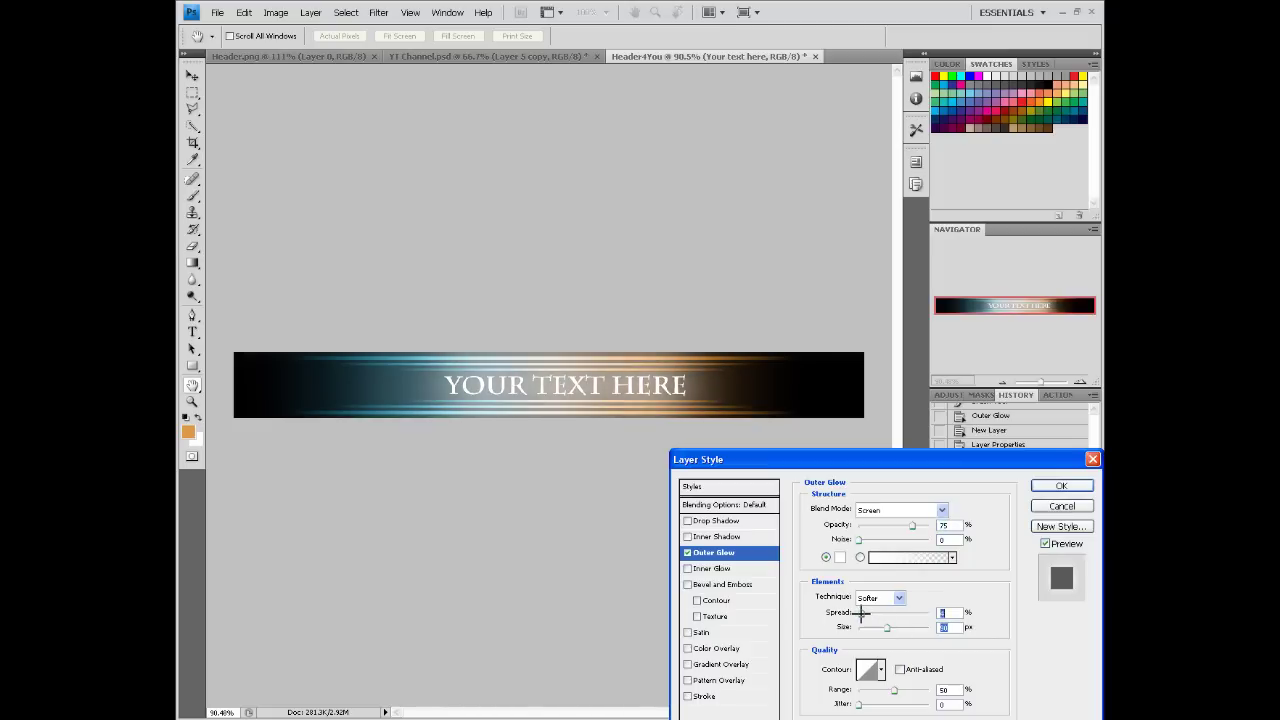
{"action": "type", "text": "50"}
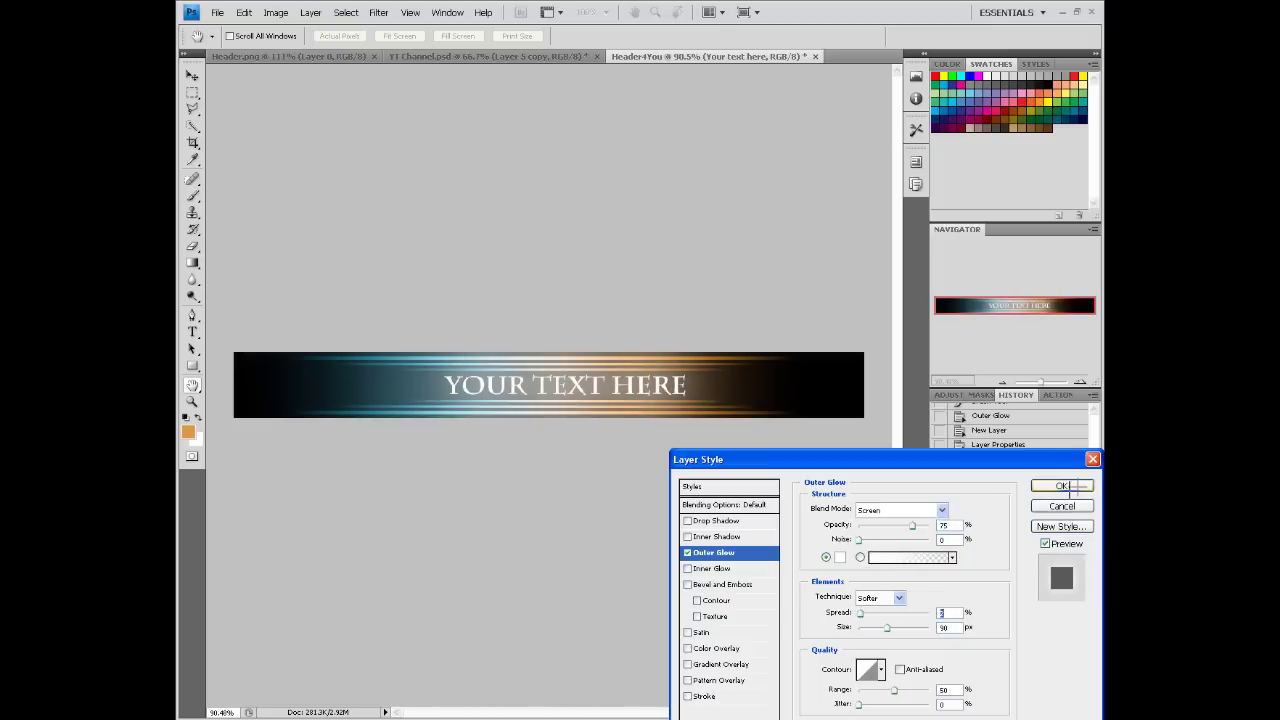
{"action": "left_click", "coordinate": [1061, 485]}
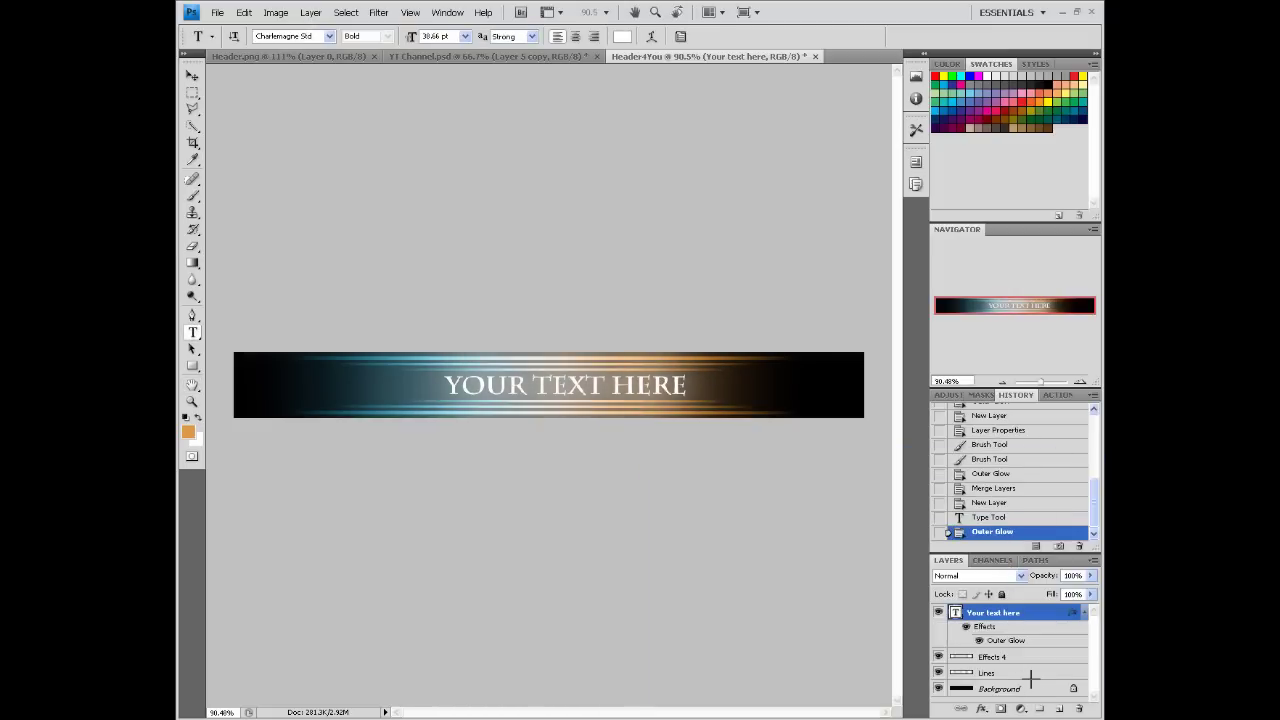
Save as Header4You in PNG format, keeping PNG Options Interlace at None.
{"action": "left_click", "coordinate": [203, 12]}
{"action": "left_click", "coordinate": [240, 187]}
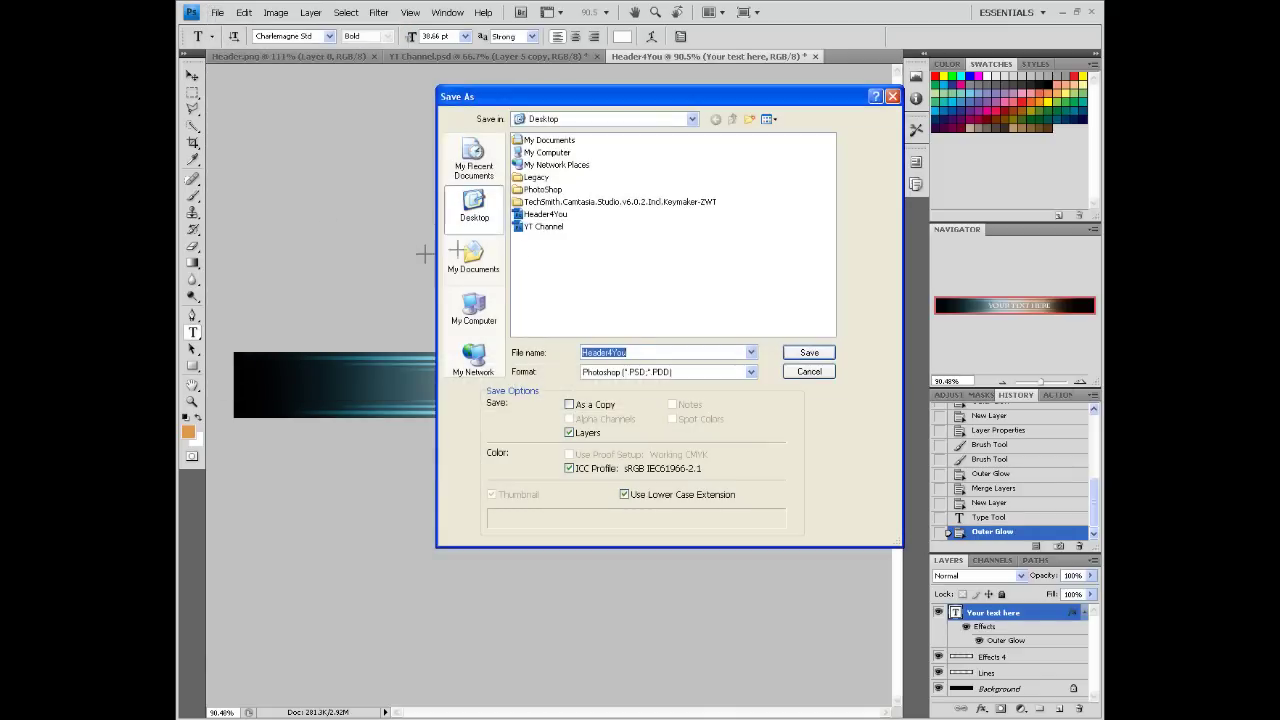
{"action": "left_click", "coordinate": [670, 371]}
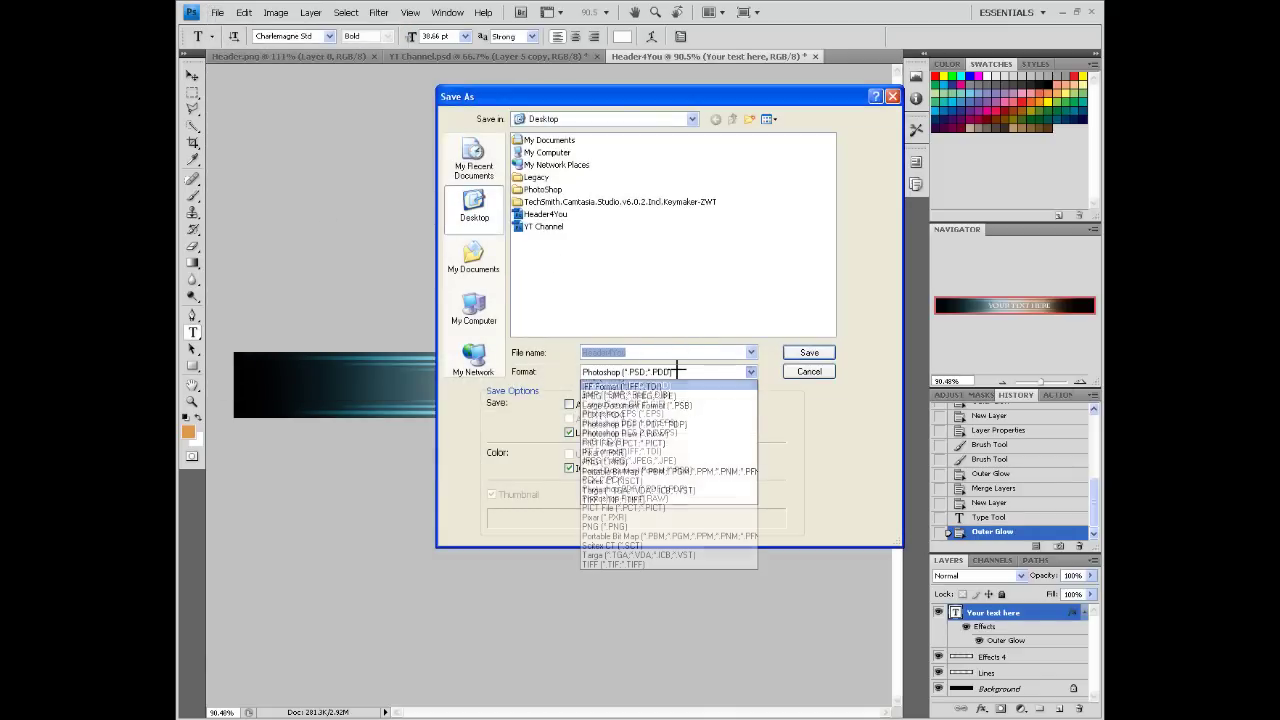
{"action": "left_click", "coordinate": [658, 523]}
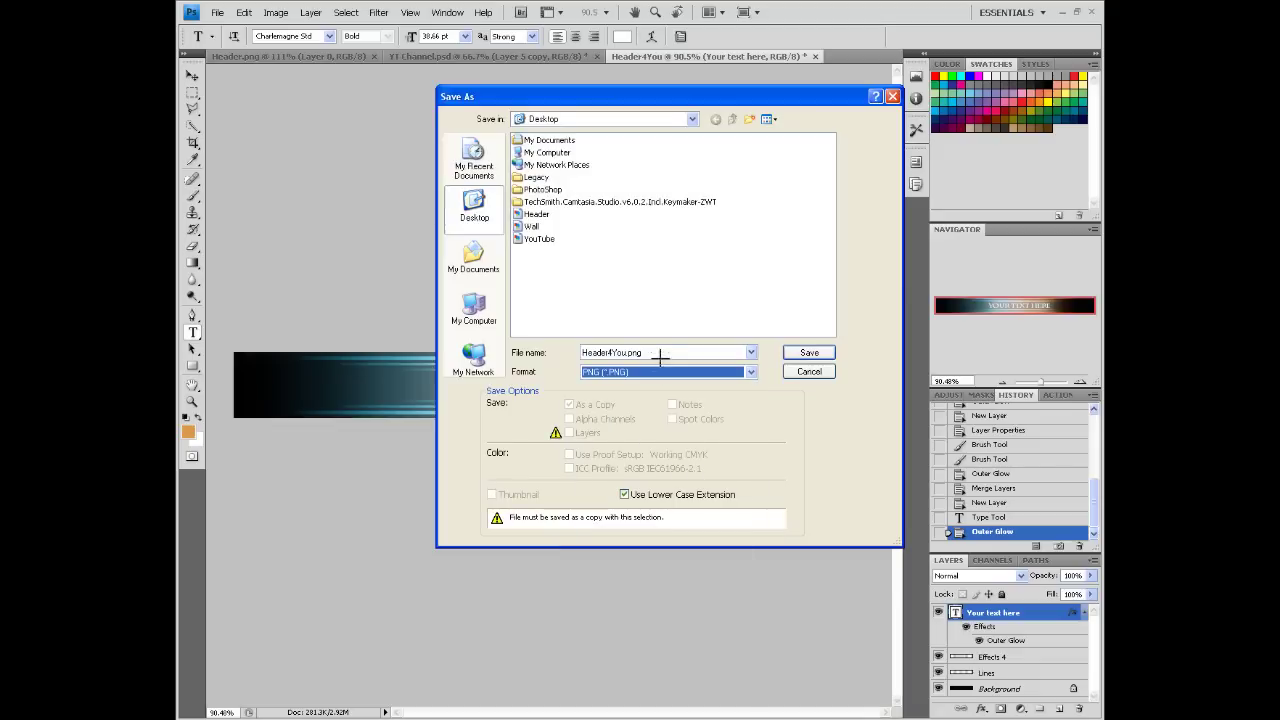
{"action": "left_click", "coordinate": [809, 352]}
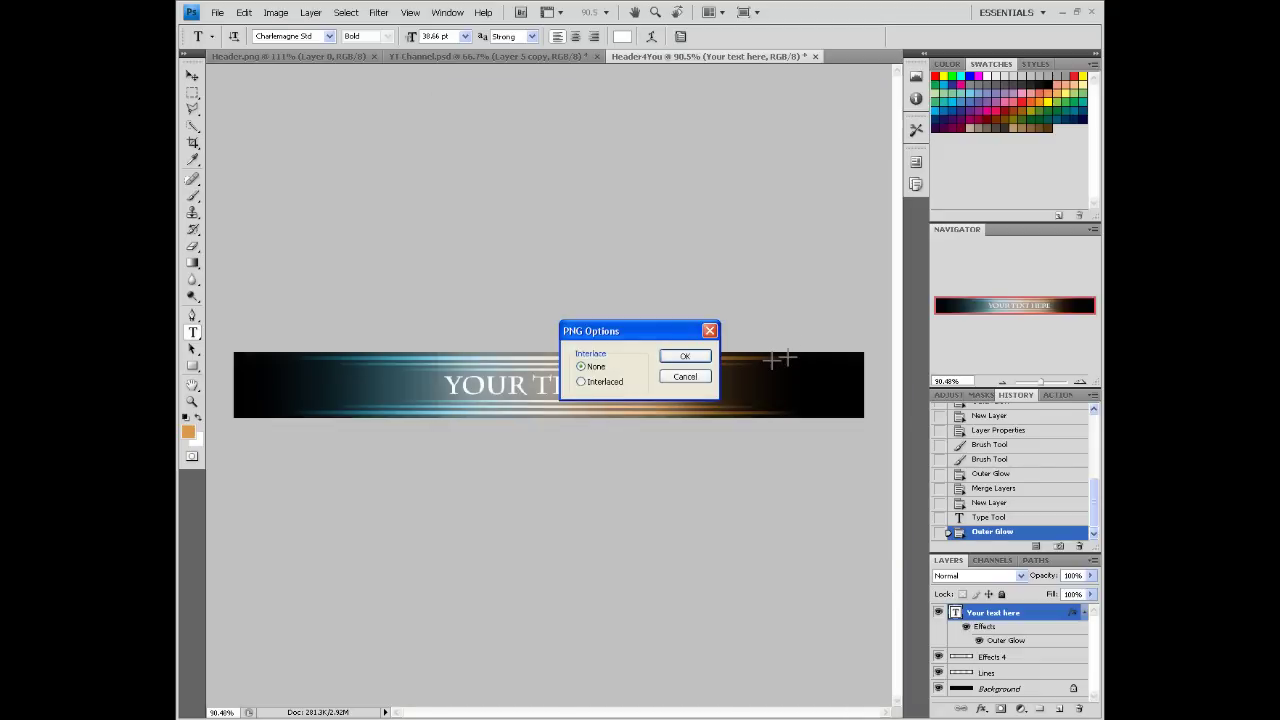
{"action": "left_click", "coordinate": [685, 357]}
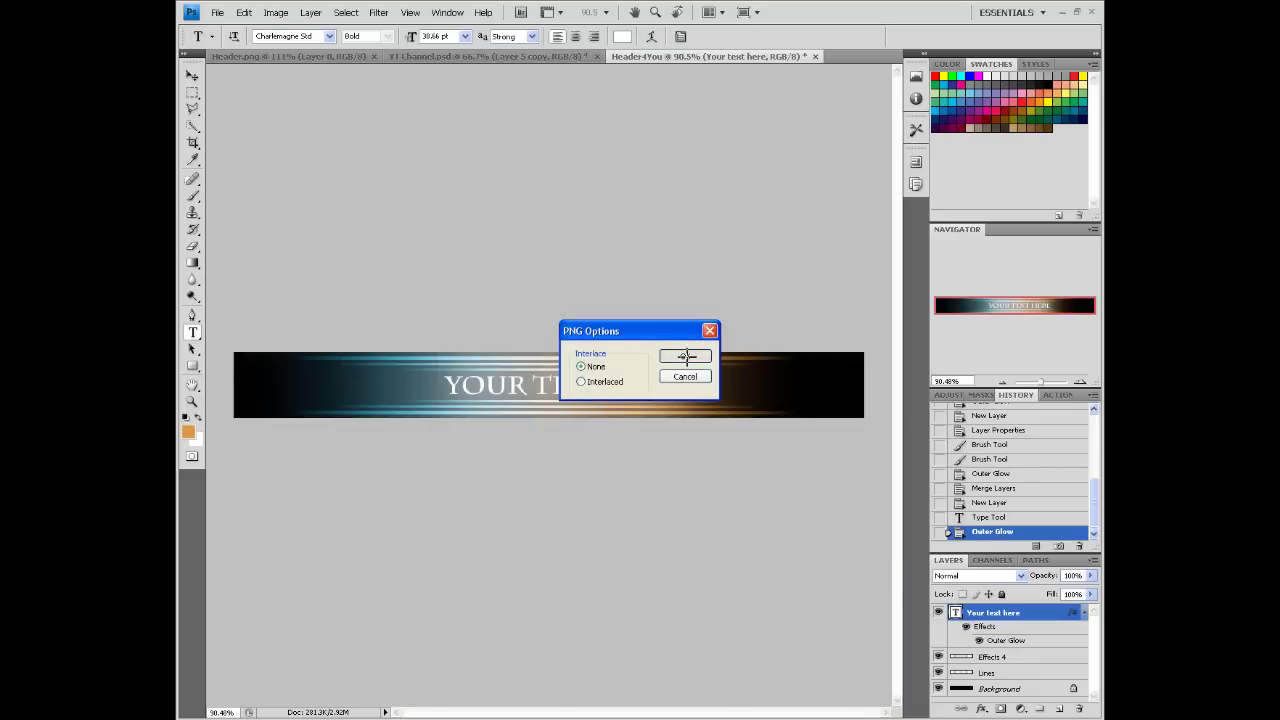